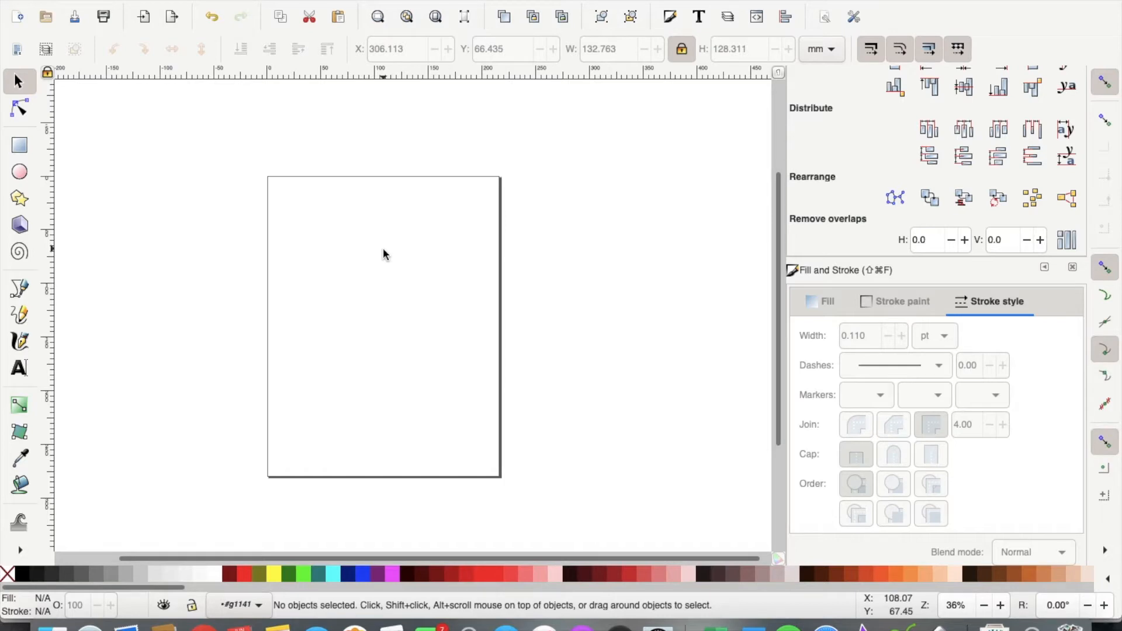
Step: Add a line of text with the name near the middle of the page
left_click(18, 367)
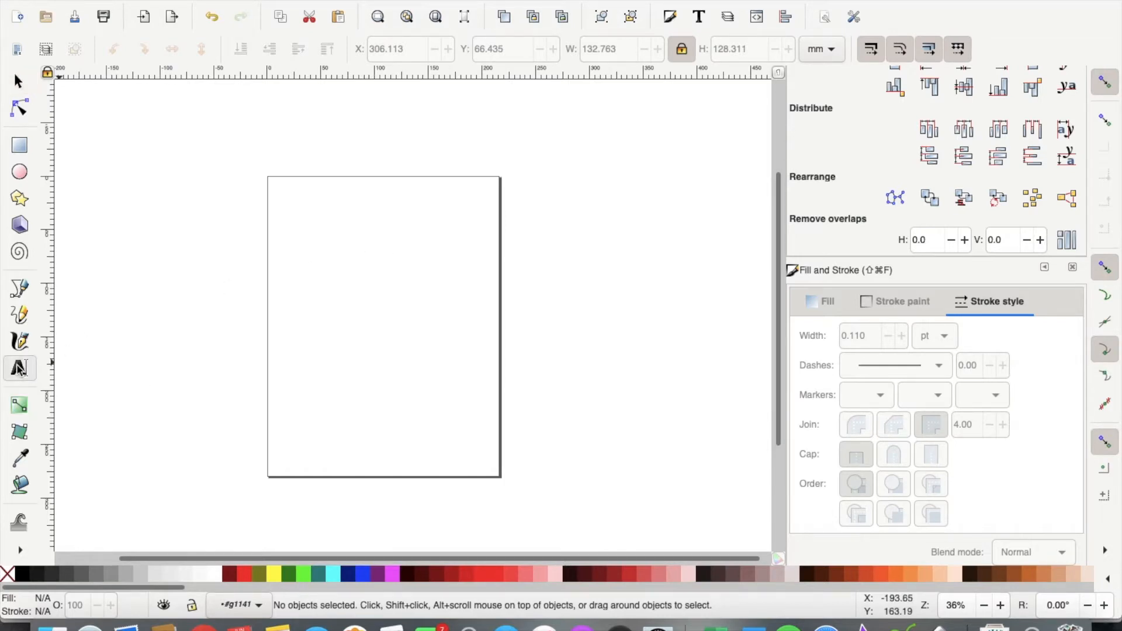
left_click(329, 318)
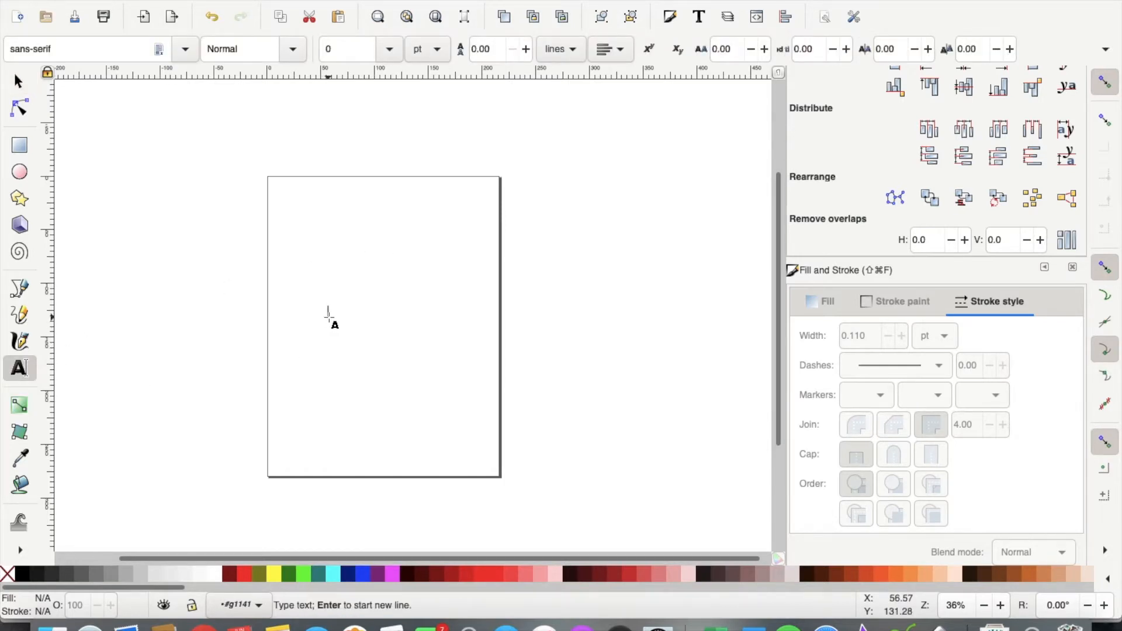
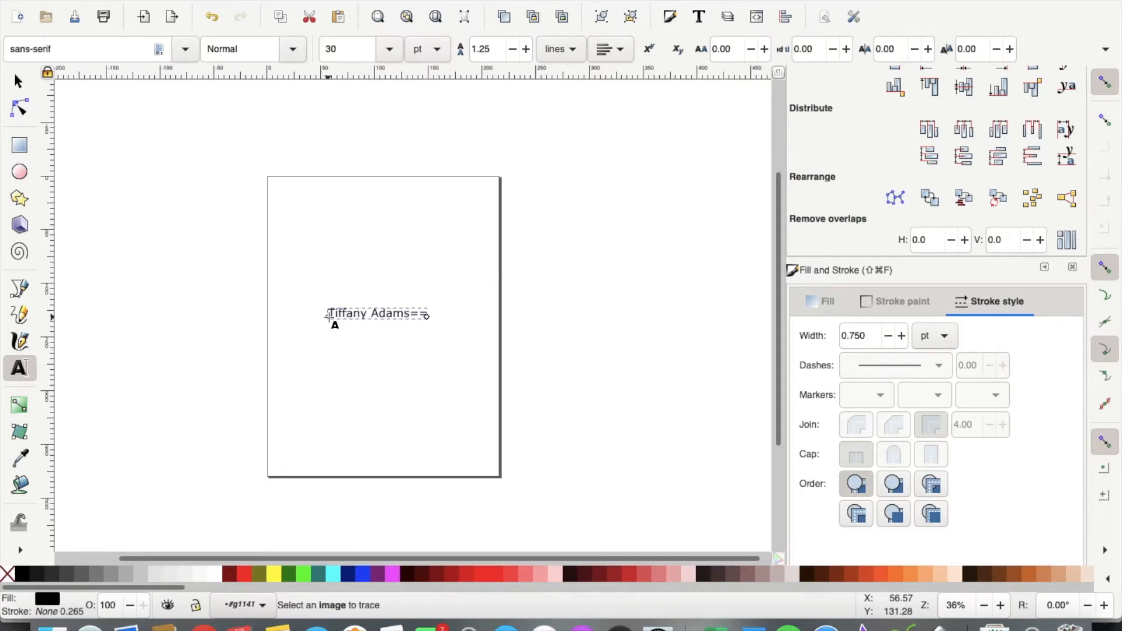
Step: Set the name in the Archipellago script font at 30 pt
left_click(132, 51)
left_click_drag(132, 51, 3, 36)
type("archi")
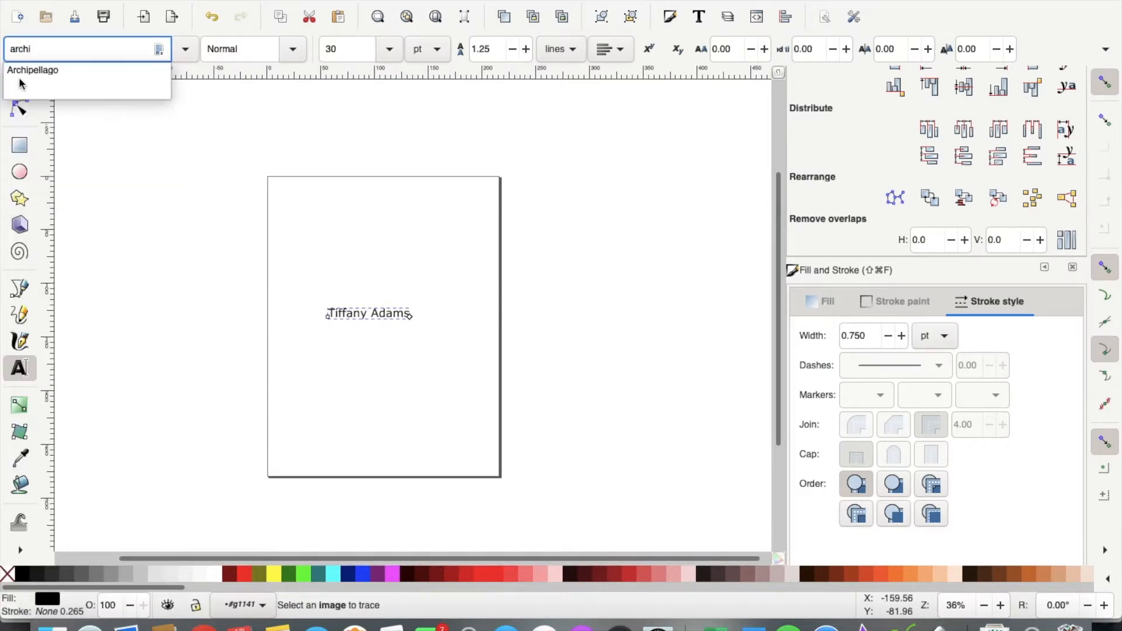
left_click(23, 71)
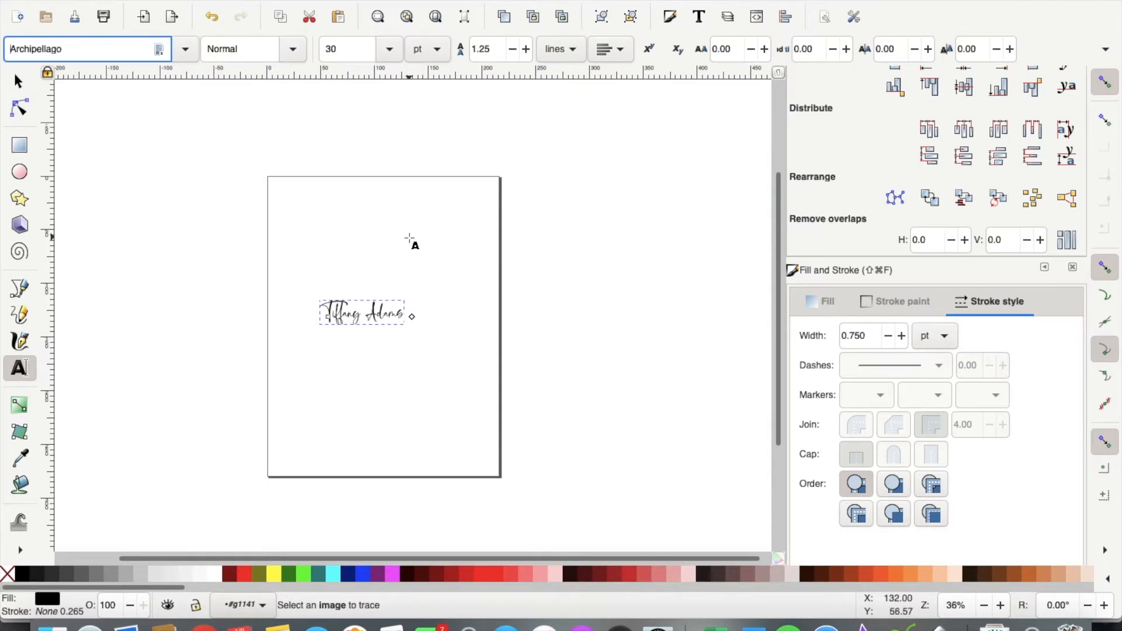
type("=")
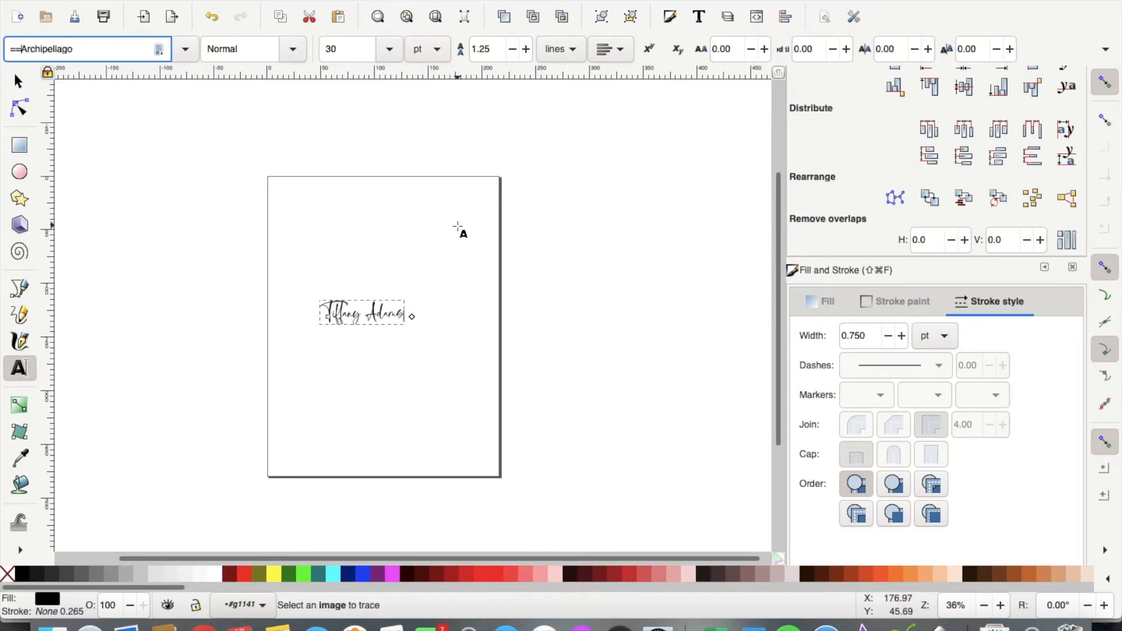
left_click(18, 81)
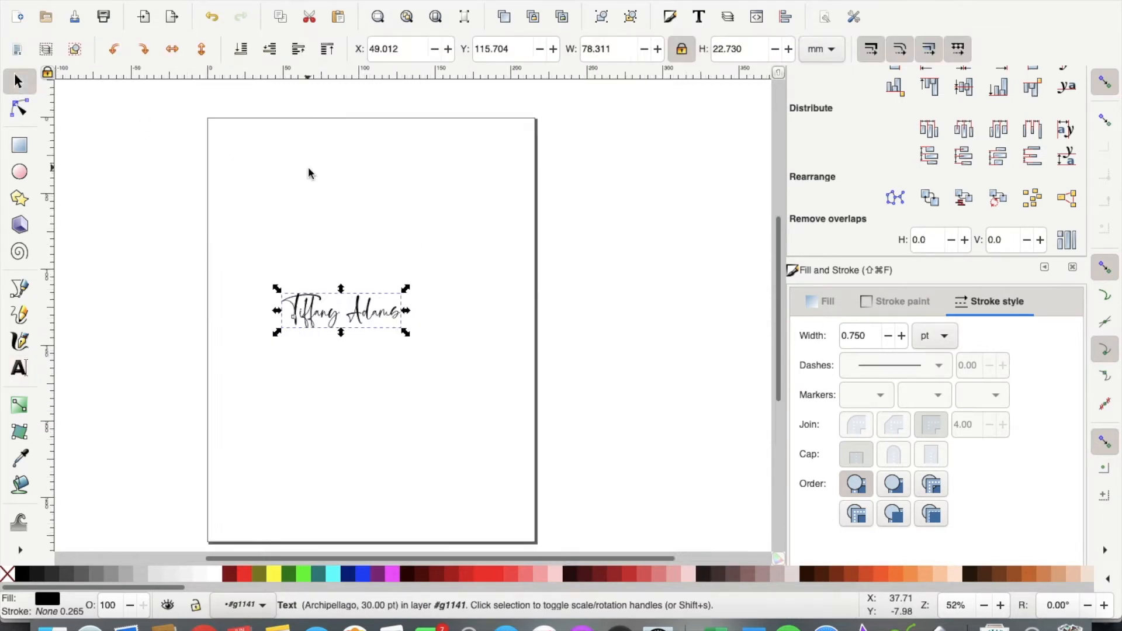
Step: Change the name's font size to 75 pt
key("plus")
key("plus")
key("plus")
scroll(277, 285, "left", 5)
scroll(277, 286, "down", 2)
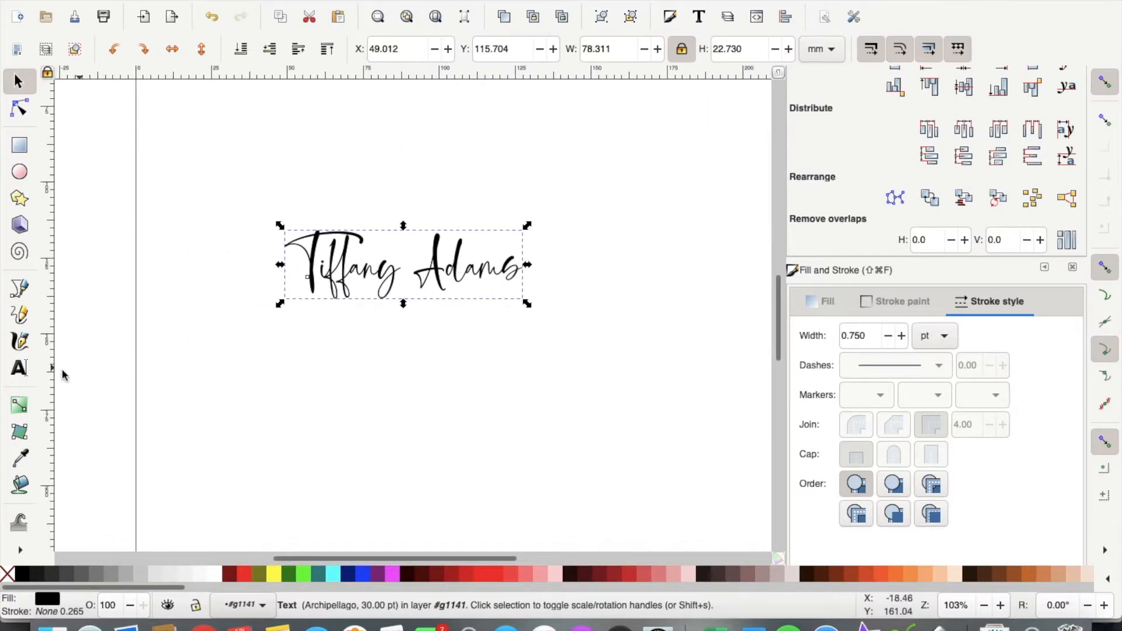
left_click(19, 367)
left_click(344, 291)
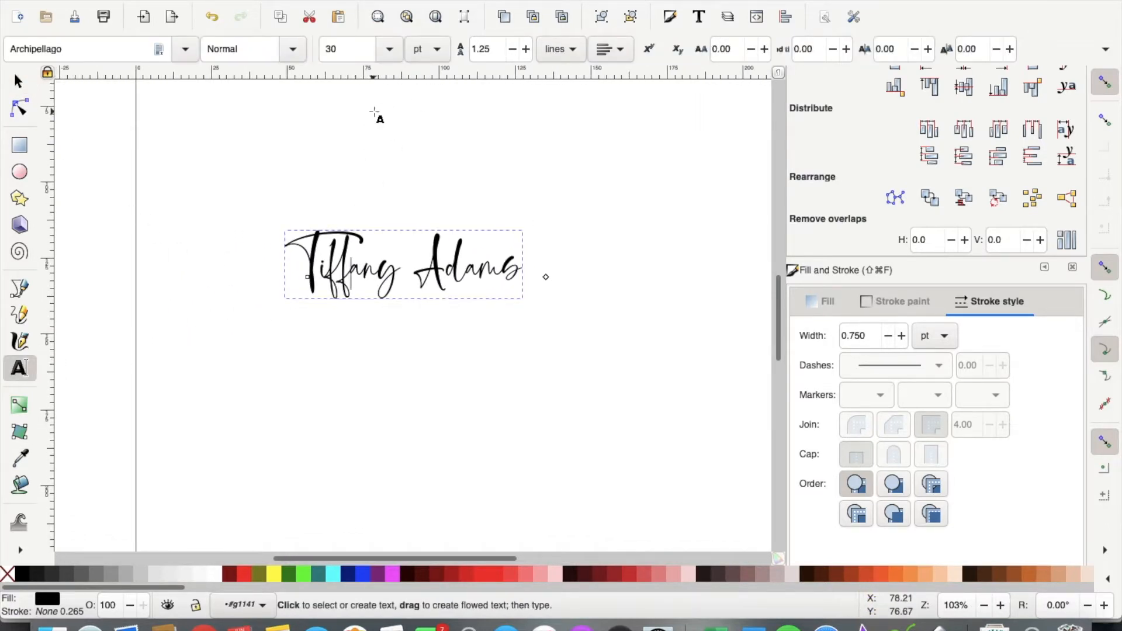
left_click_drag(361, 45, 238, 41)
left_click(335, 52)
left_click_drag(336, 56, 297, 59)
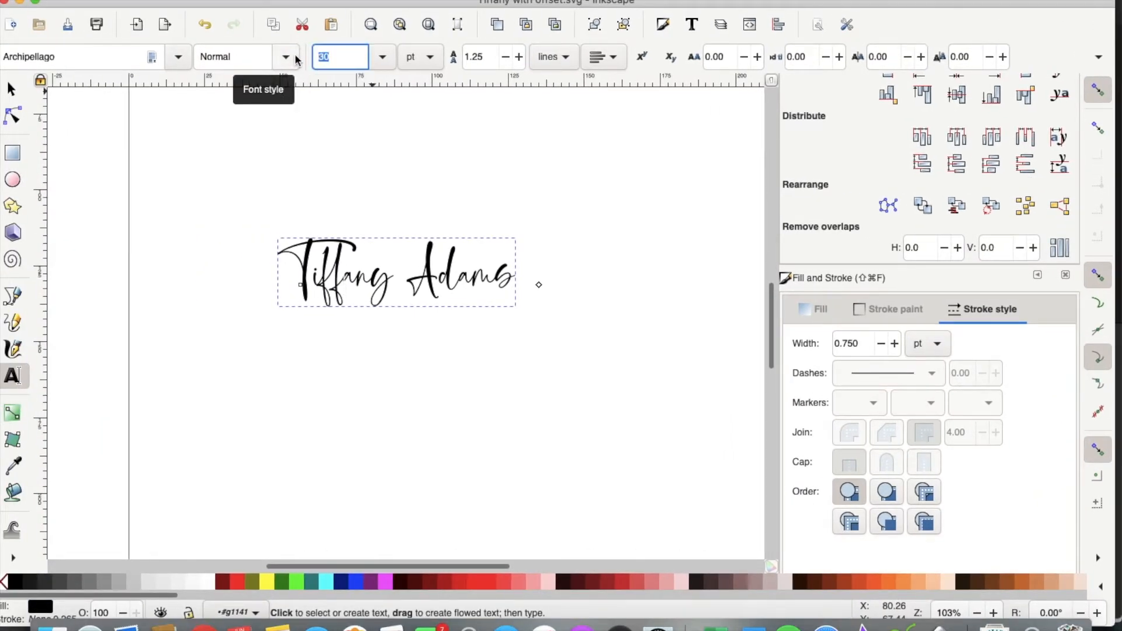
type("75")
key("Return")
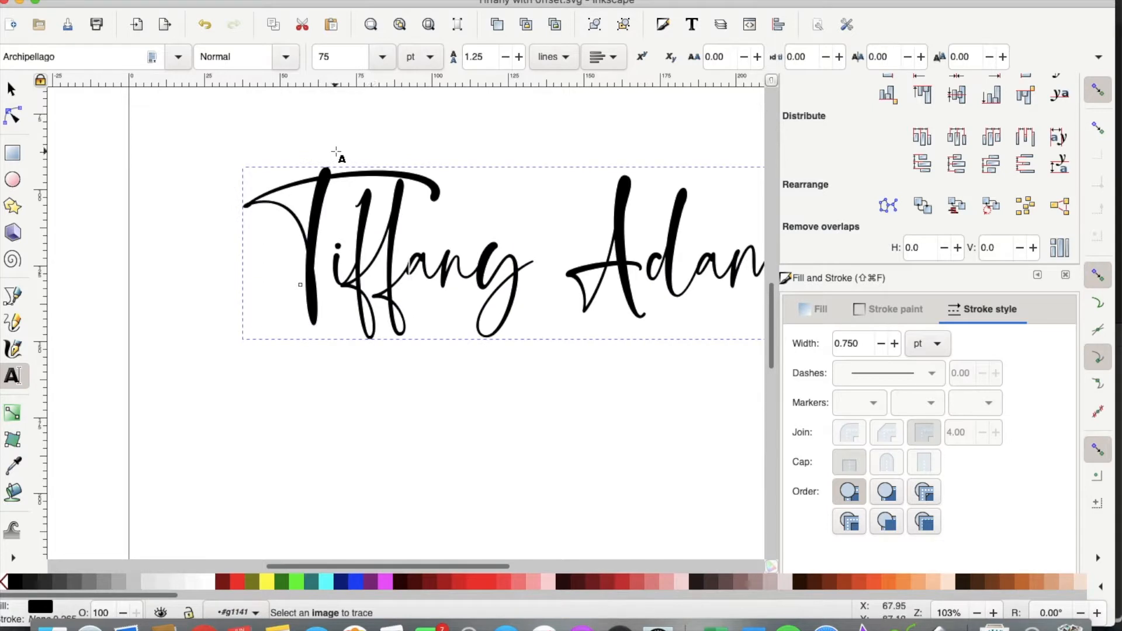
Step: Remove the stray hyphens from the name and return to the Selector
type("--")
key("BackSpace")
key("BackSpace")
left_click(11, 89)
key("minus")
key("minus")
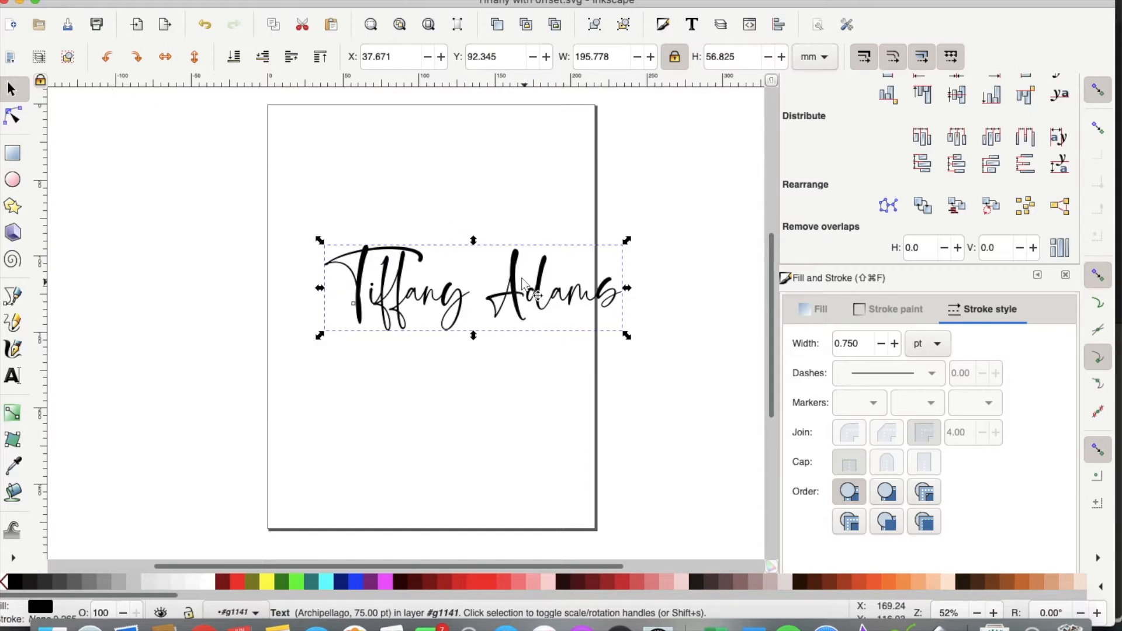
Step: Move the name to the page top, convert it to paths and group its 9 pieces
left_click_drag(517, 273, 456, 207)
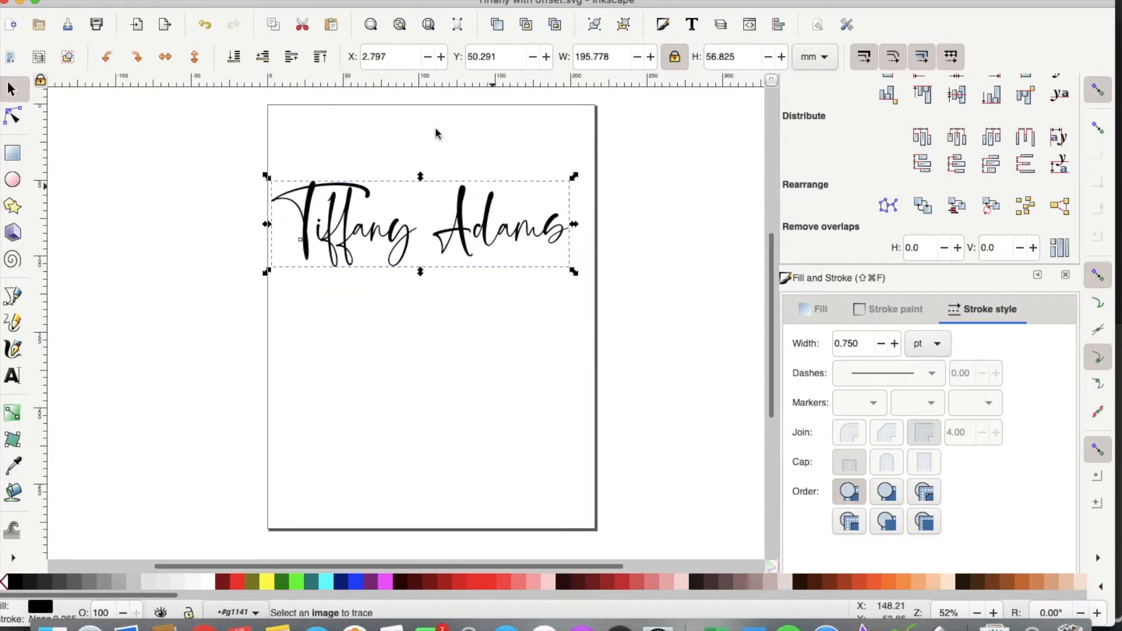
left_click(260, 1)
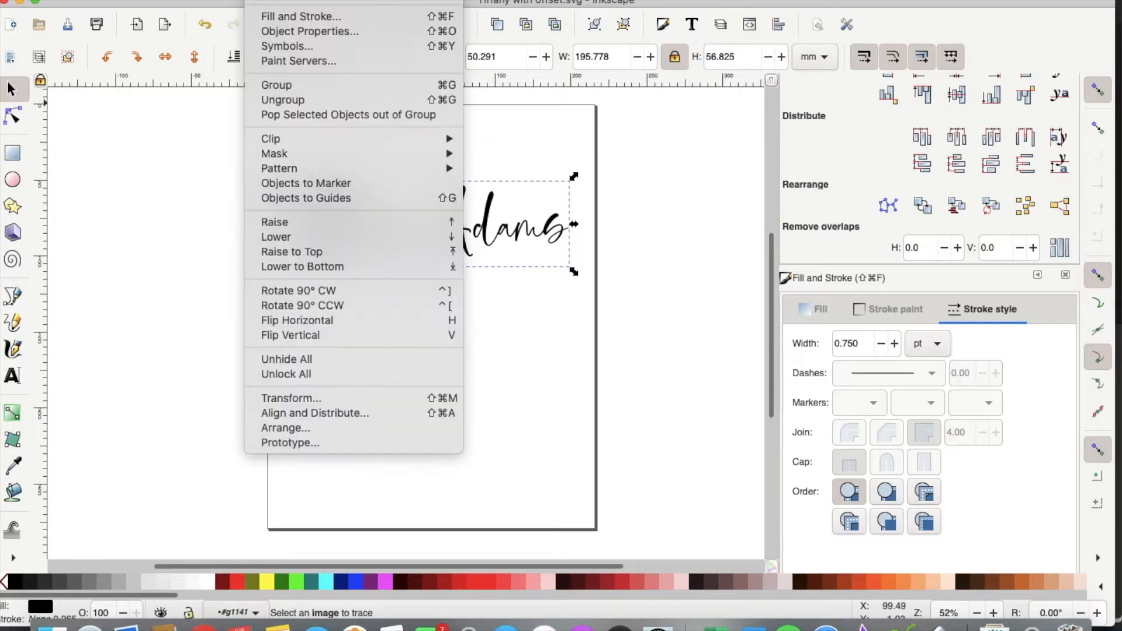
left_click(286, 98)
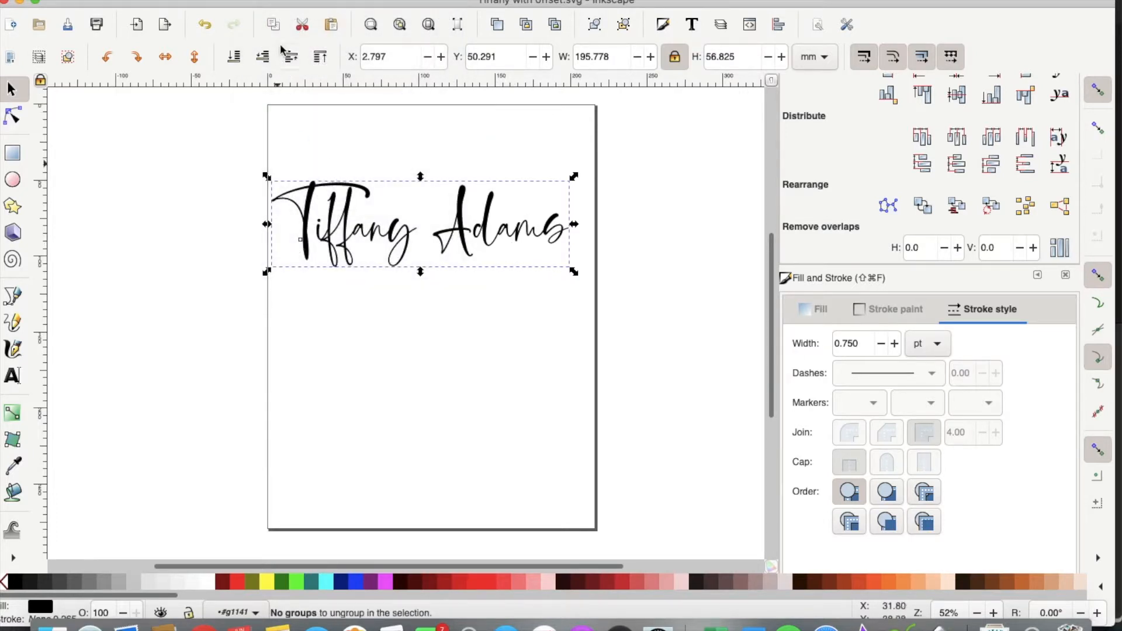
left_click(304, 2)
left_click(328, 45)
left_click(497, 31)
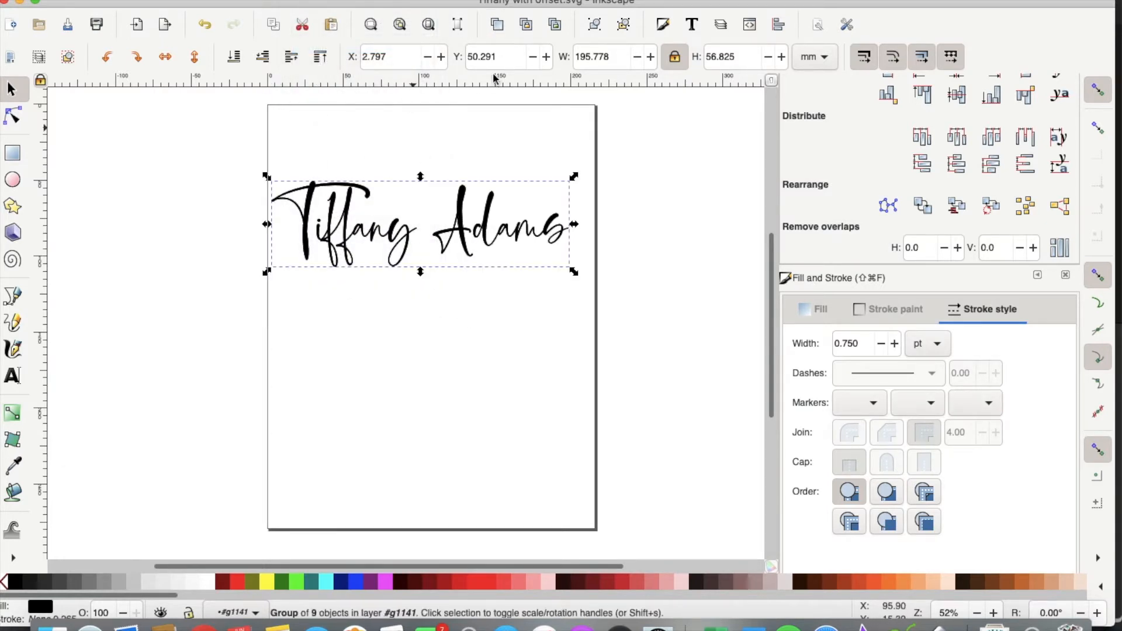
Step: Duplicate the name and stack three copies evenly down the page
key("super+d")
left_click_drag(461, 212, 461, 377)
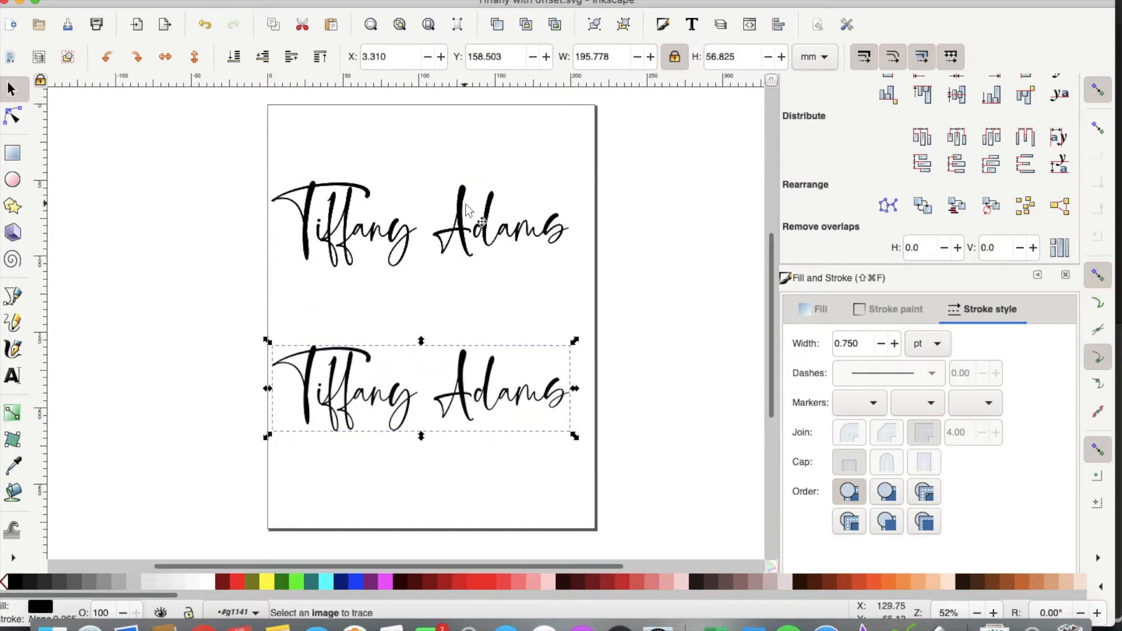
left_click_drag(462, 198, 462, 275)
left_click_drag(462, 217, 462, 181)
left_click_drag(462, 294, 462, 288)
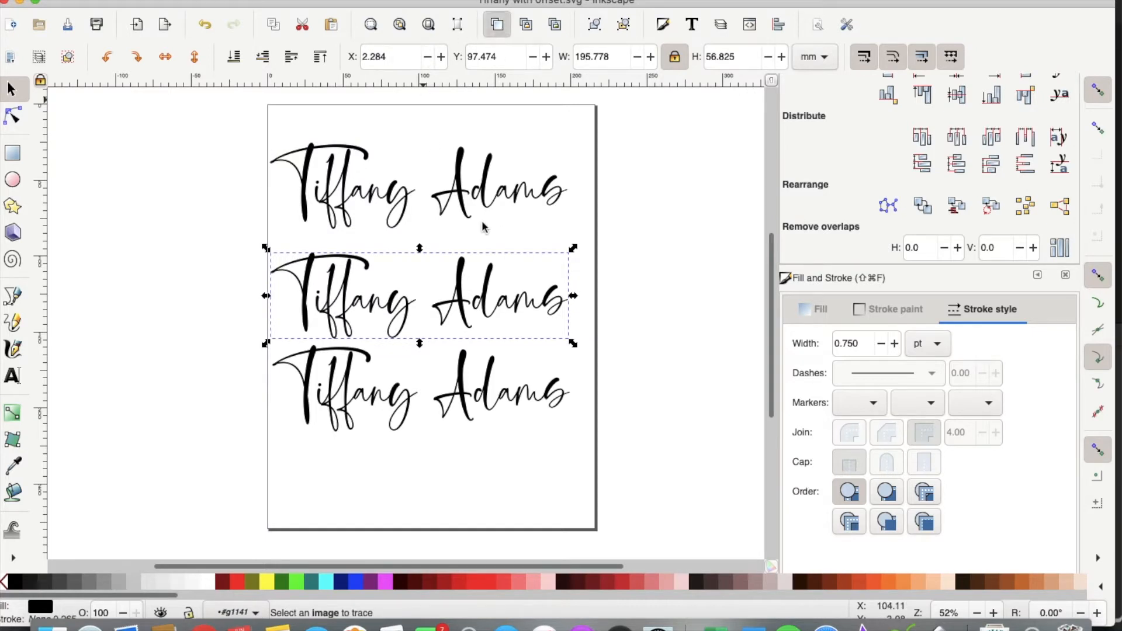
Step: Place three more copies stacked off the page to the right
left_click_drag(461, 278, 768, 144)
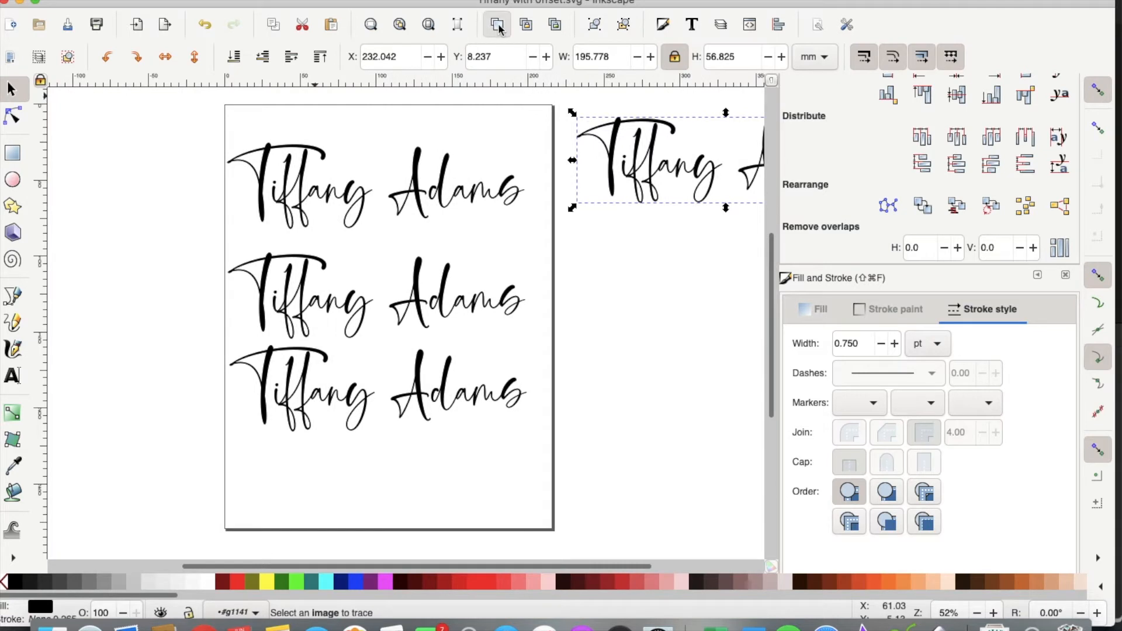
left_click_drag(625, 151, 608, 388)
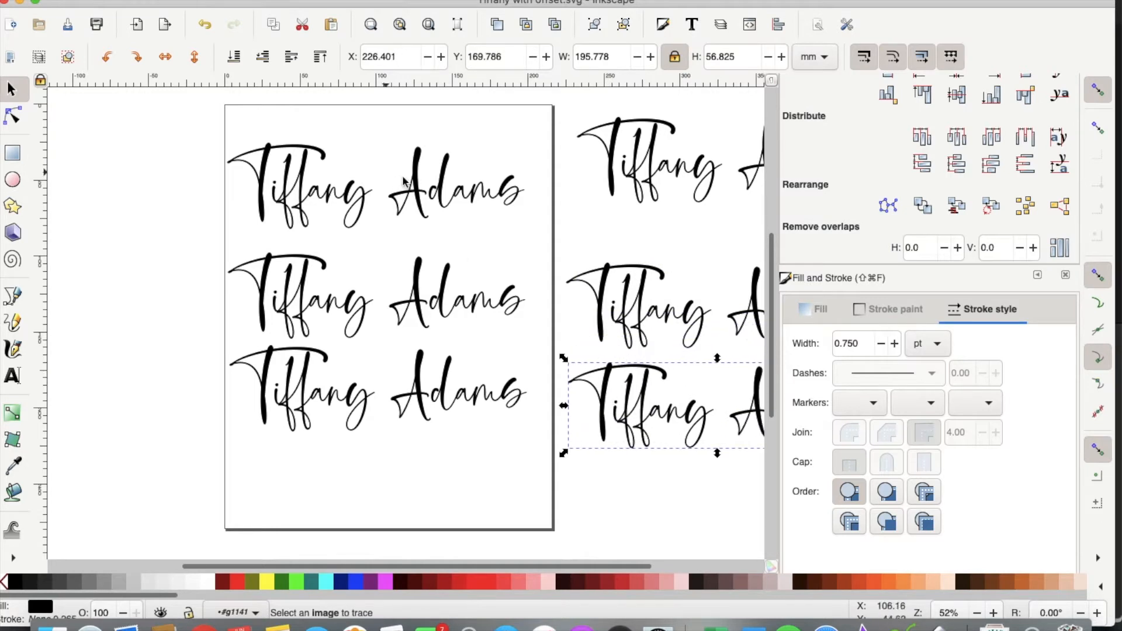
left_click(432, 193)
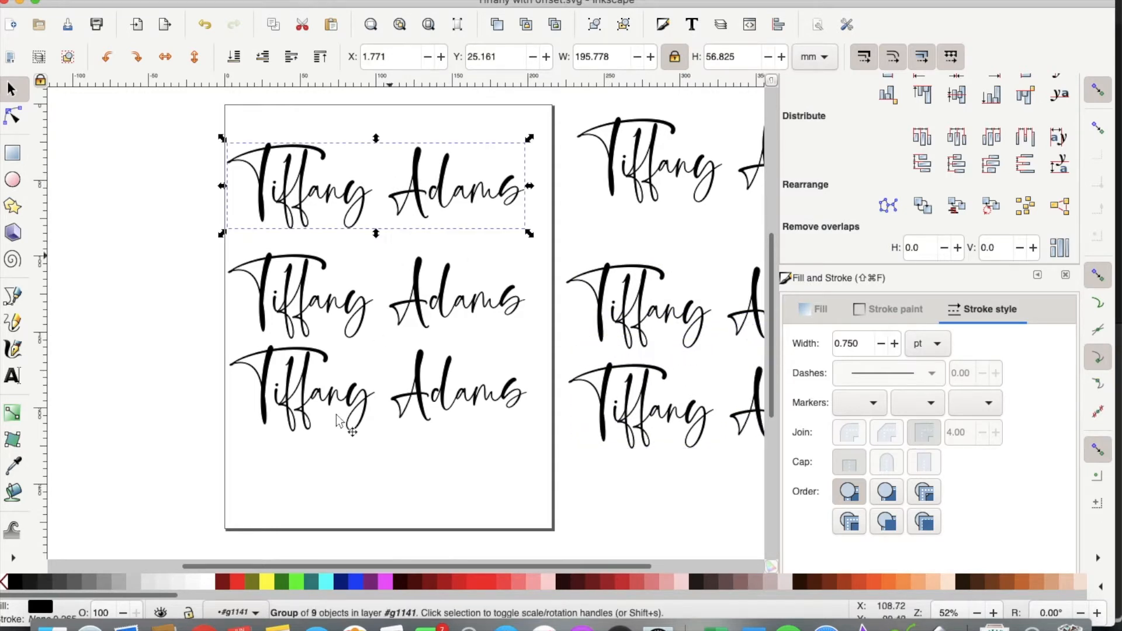
Step: Colour the three page names cyan, red and purple from top to bottom
left_click(328, 582)
left_click(366, 363)
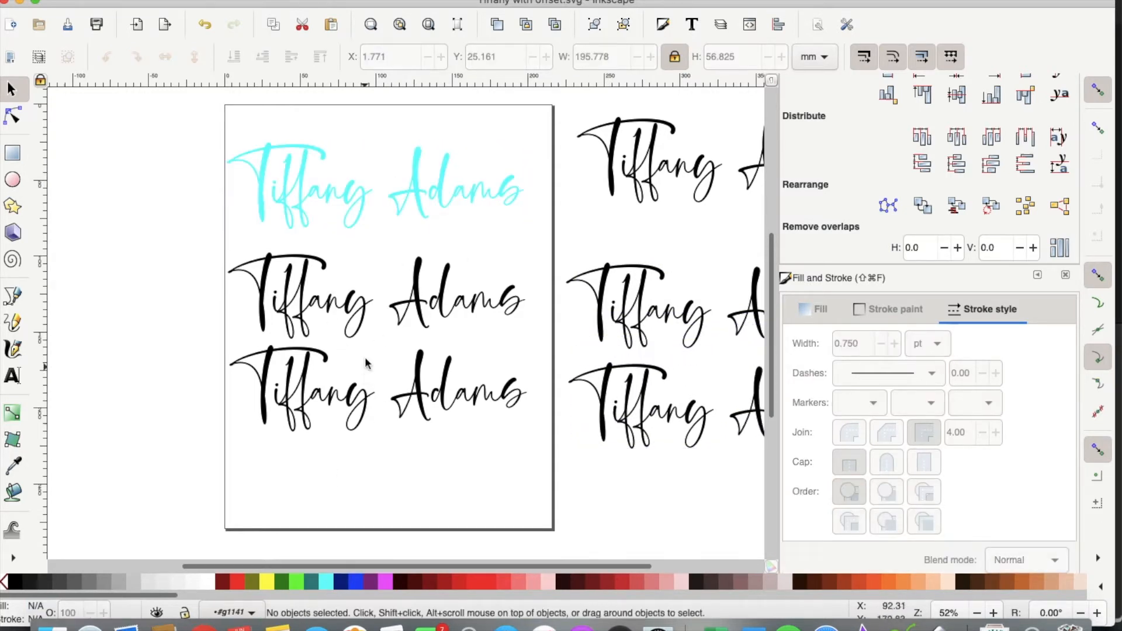
left_click(354, 326)
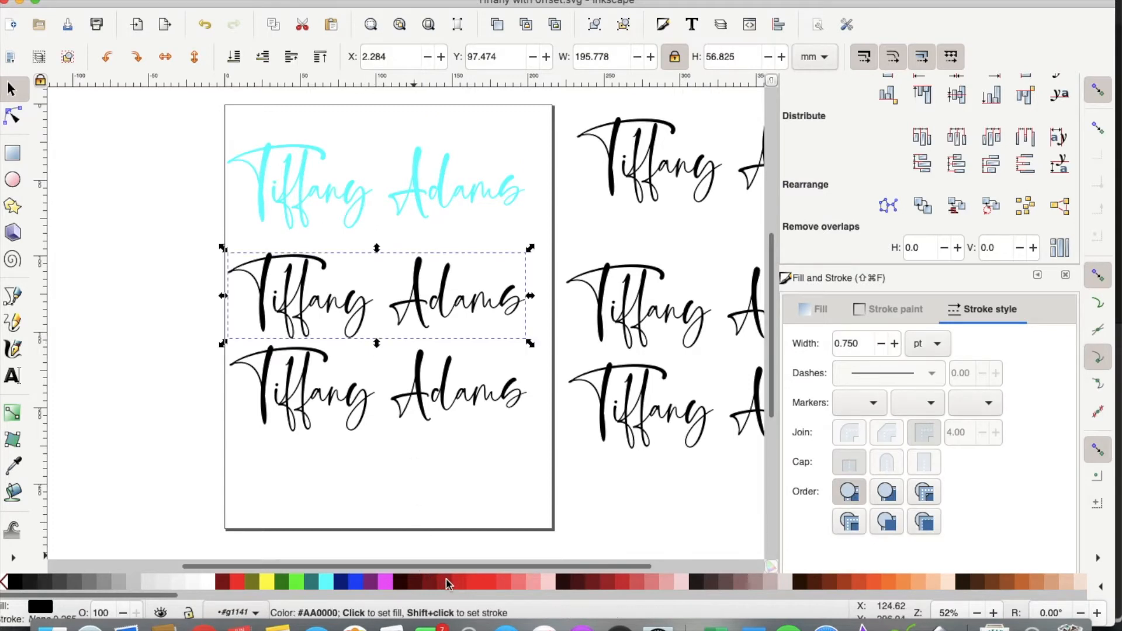
left_click(462, 584)
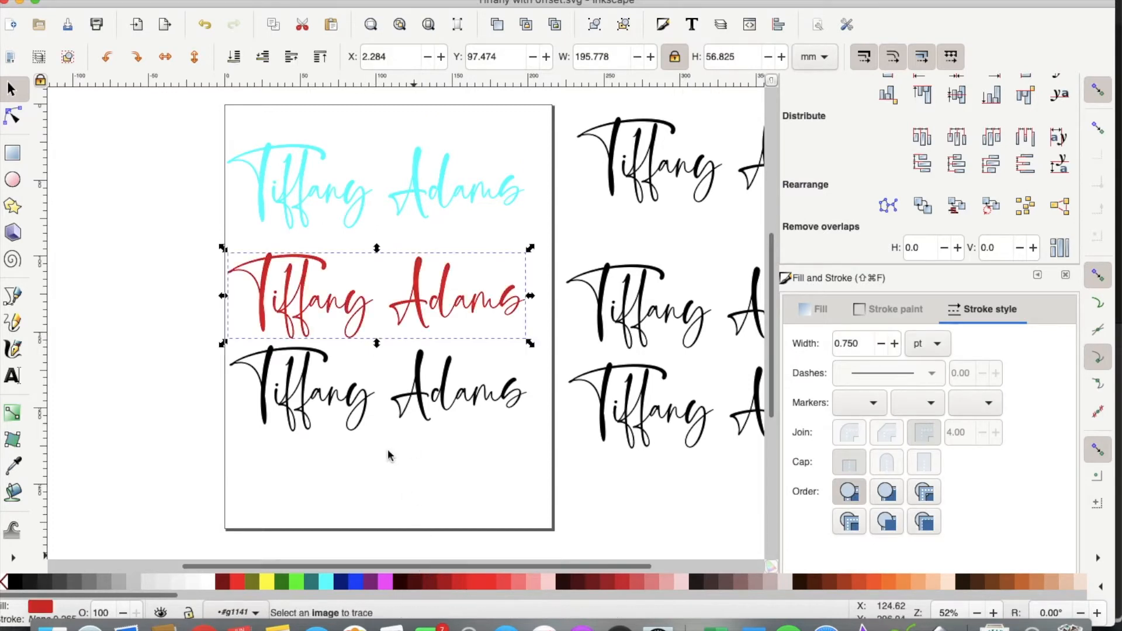
left_click(347, 416)
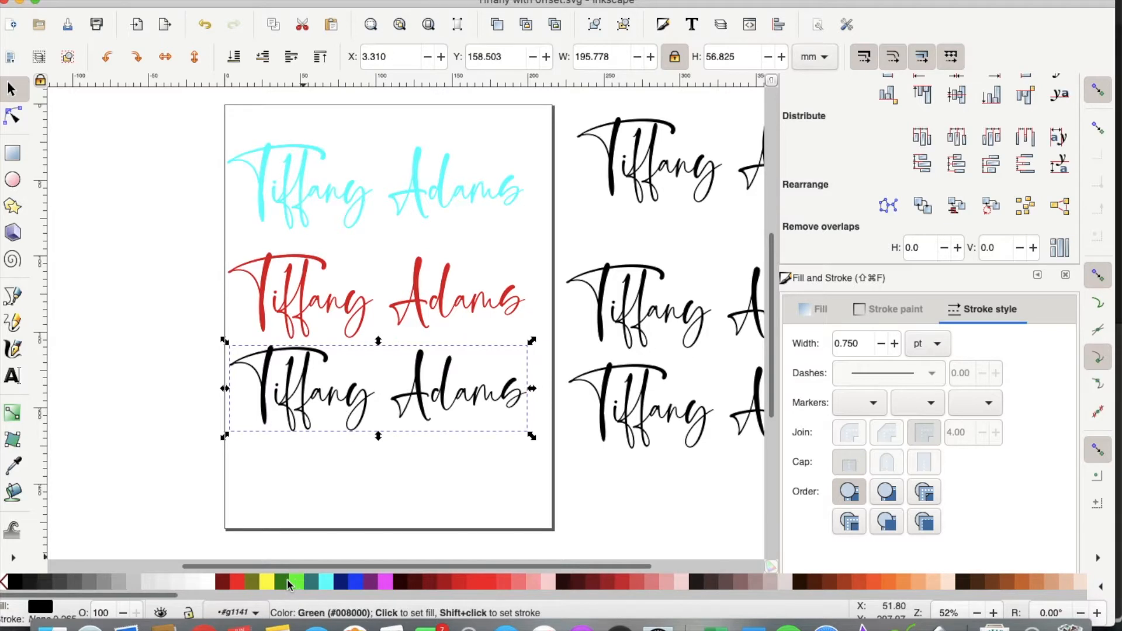
left_click(375, 586)
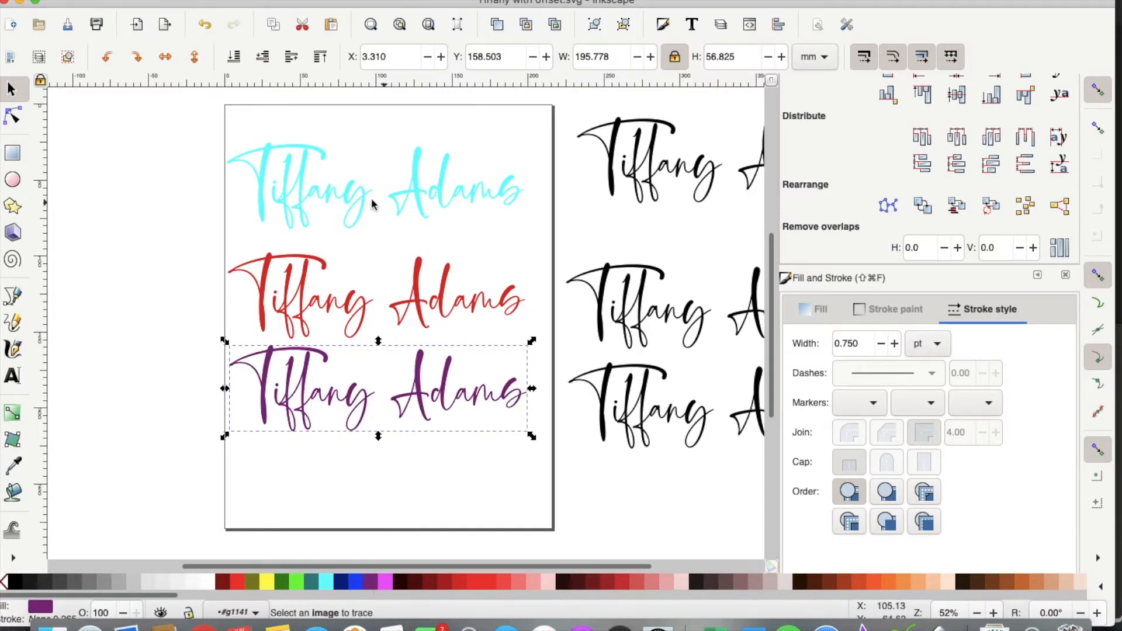
Step: Move the purple name to the page bottom and recentre the red name between them
left_click_drag(306, 383, 307, 471)
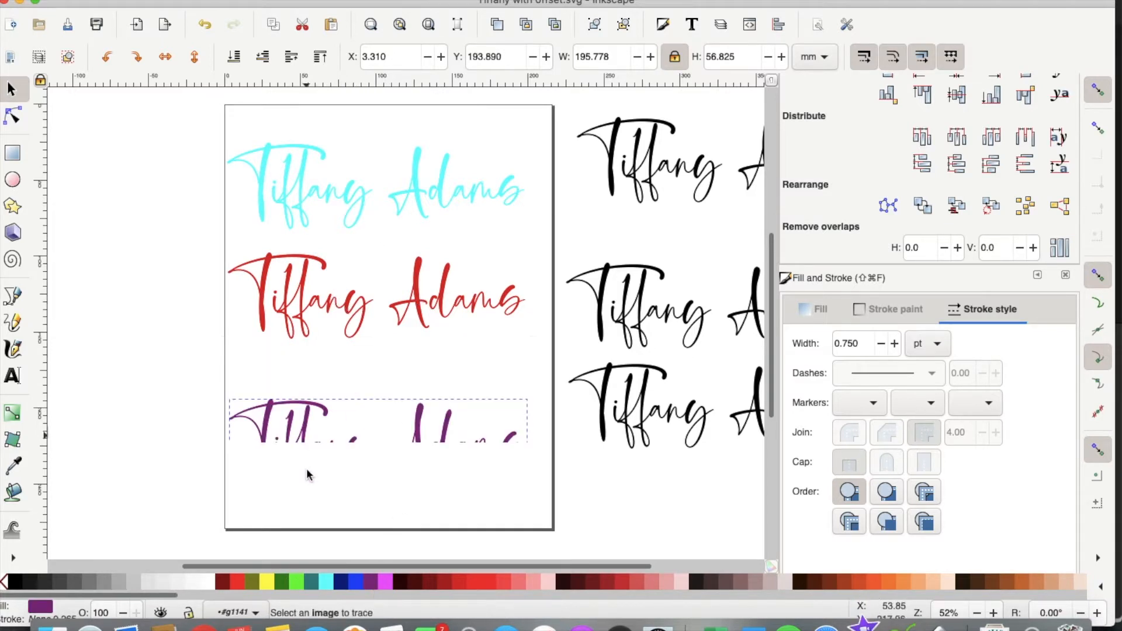
left_click_drag(300, 345, 301, 392)
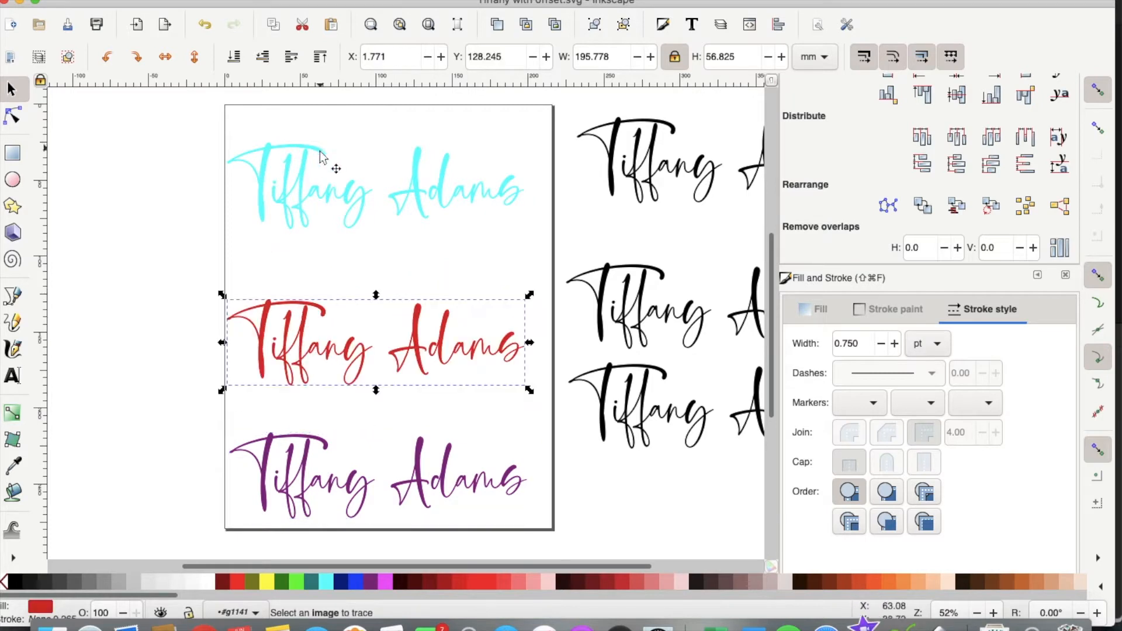
left_click(310, 175)
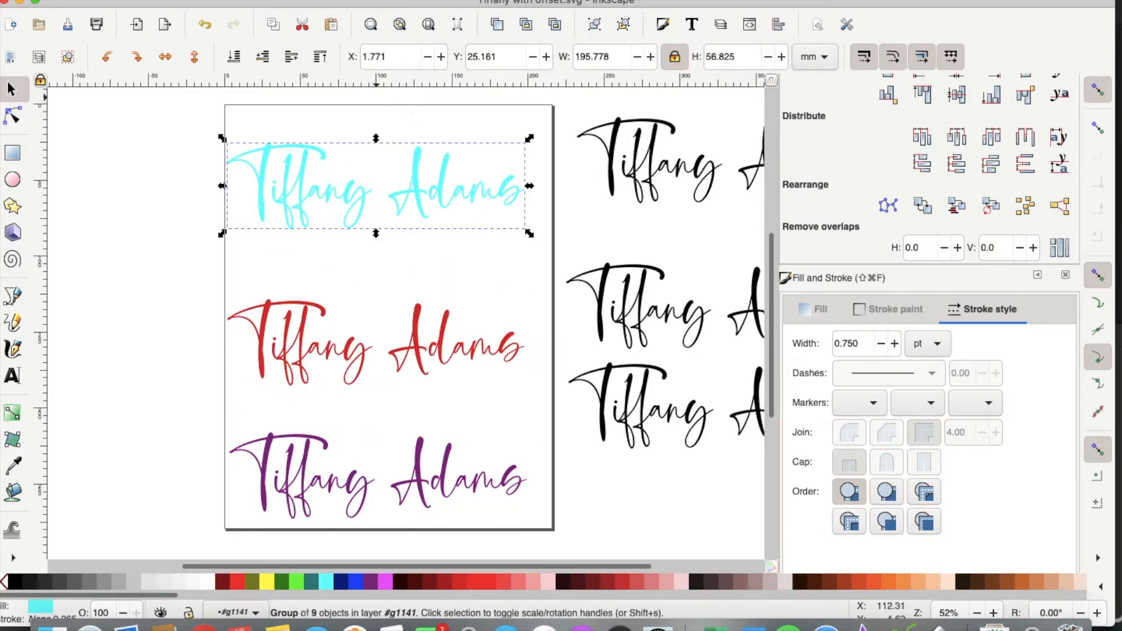
Step: Ungroup the cyan name and convert its stroke to a path
key("super+z")
left_click(313, 186)
left_click(263, 1)
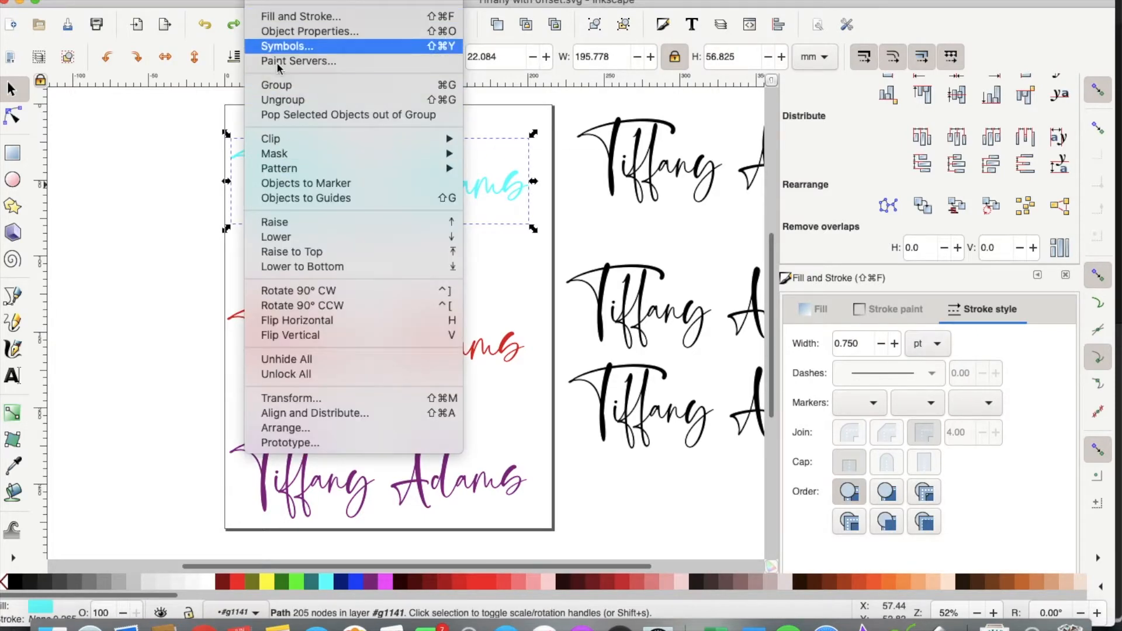
mouse_move(308, 1)
left_click(312, 1)
left_click(263, 1)
left_click(287, 99)
left_click(309, 2)
left_click(332, 2)
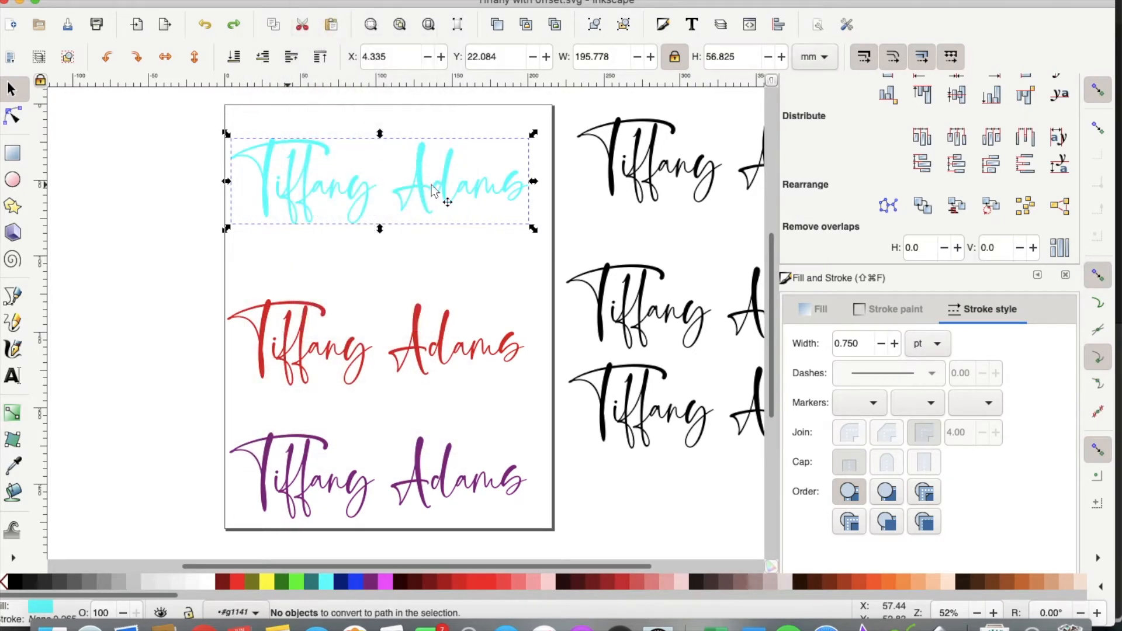
Step: Outset the cyan name twice, making it 197.877 × 58.944 mm
left_click(309, 1)
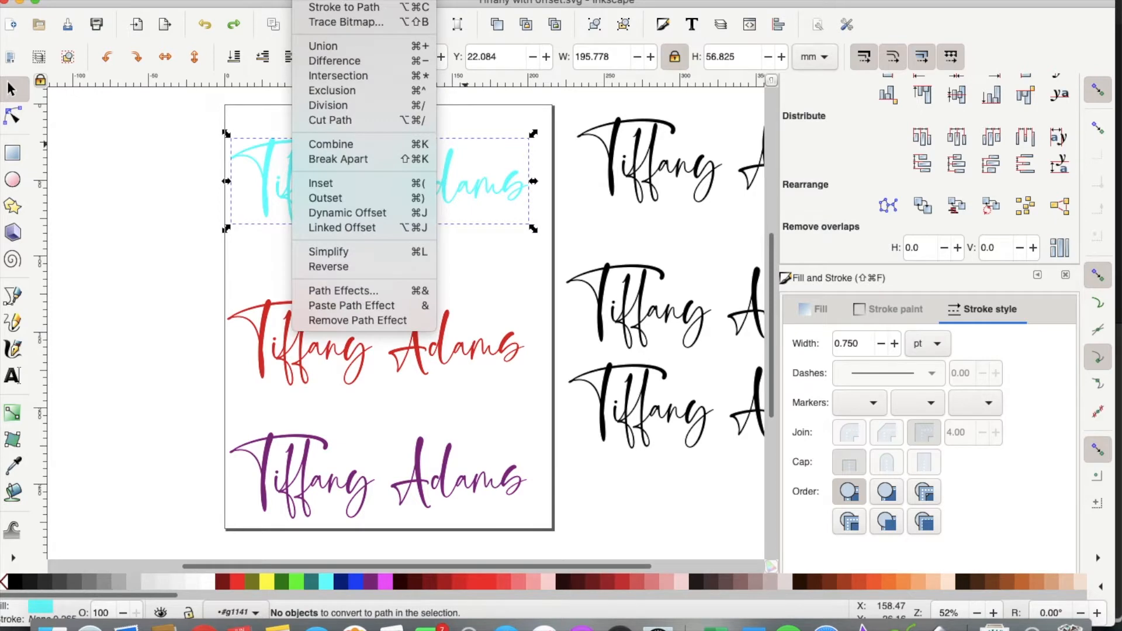
left_click(356, 199)
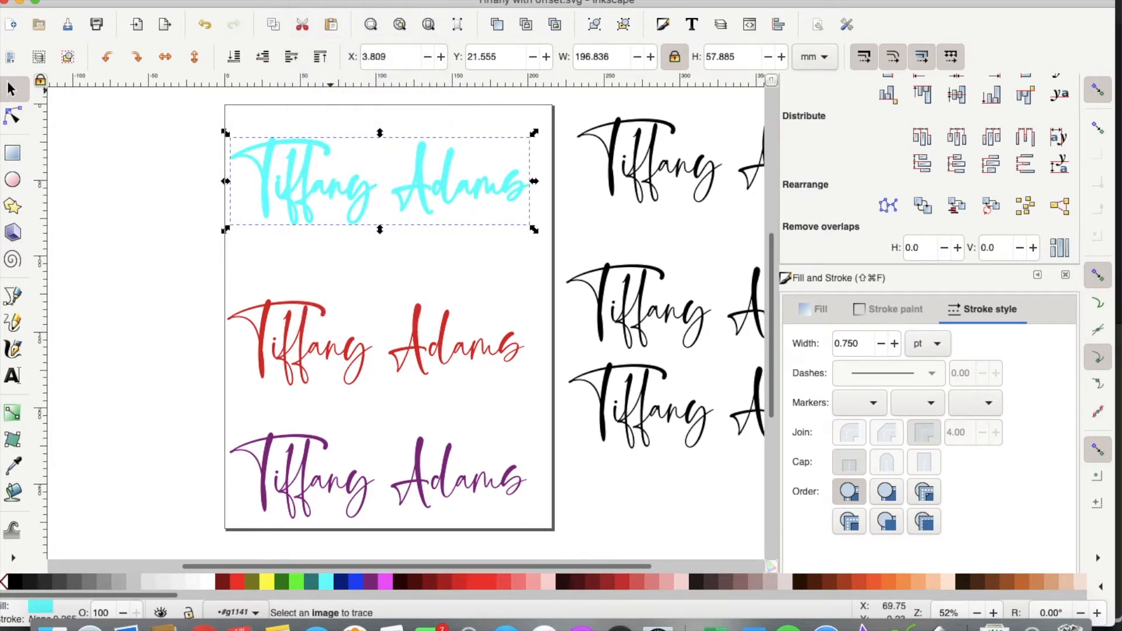
left_click(309, 1)
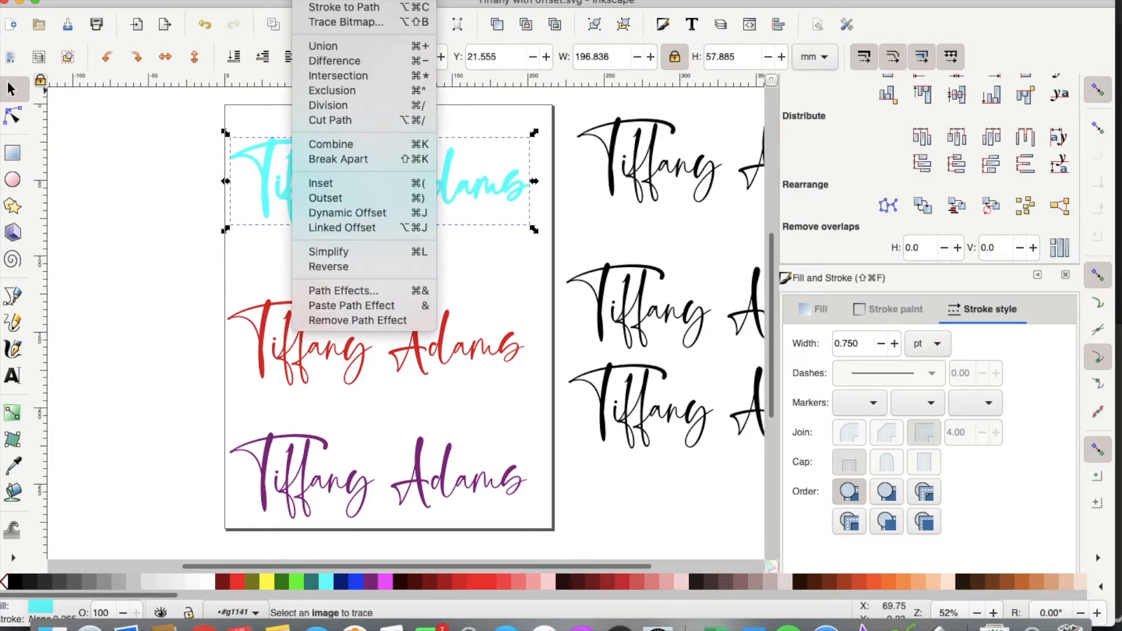
left_click(344, 198)
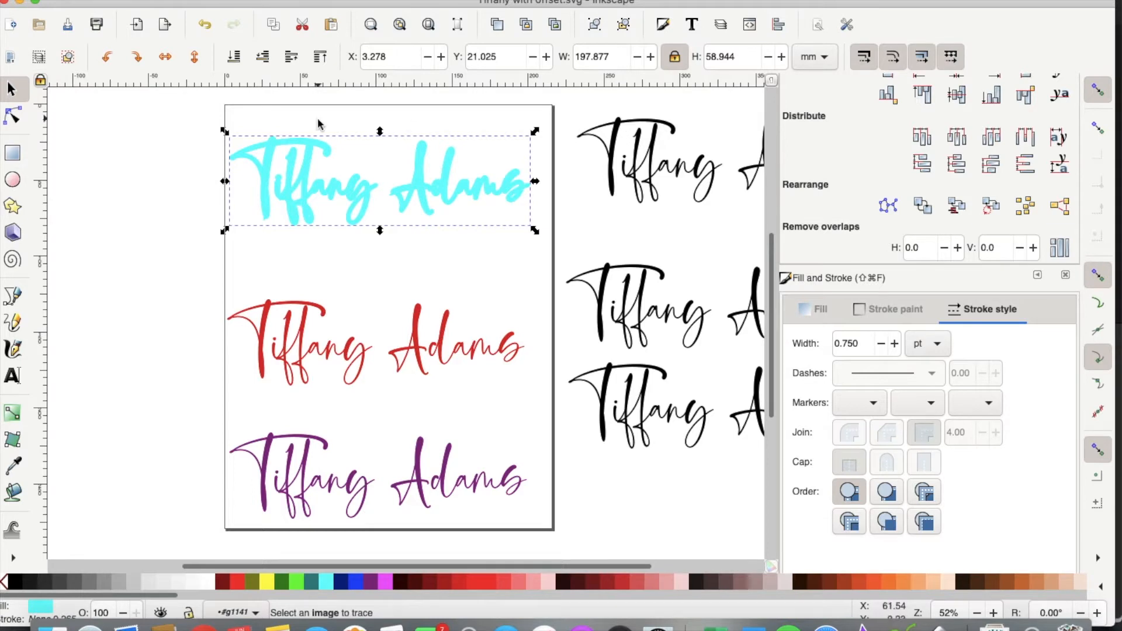
Step: Drag a black copy of the name onto the cyan outset and select both
left_click_drag(656, 159, 311, 188)
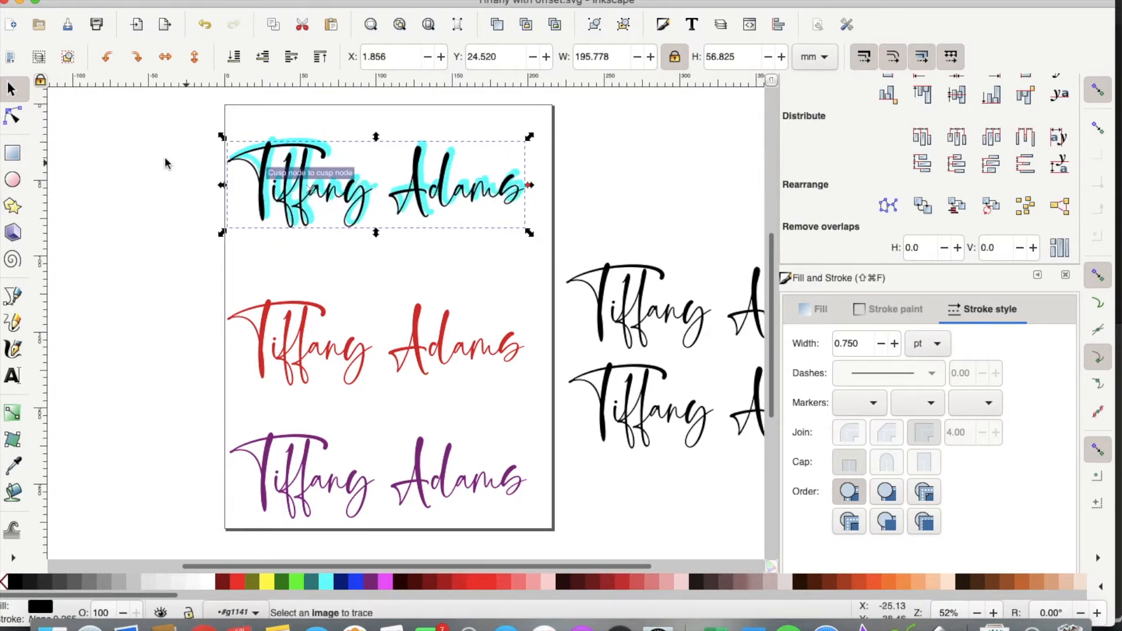
left_click_drag(129, 135, 651, 224)
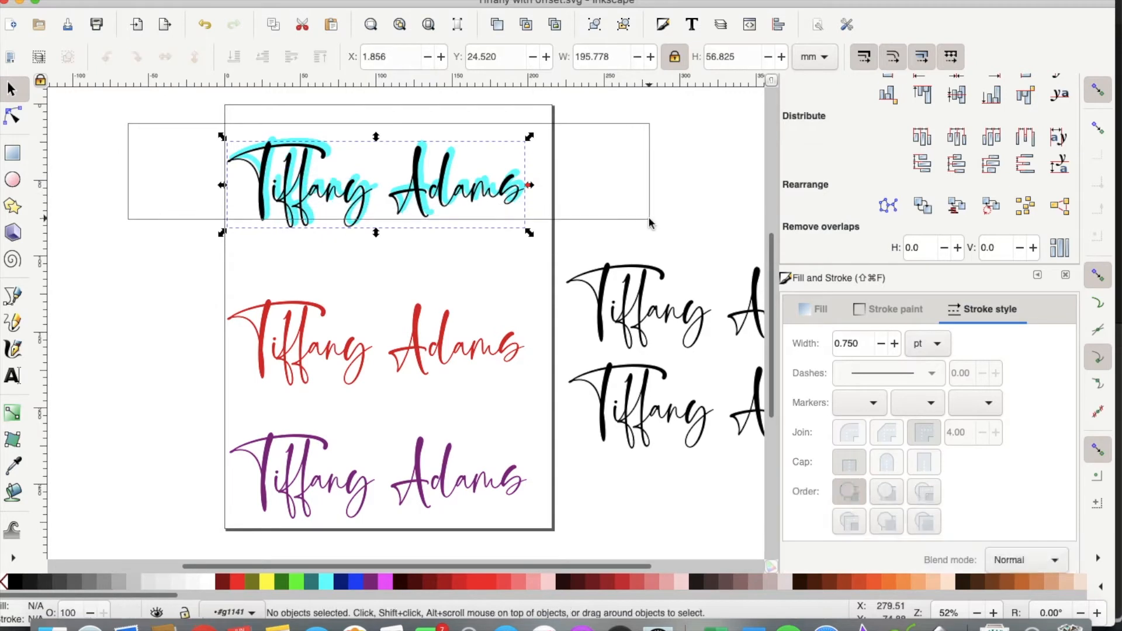
left_click_drag(667, 168, 99, 167)
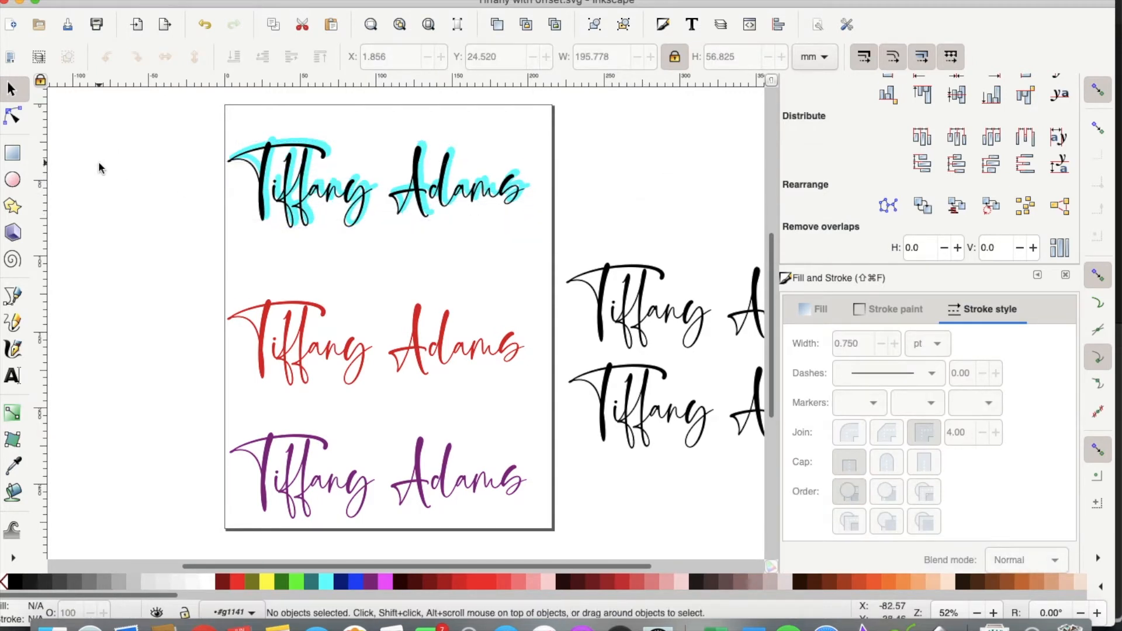
left_click_drag(120, 119, 566, 243)
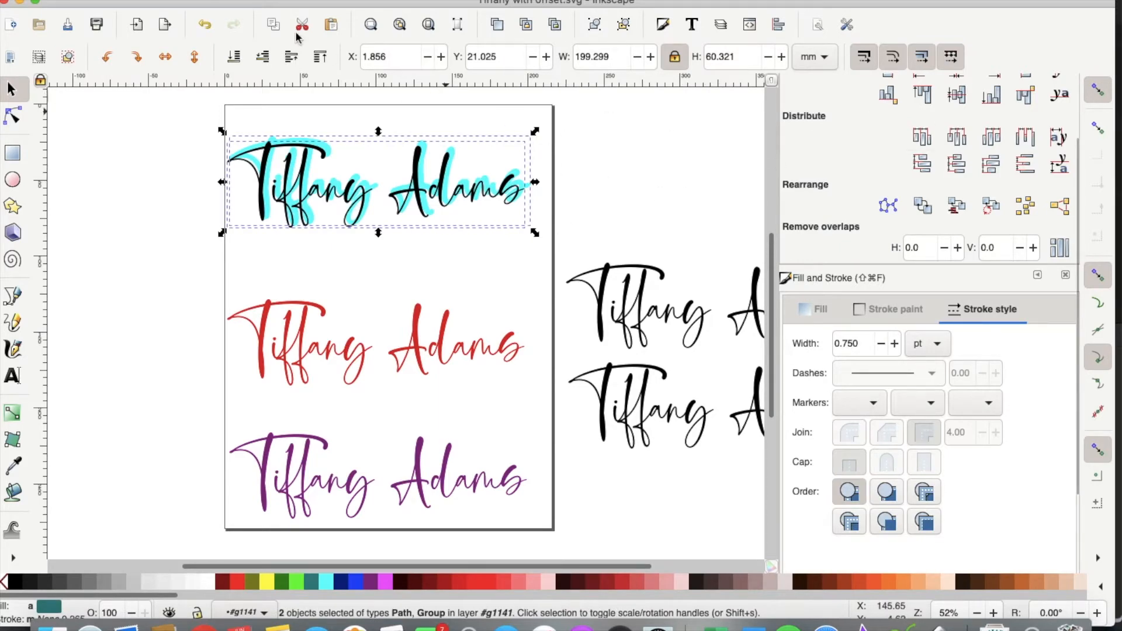
Step: Centre the black name on the cyan outset on both vertical and horizontal axes
left_click(265, 0)
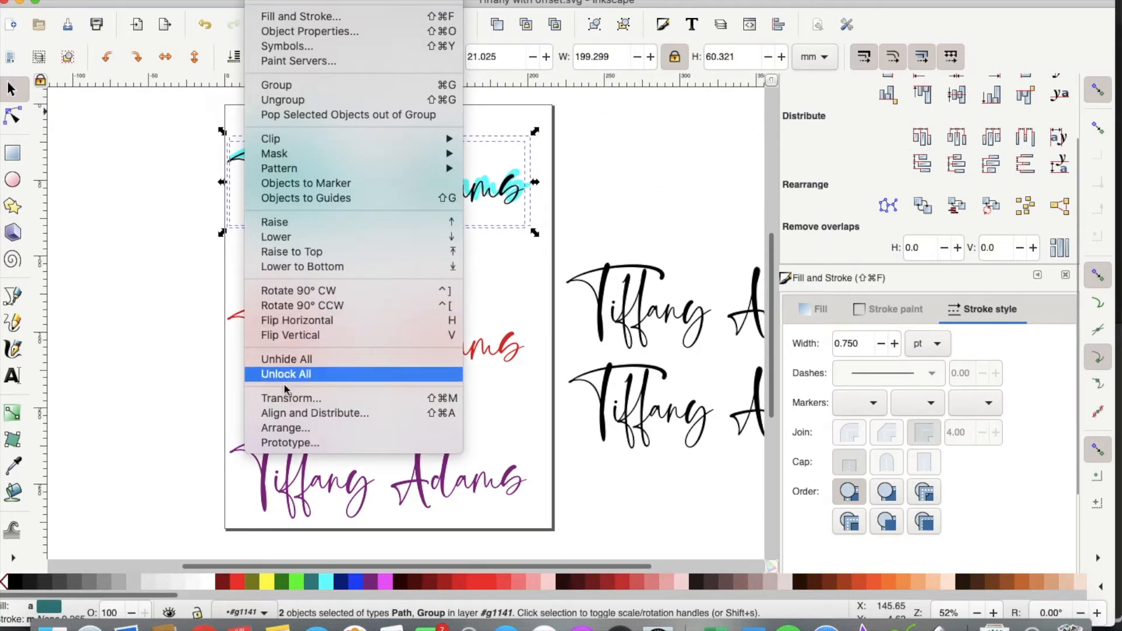
left_click(693, 184)
scroll(892, 147, "up", 3)
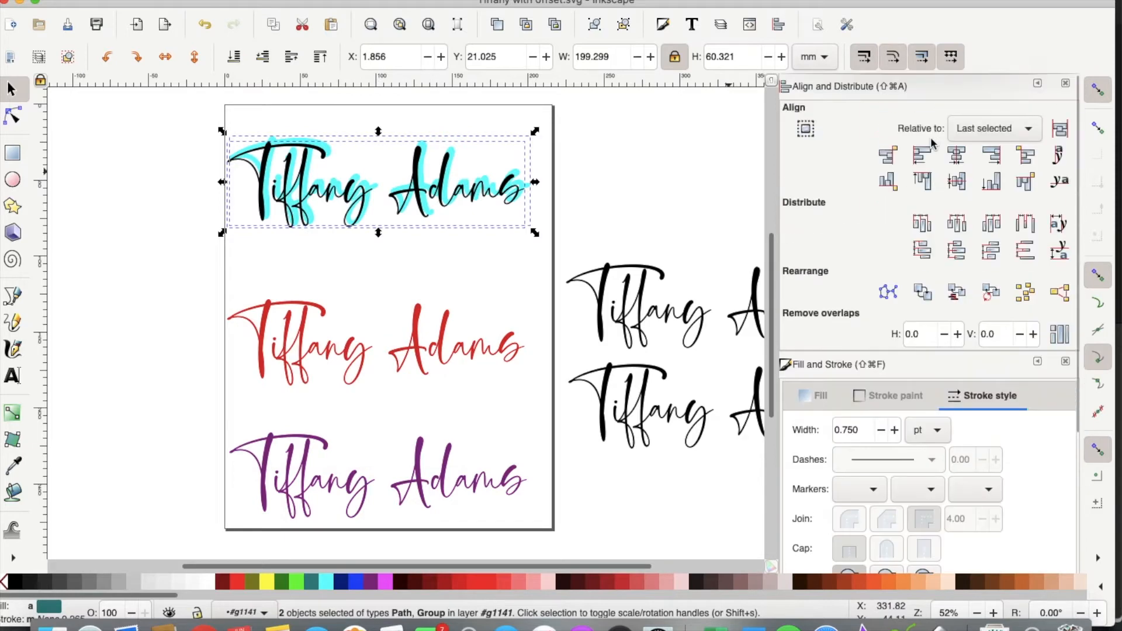
left_click(955, 156)
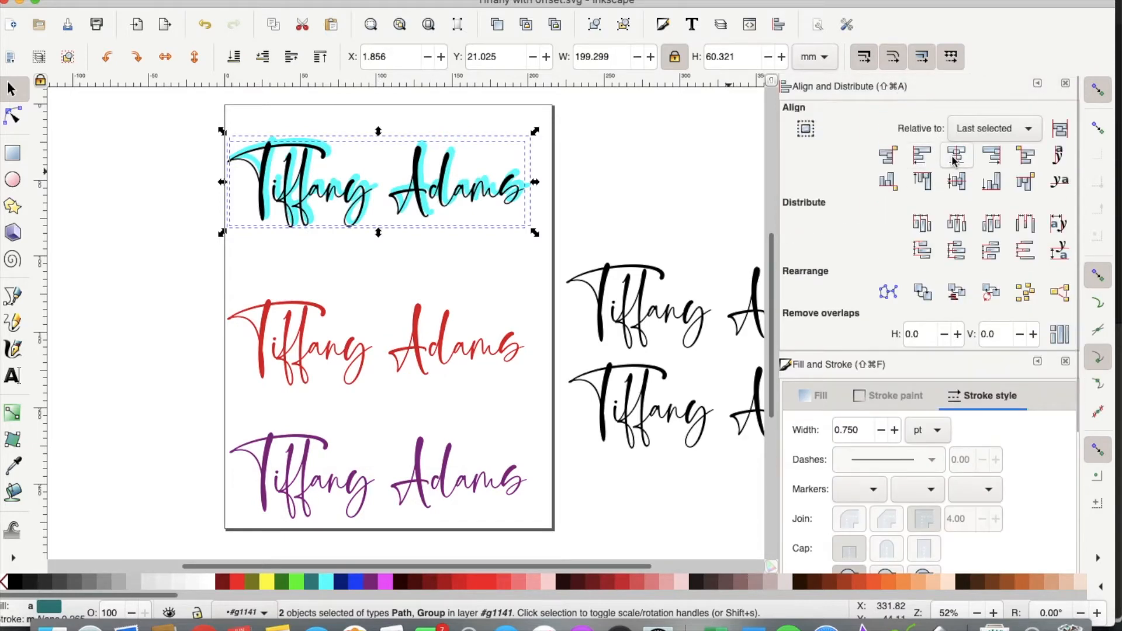
left_click(958, 182)
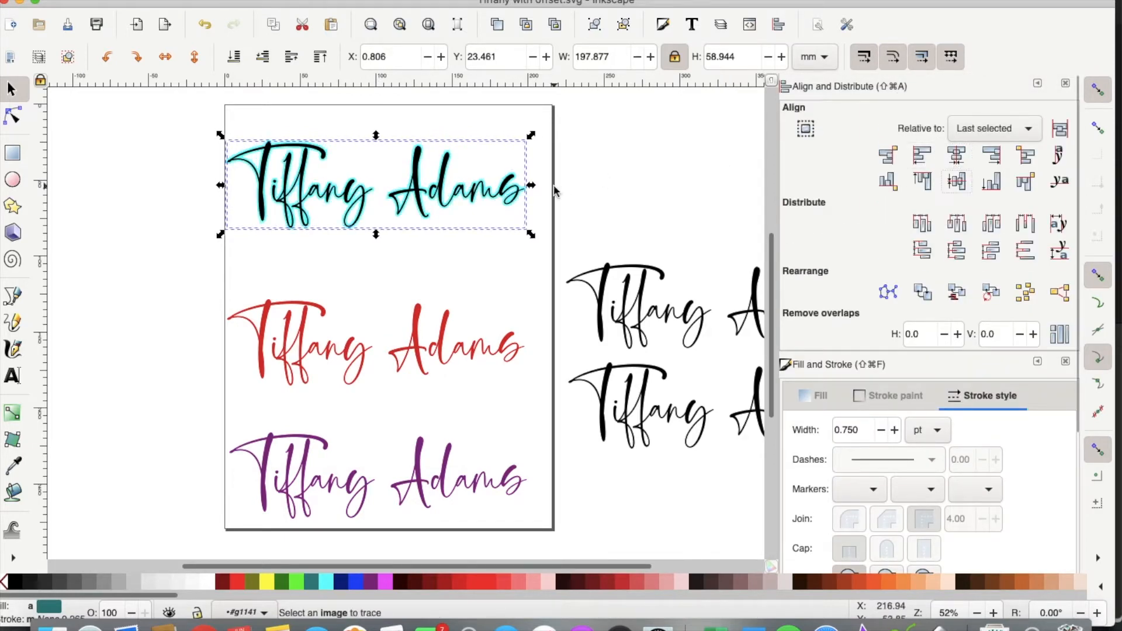
key("plus")
scroll(554, 191, "up", 2)
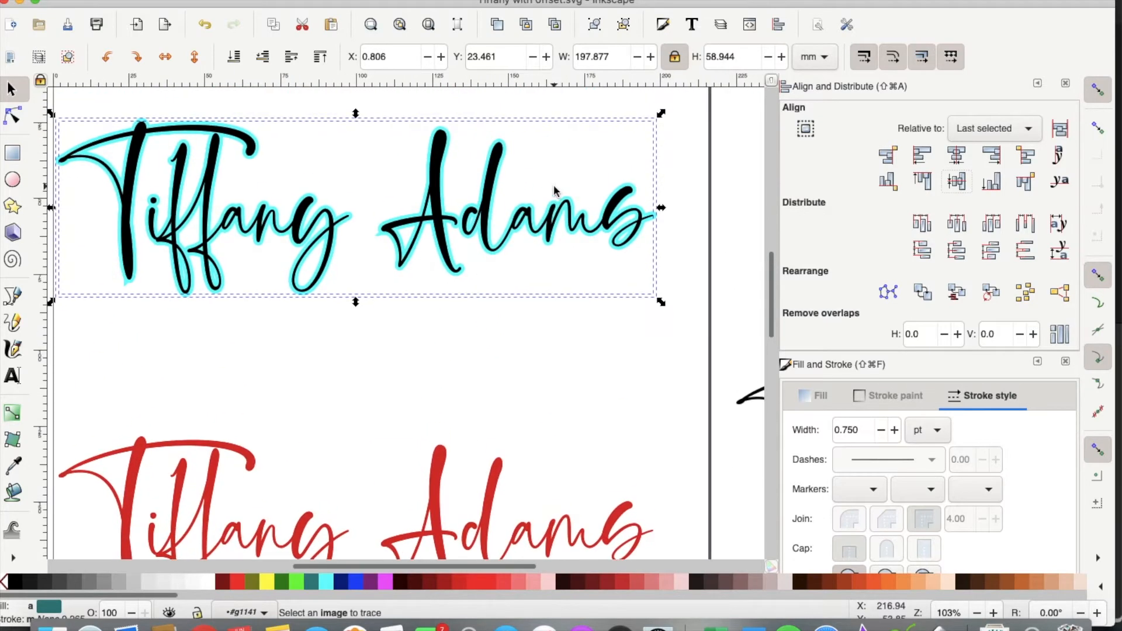
scroll(554, 191, "left", 3)
scroll(554, 191, "up", 1)
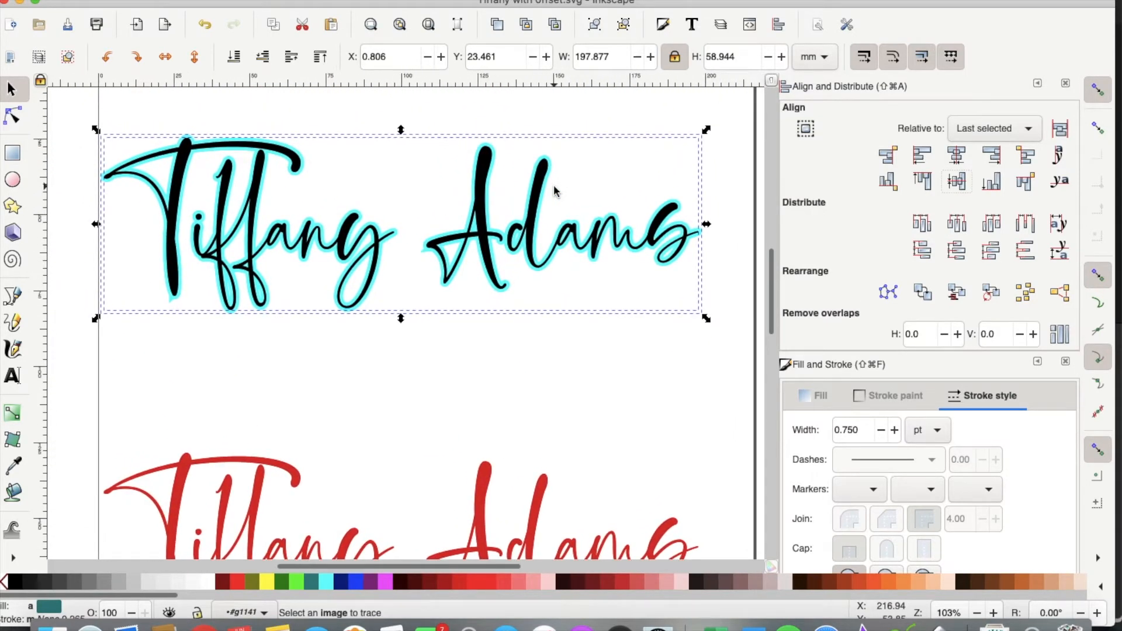
key("minus")
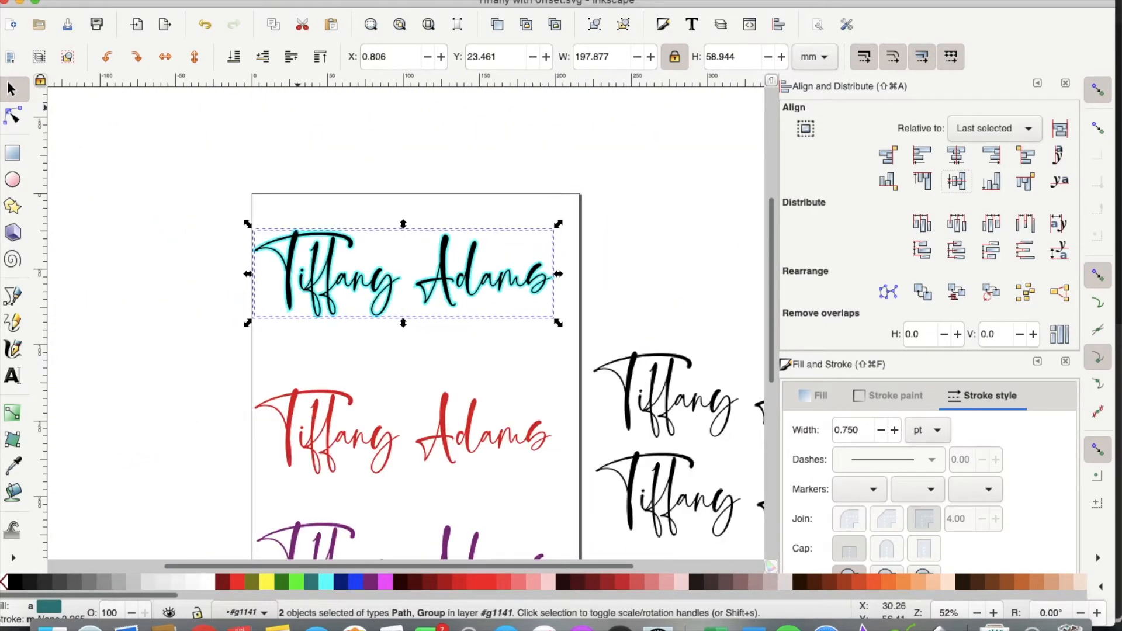
Step: Group the black name with its cyan outset and move the pair off-page, upper left
left_click(263, 1)
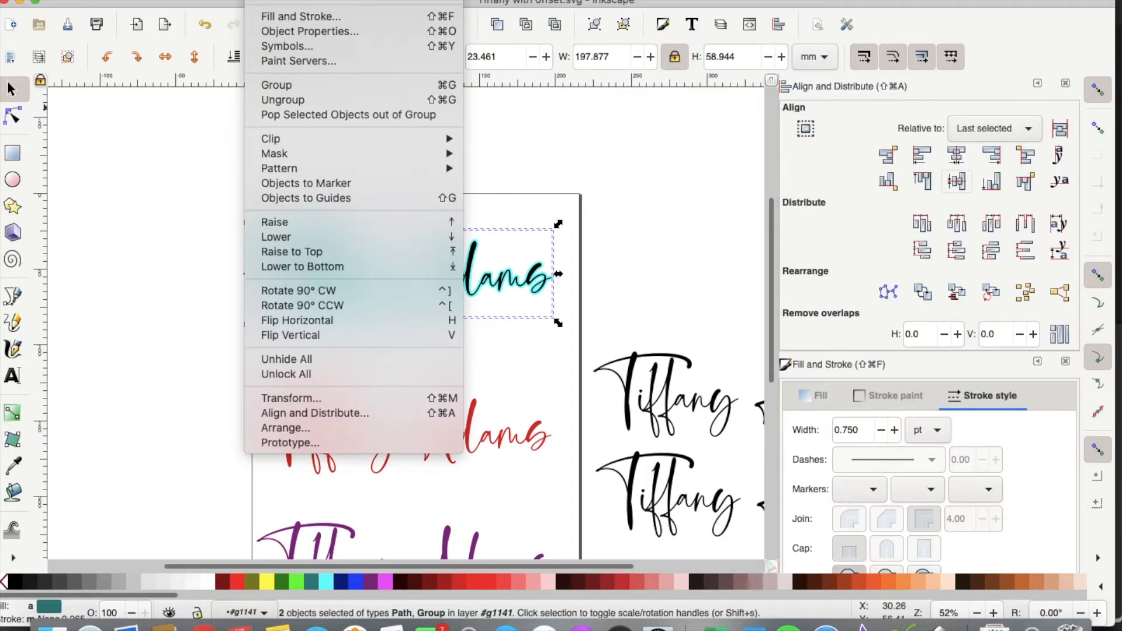
left_click(281, 86)
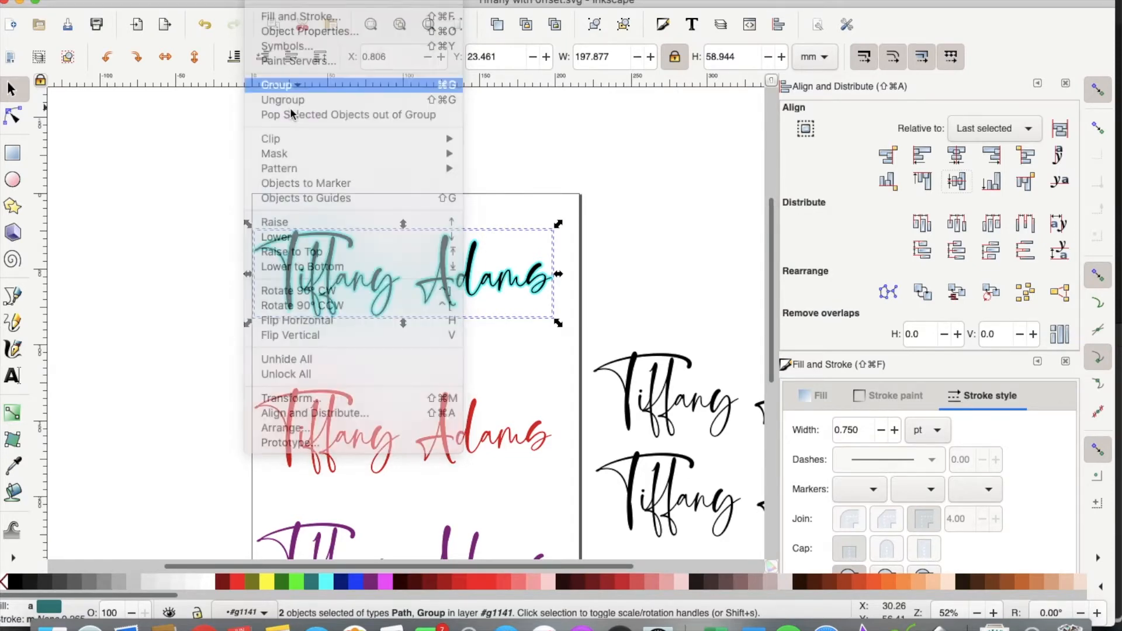
left_click_drag(374, 283, 138, 159)
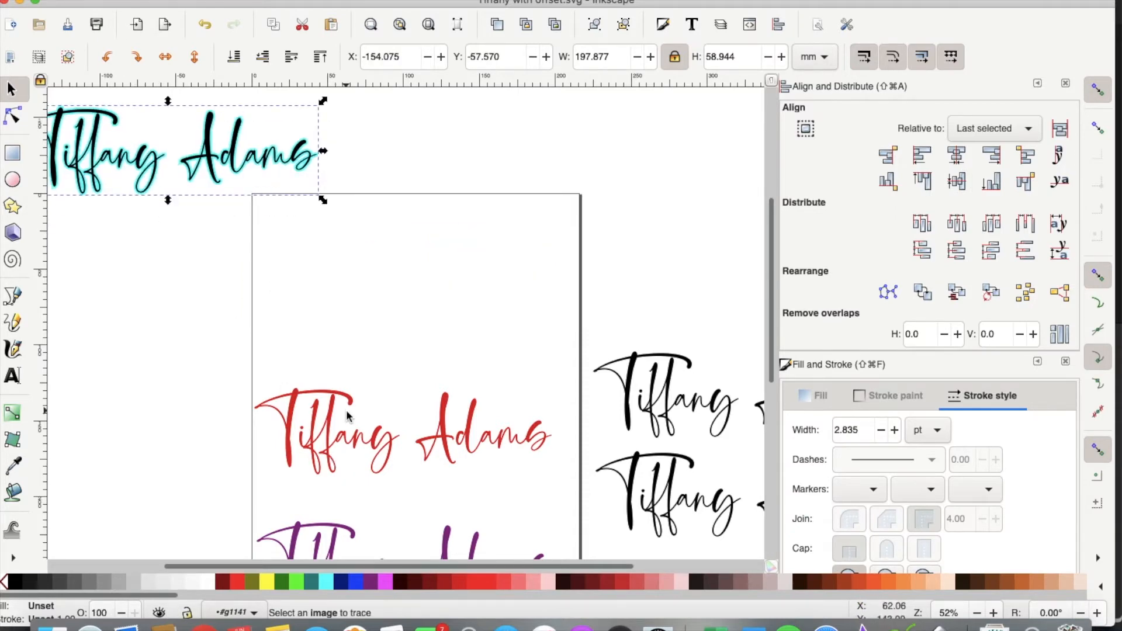
scroll(347, 415, "down", 3)
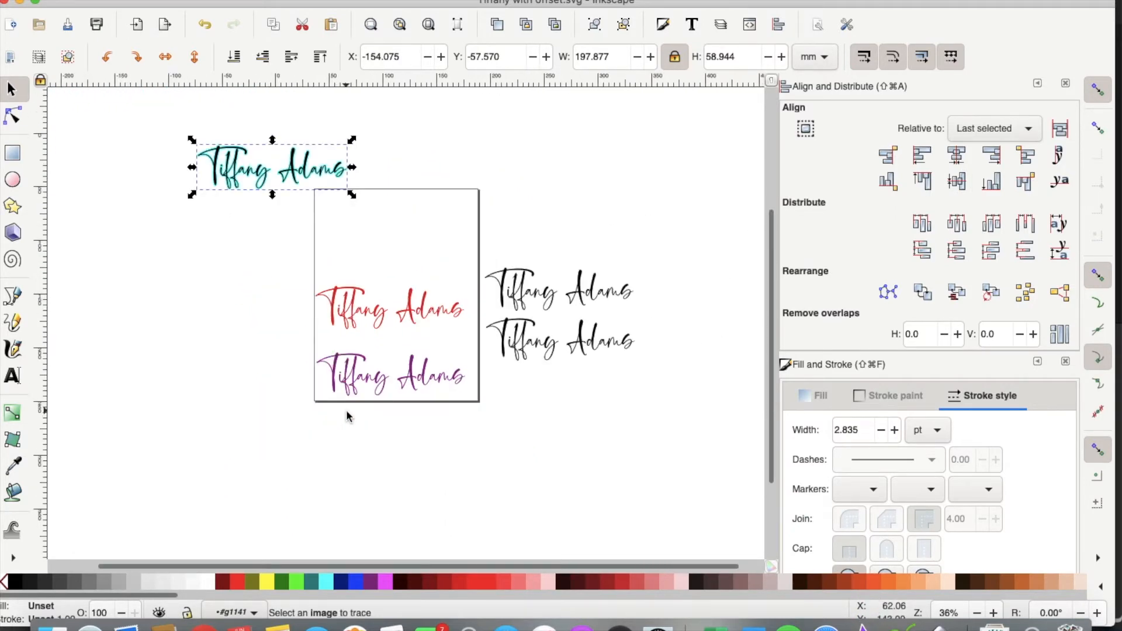
scroll(347, 415, "up", 3)
scroll(347, 416, "down", 2)
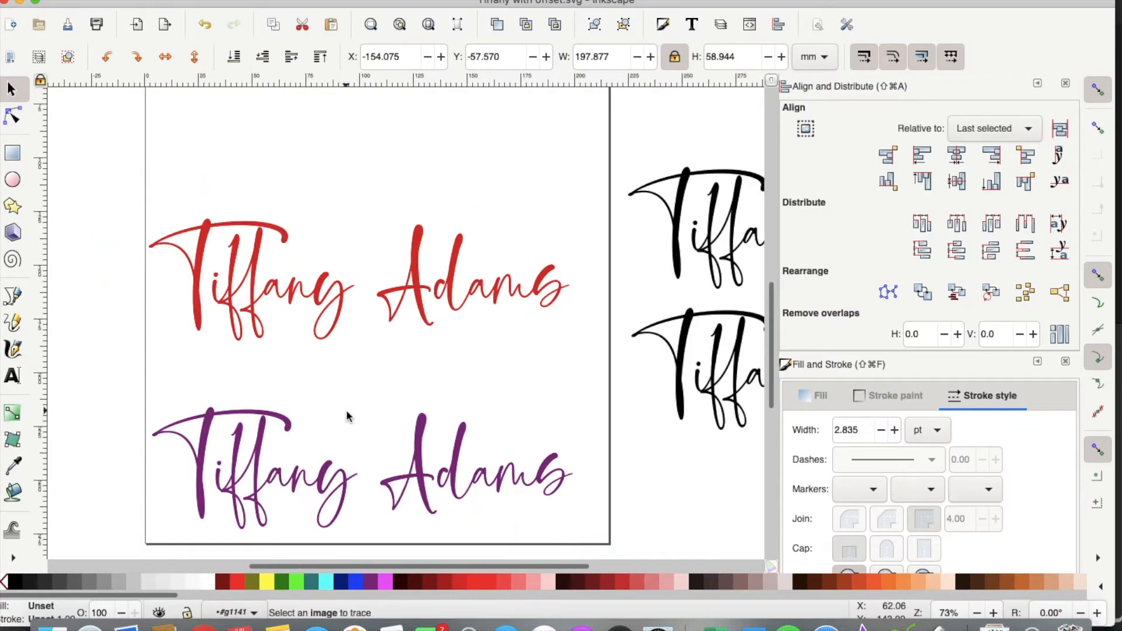
Step: Ungroup the red name and merge its letters into one shape
scroll(311, 368, "down", 2)
left_click(318, 302)
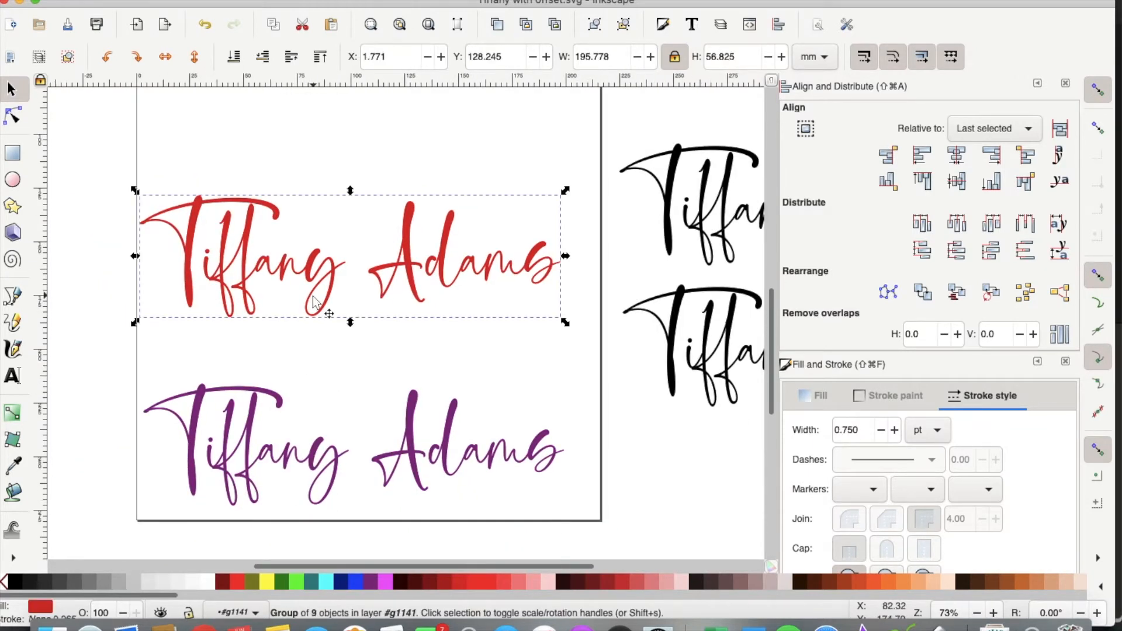
left_click(305, 0)
left_click(485, 139)
left_click(283, 252)
left_click(260, 1)
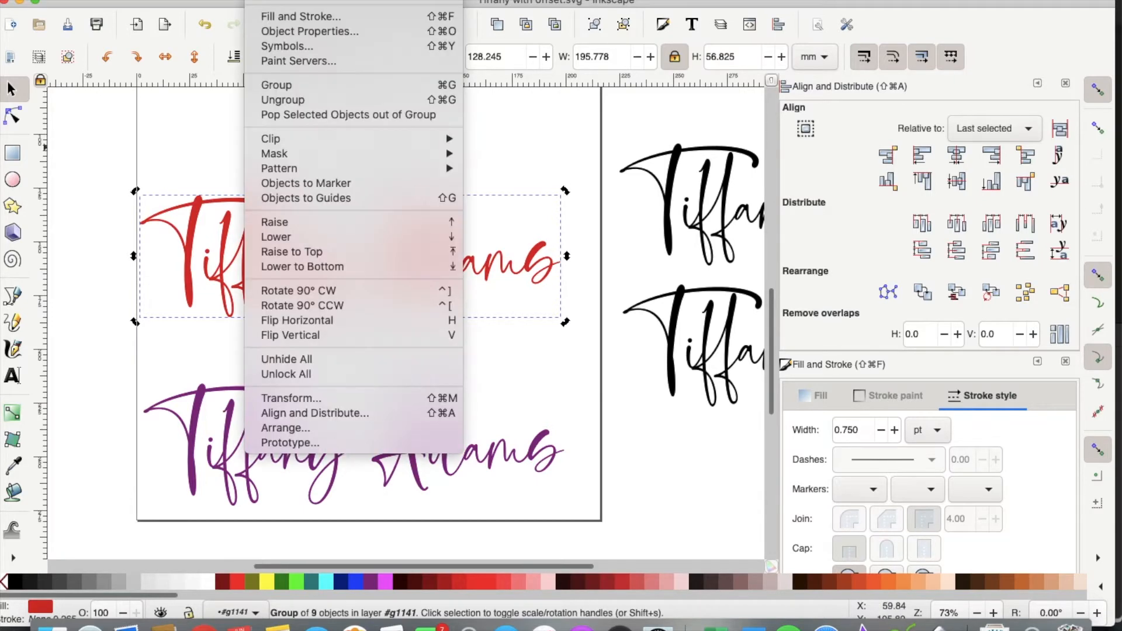
left_click(282, 100)
left_click(305, 1)
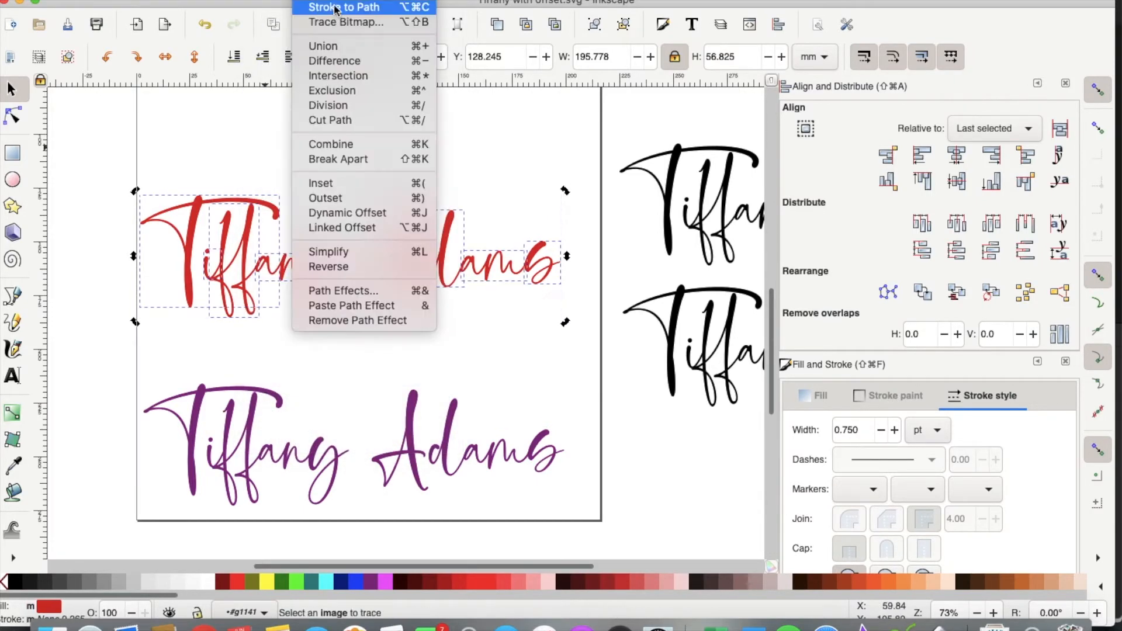
left_click(345, 47)
Step: Add a dynamic offset to the merged red name
left_click(305, 0)
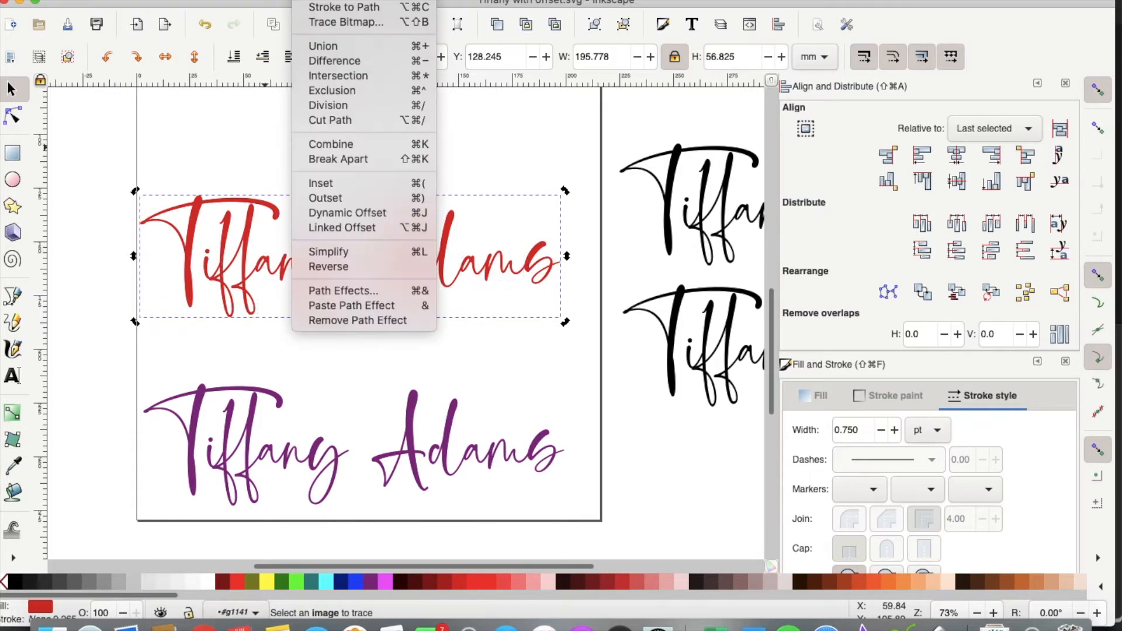
left_click(353, 214)
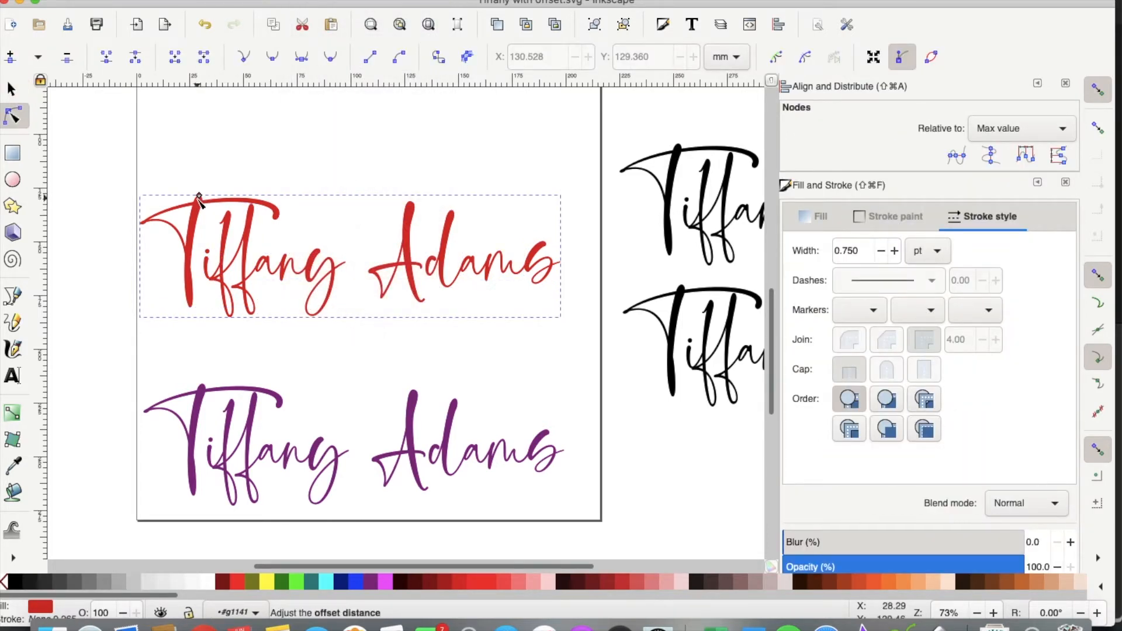
key("plus")
key("plus")
scroll(199, 201, "left", 10)
scroll(199, 202, "up", 4)
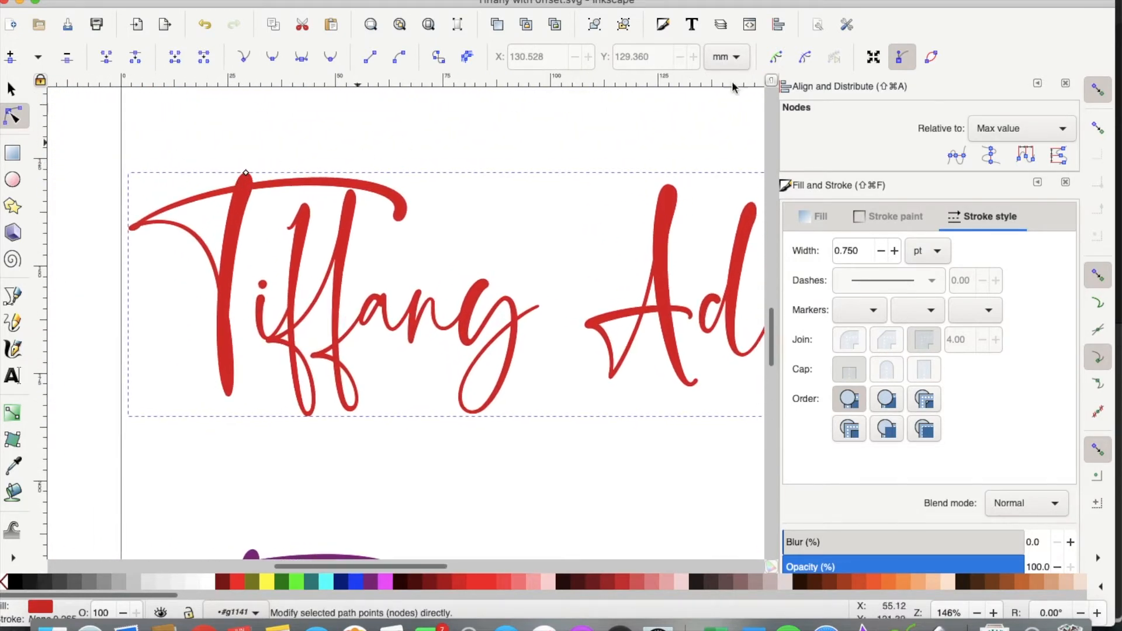
Step: Turn off snapping and drag the offset handle up to thicken the red letters
left_click(1098, 93)
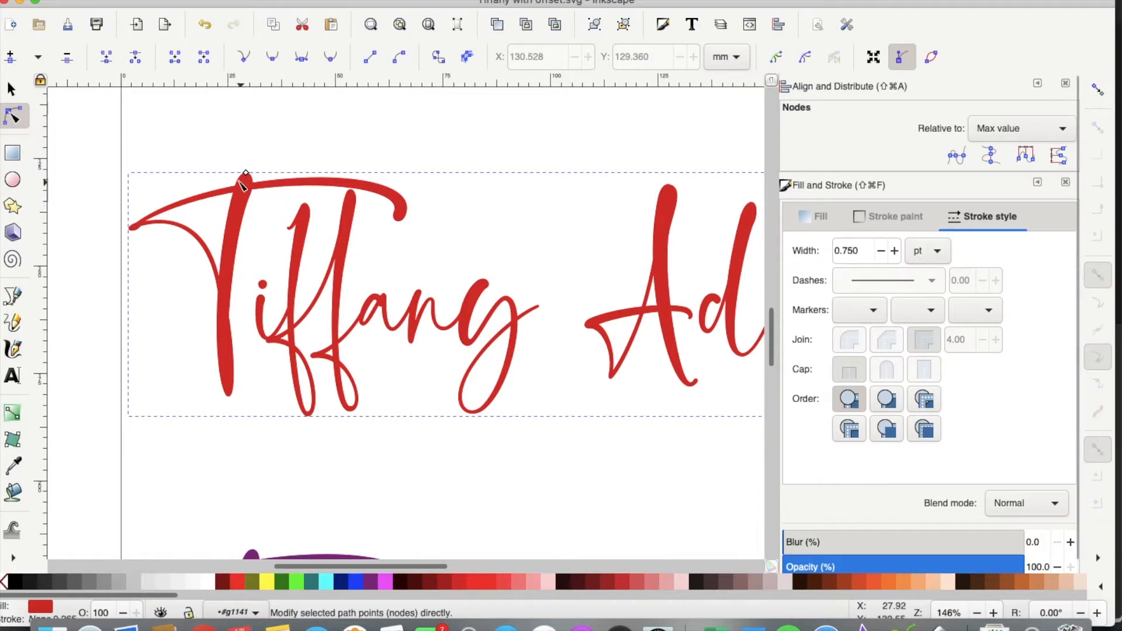
scroll(244, 182, "up", 3, "ctrl")
scroll(204, 210, "up", 3, "ctrl")
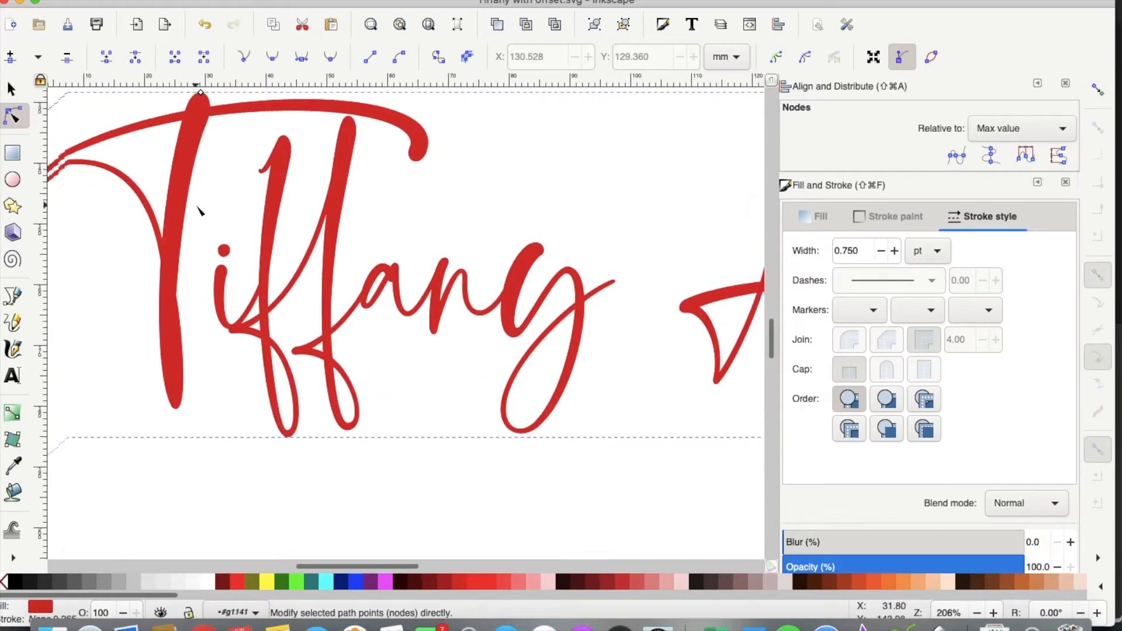
scroll(199, 211, "up", 1)
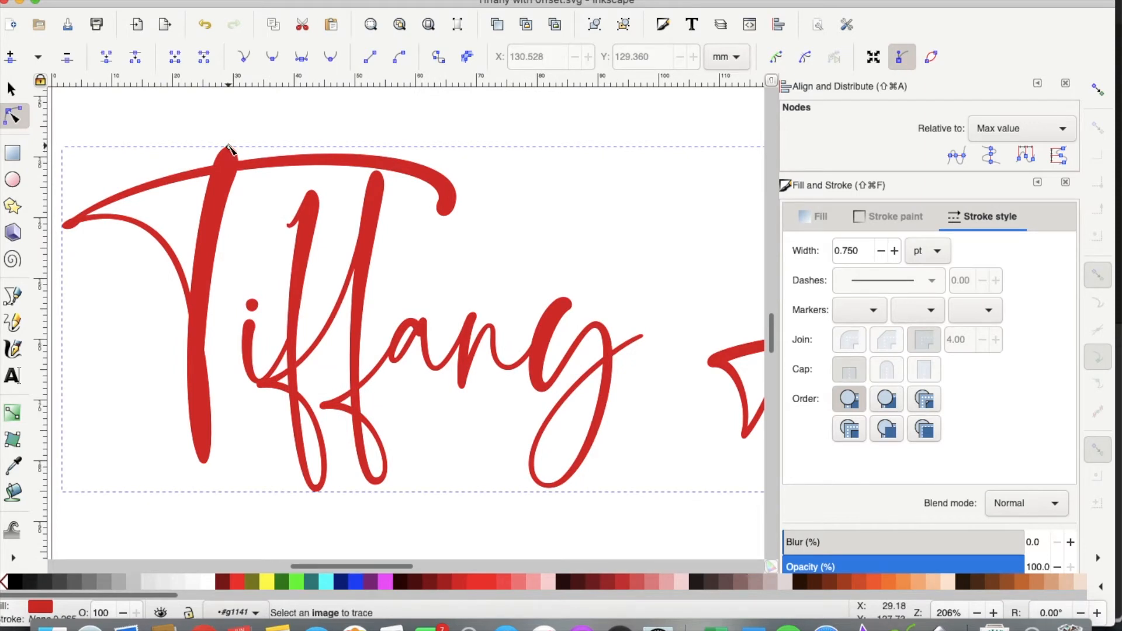
left_click_drag(230, 147, 230, 144)
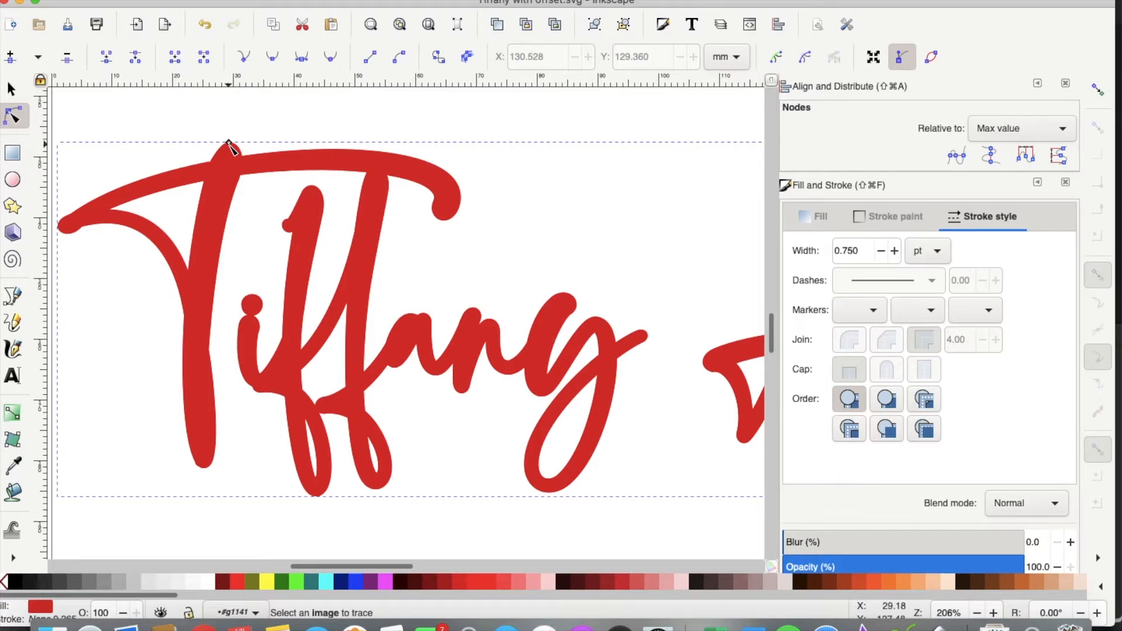
key("minus")
key("minus")
key("minus")
key("minus")
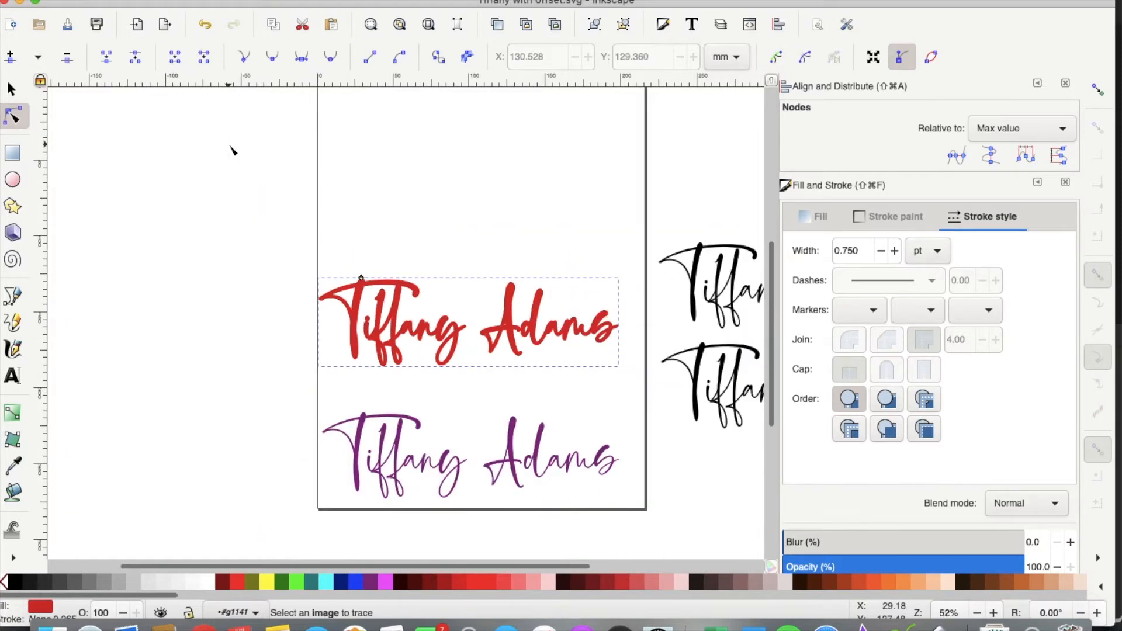
mouse_move(707, 266)
left_mouse_down()
mouse_move(458, 292)
mouse_move(699, 246)
left_mouse_up()
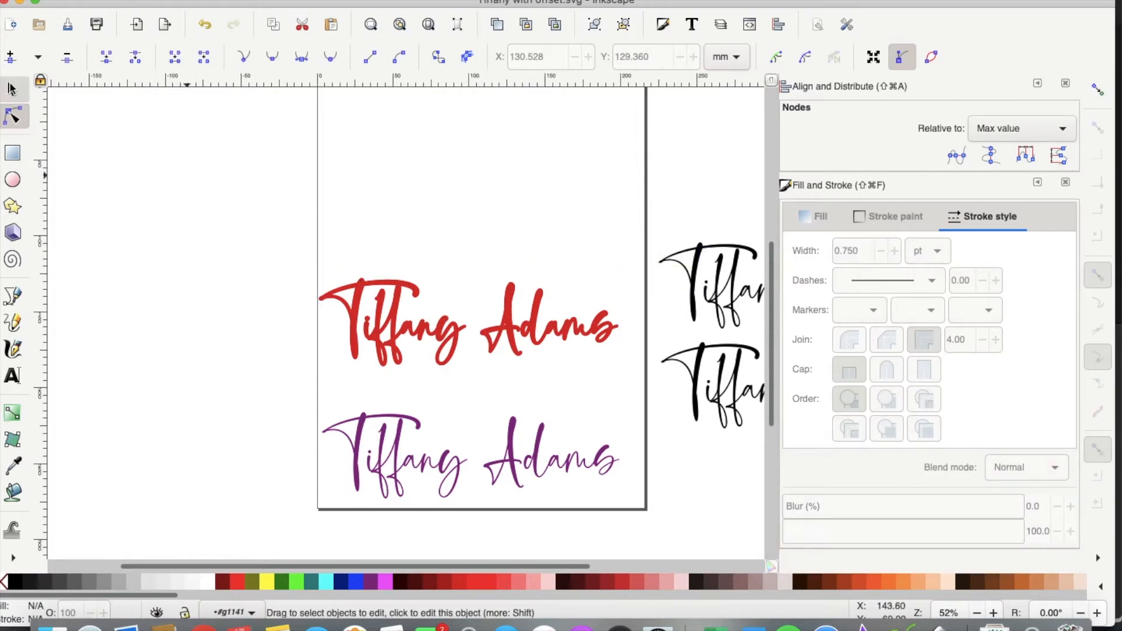
Step: Move the black lettering over the red offset and select both
left_click(11, 89)
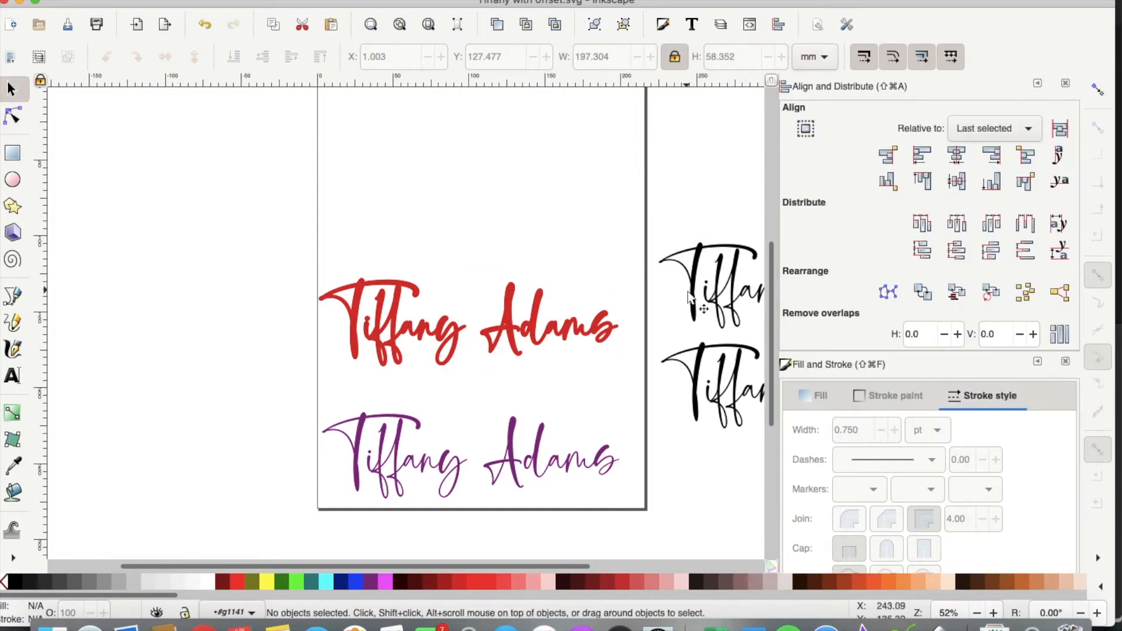
left_click_drag(694, 291, 350, 323)
left_click_drag(214, 230, 643, 370)
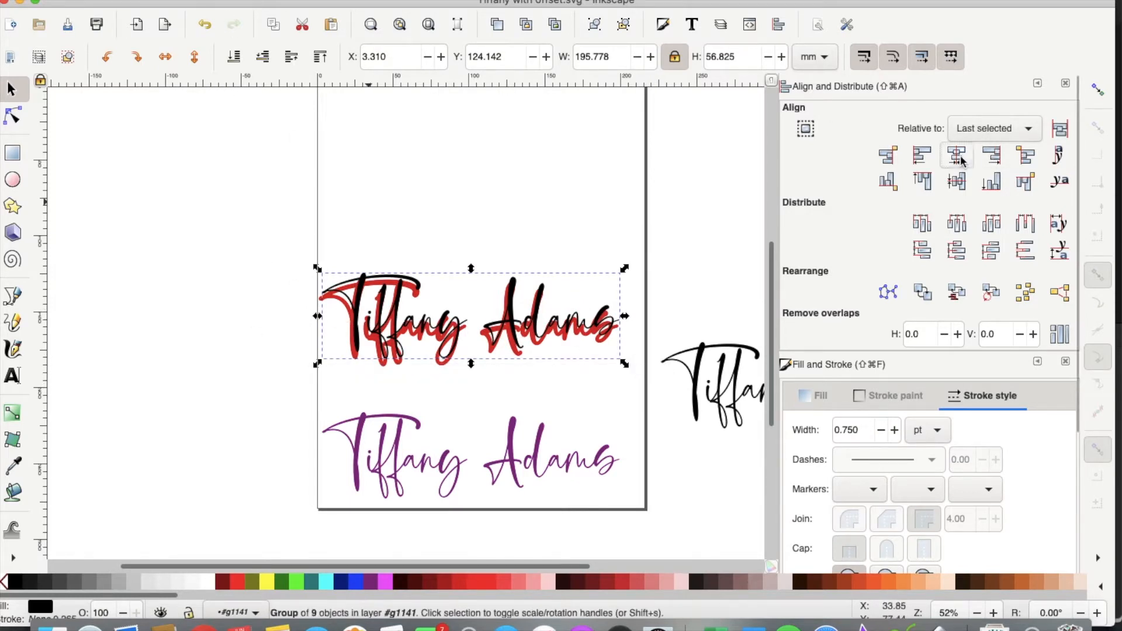
left_click(264, 236)
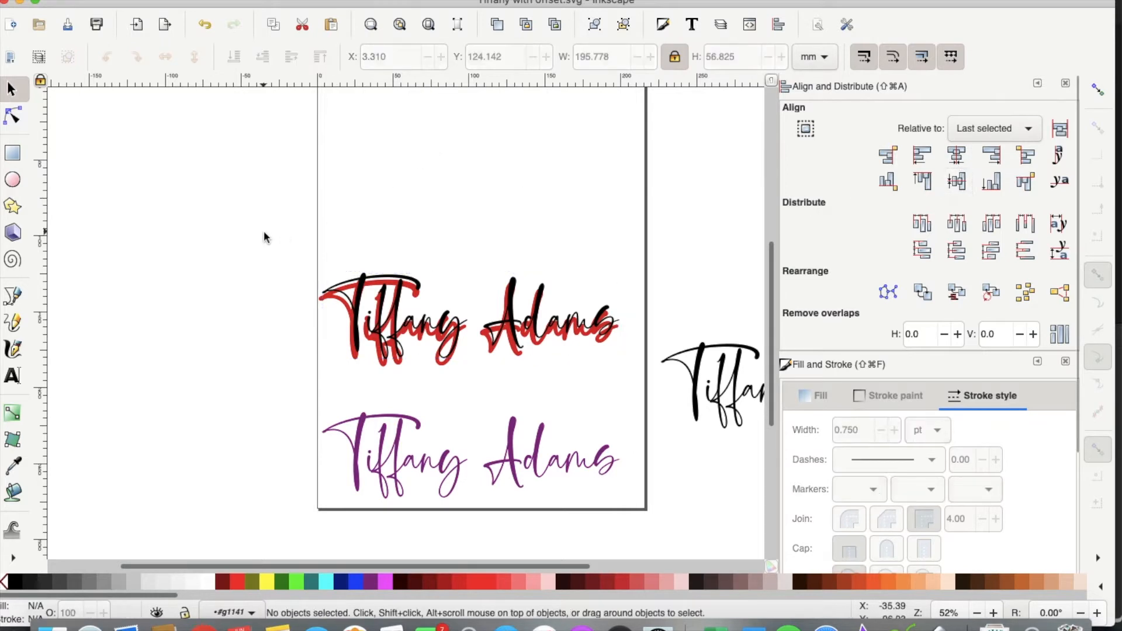
left_click_drag(200, 200, 601, 339)
left_click_drag(640, 380, 639, 380)
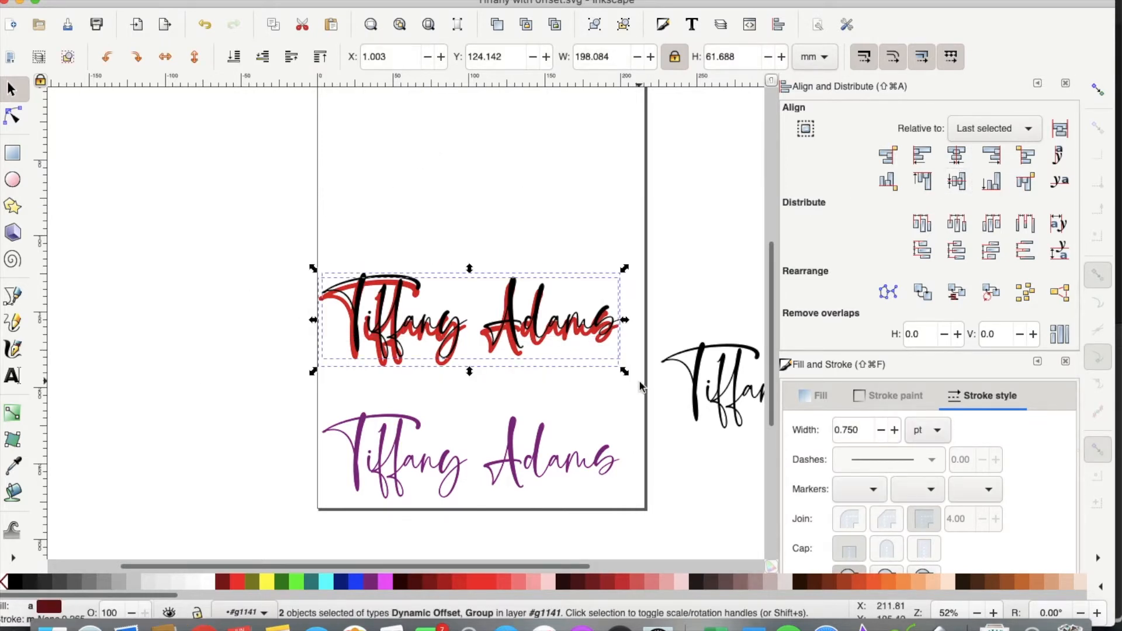
Step: Centre the red offset on the black lettering both ways and group them
left_click(957, 155)
left_click(957, 181)
key("plus")
key("plus")
key("plus")
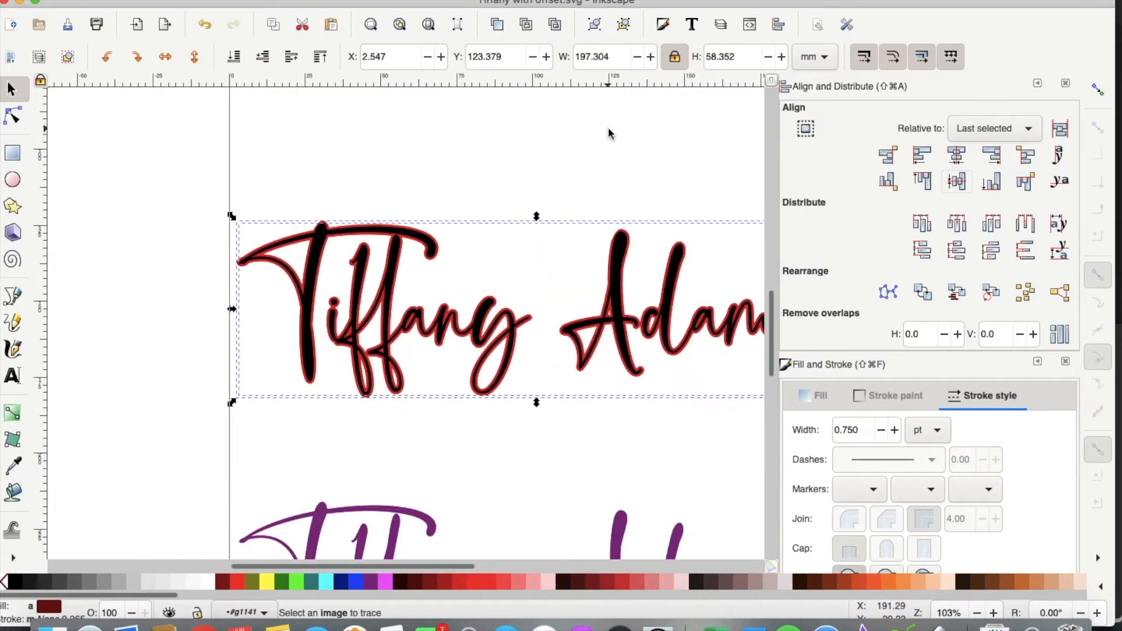
scroll(438, 253, "right", 5)
scroll(438, 259, "right", 3)
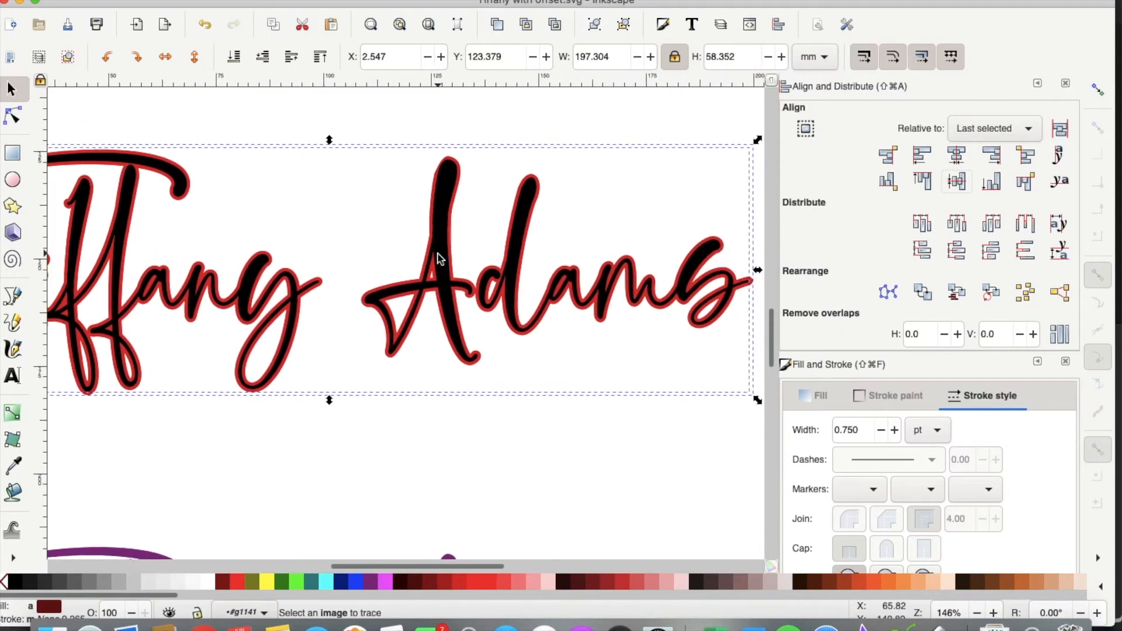
scroll(437, 259, "left", 8)
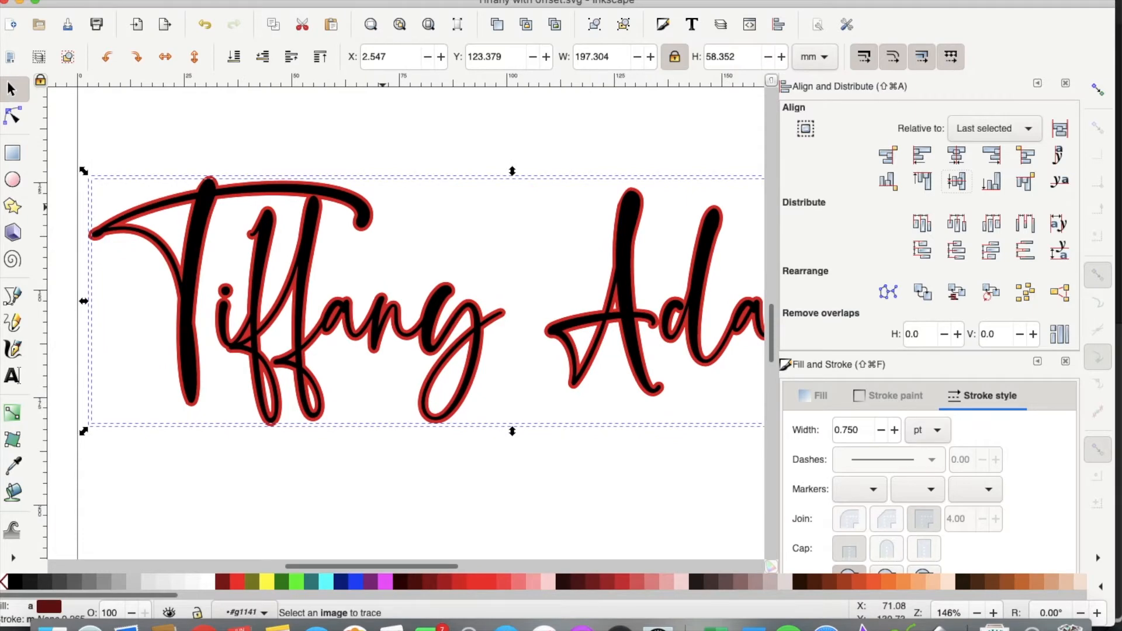
left_click(289, 87)
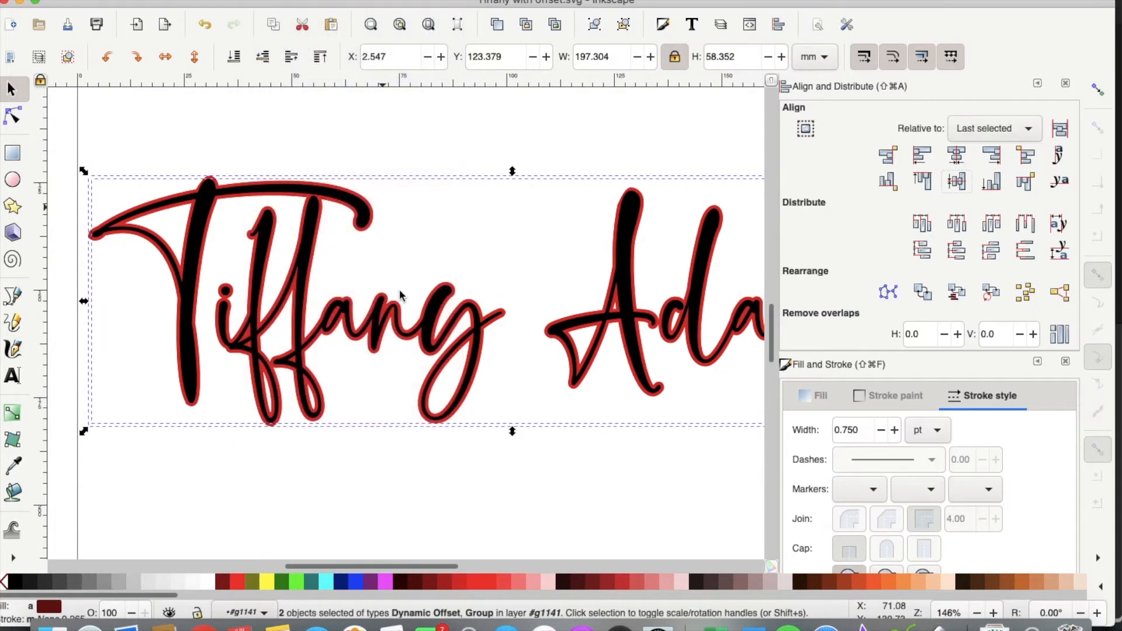
left_click(355, 313)
key("5")
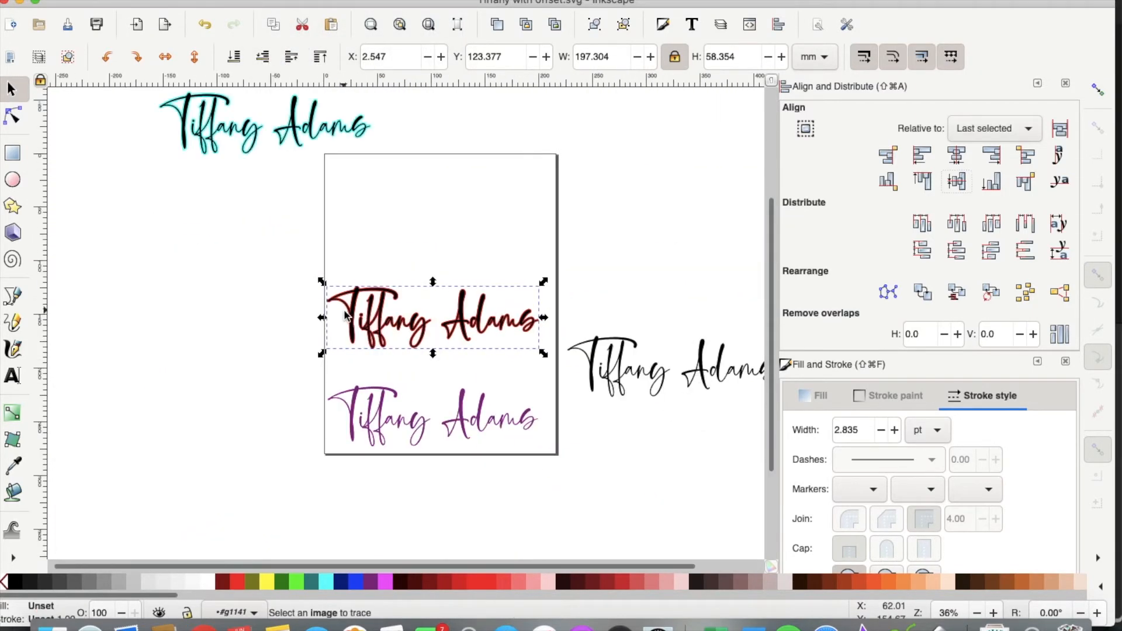
left_click_drag(369, 339, 129, 227)
left_click_drag(406, 412, 403, 307)
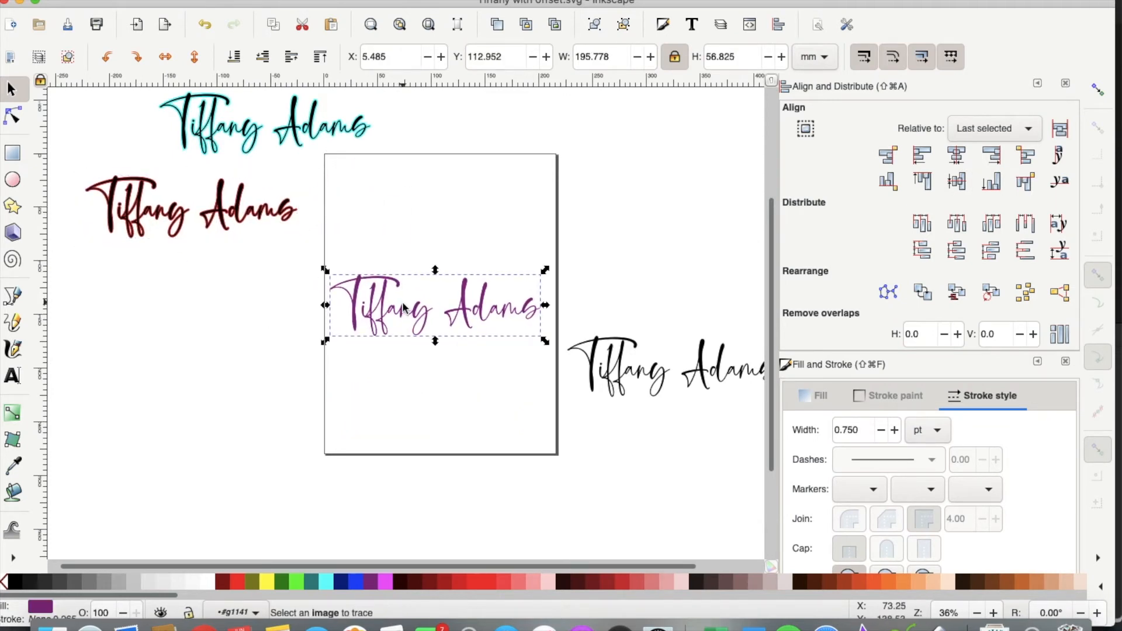
scroll(403, 307, "up", 2)
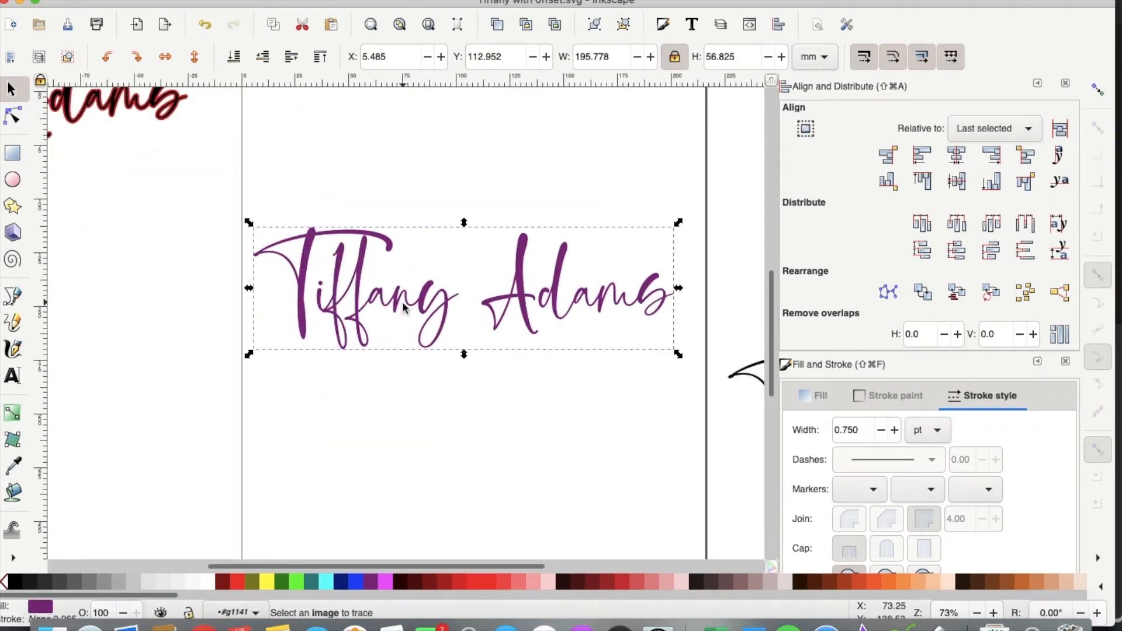
scroll(403, 307, "right", 4)
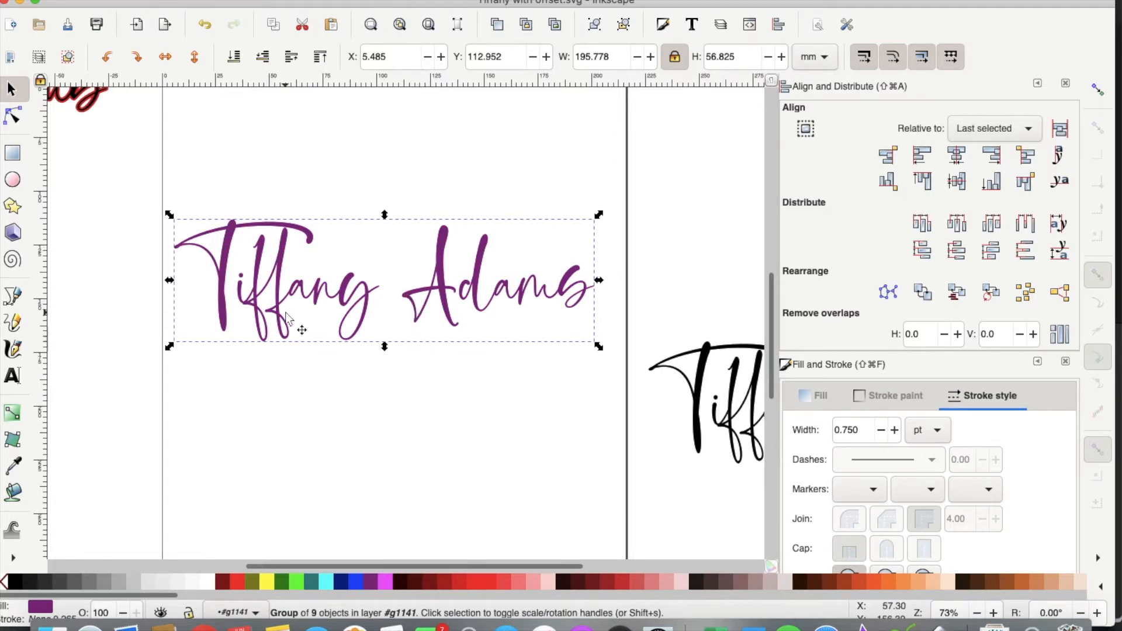
scroll(292, 320, "up", 5)
scroll(292, 321, "left", 8)
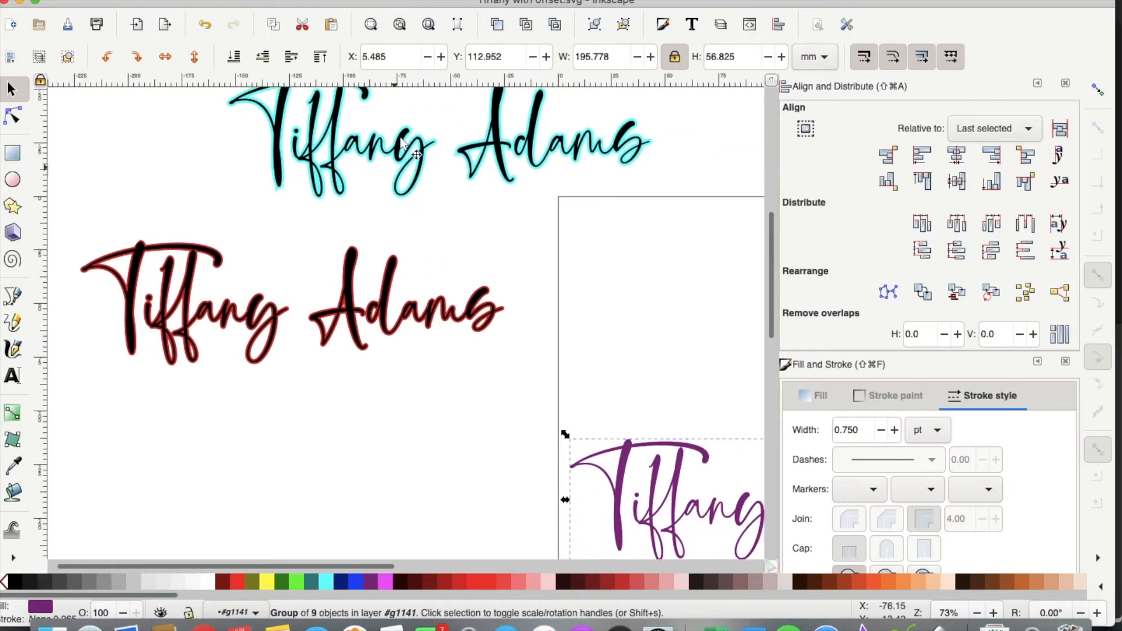
scroll(371, 446, "right", 12)
scroll(370, 446, "down", 3)
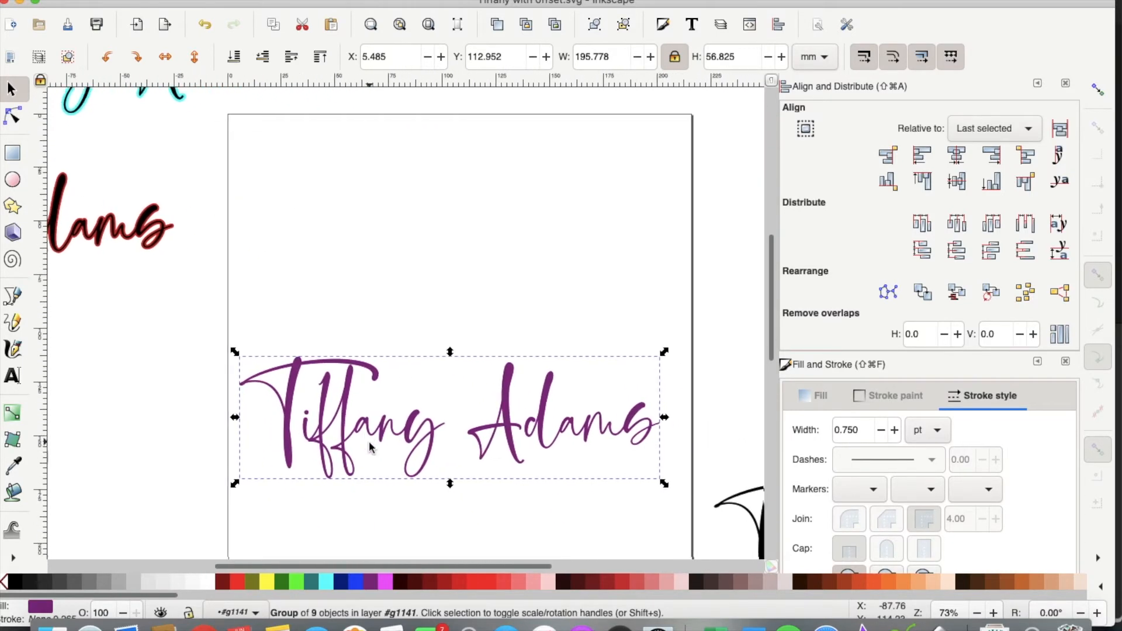
scroll(371, 448, "down", 5)
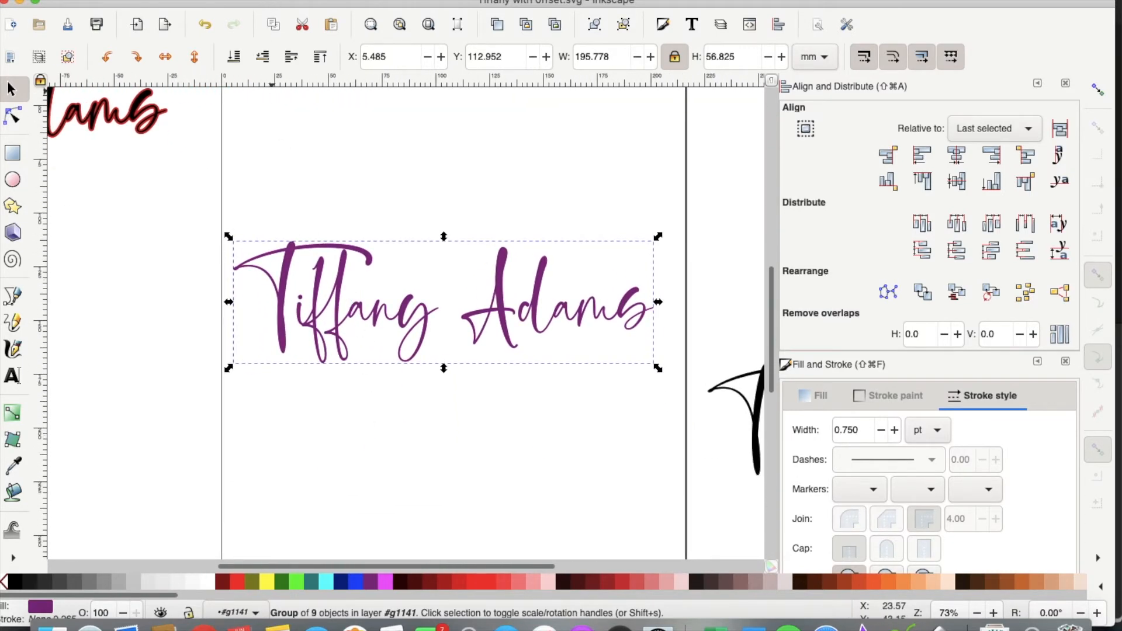
Step: Ungroup the purple lettering and union its letters into a single path
left_click(266, 2)
left_click(273, 101)
left_click(307, 2)
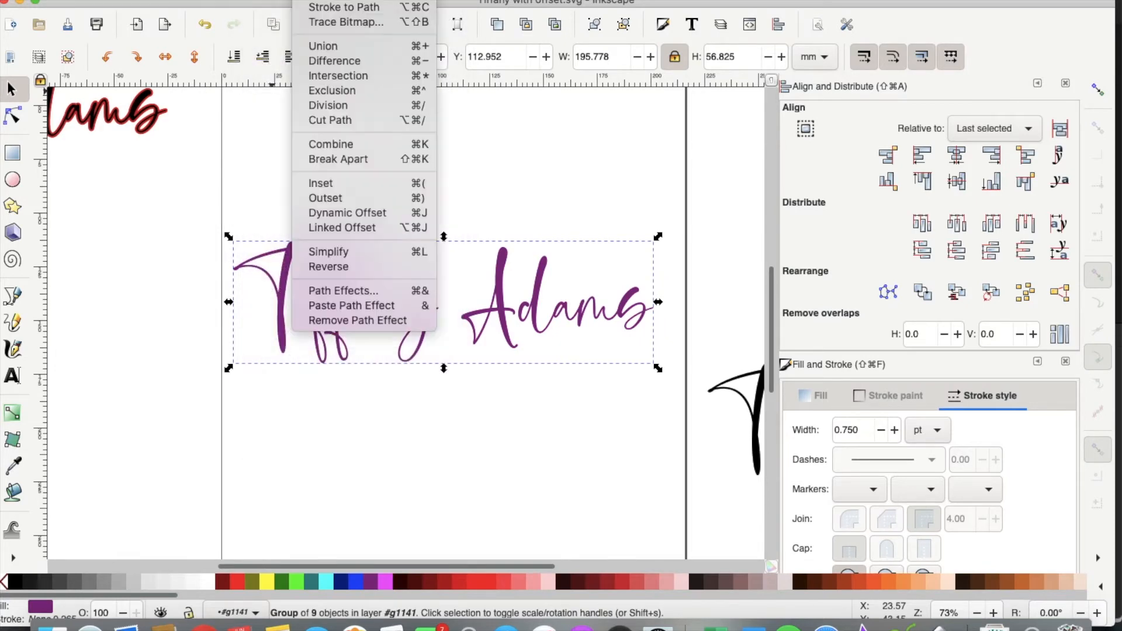
left_click(323, 46)
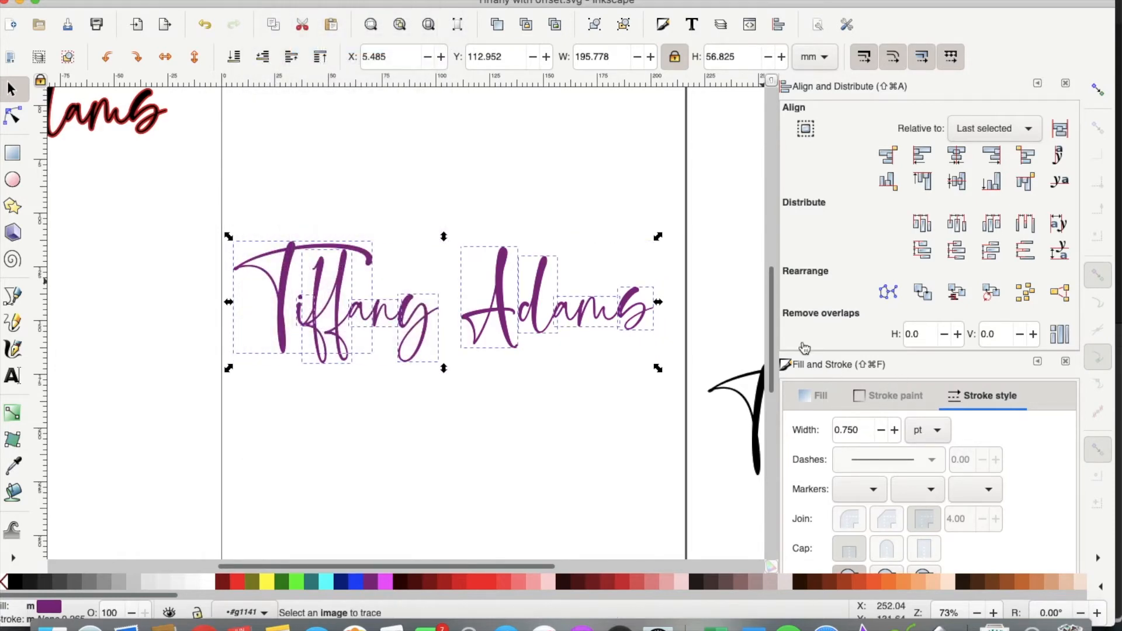
left_click(266, 1)
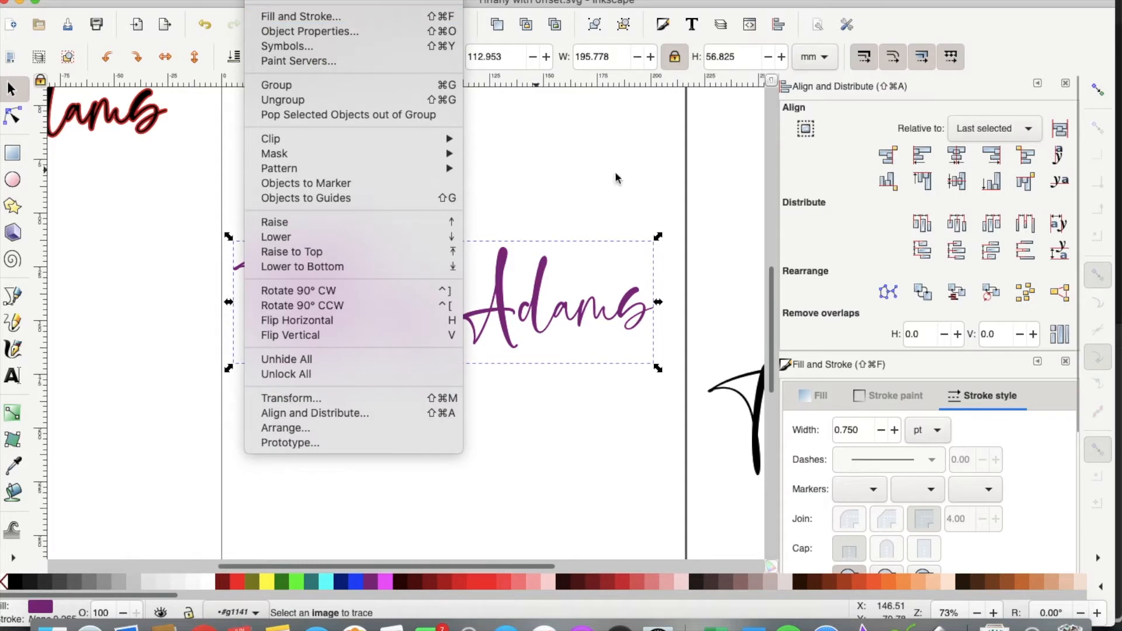
left_click(639, 157)
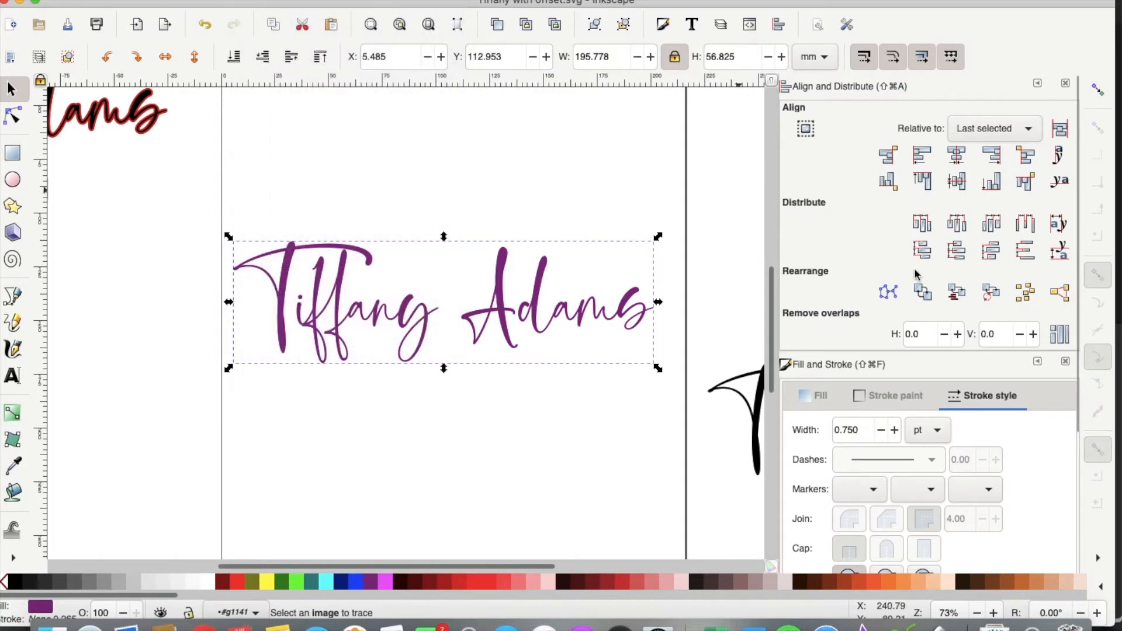
scroll(905, 270, "down", 5)
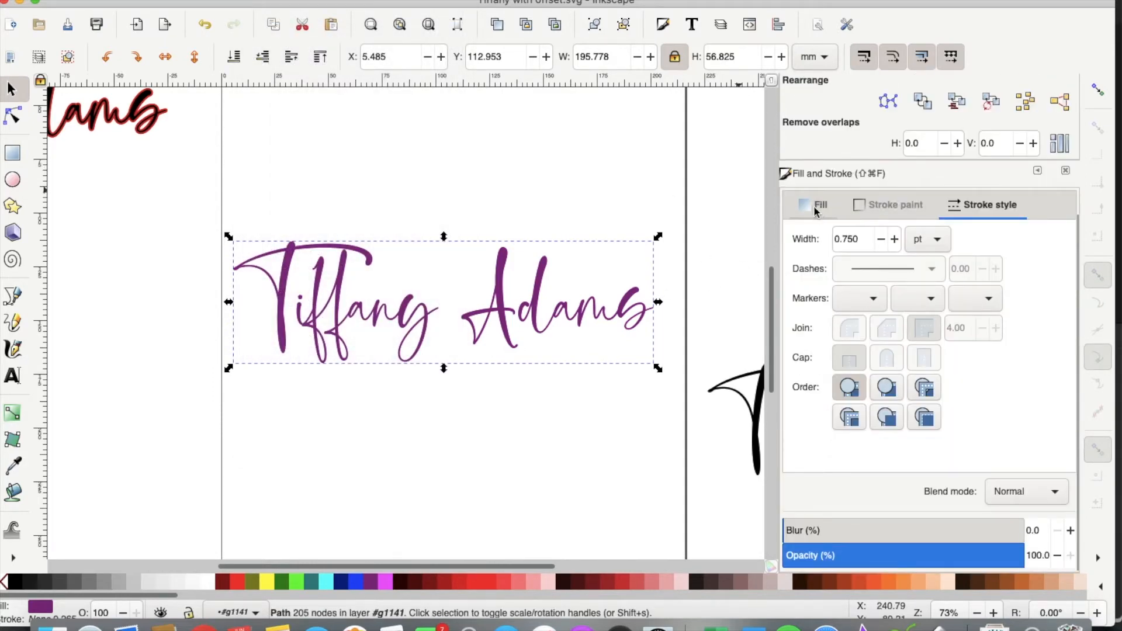
Step: Give the purple lettering a solid blue (0000d1ff) stroke 5 pt wide
left_click(879, 209)
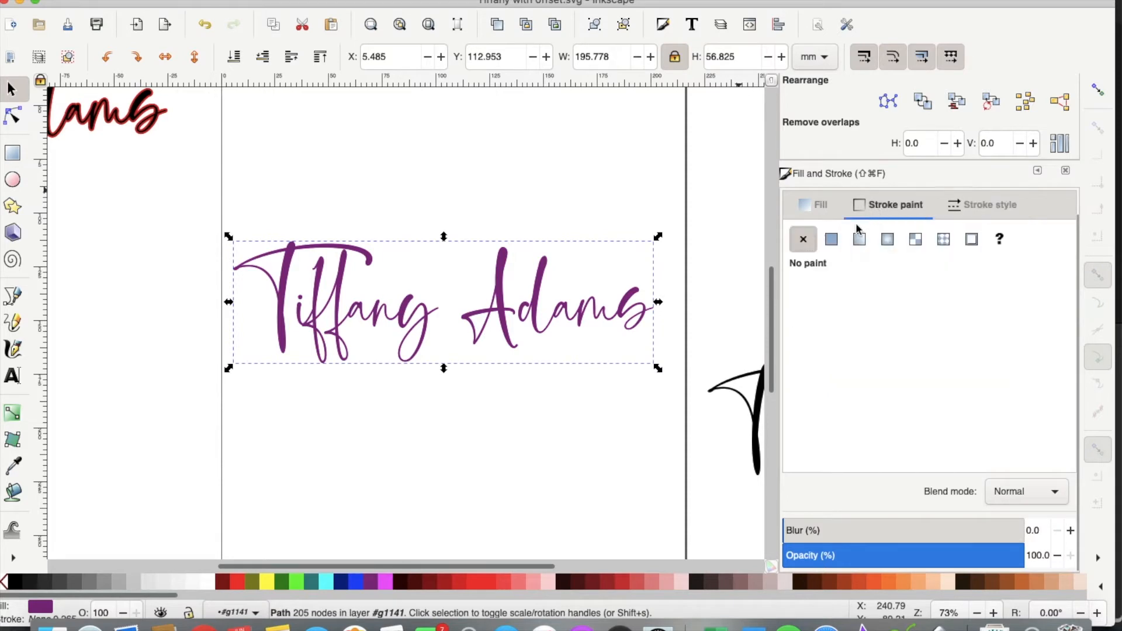
left_click(831, 241)
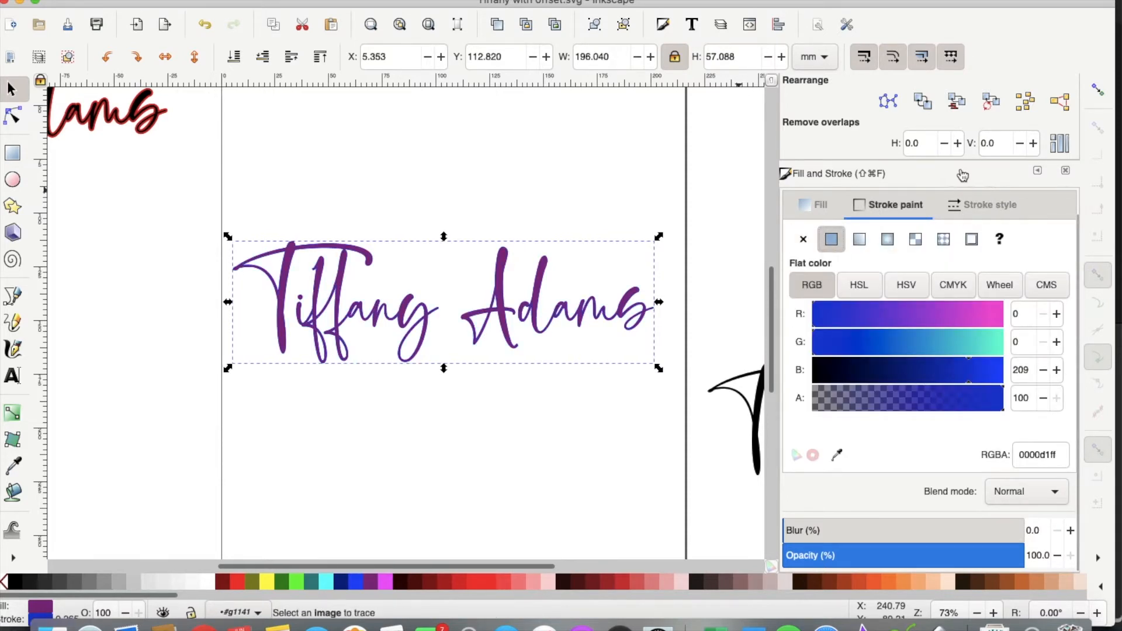
left_click(968, 206)
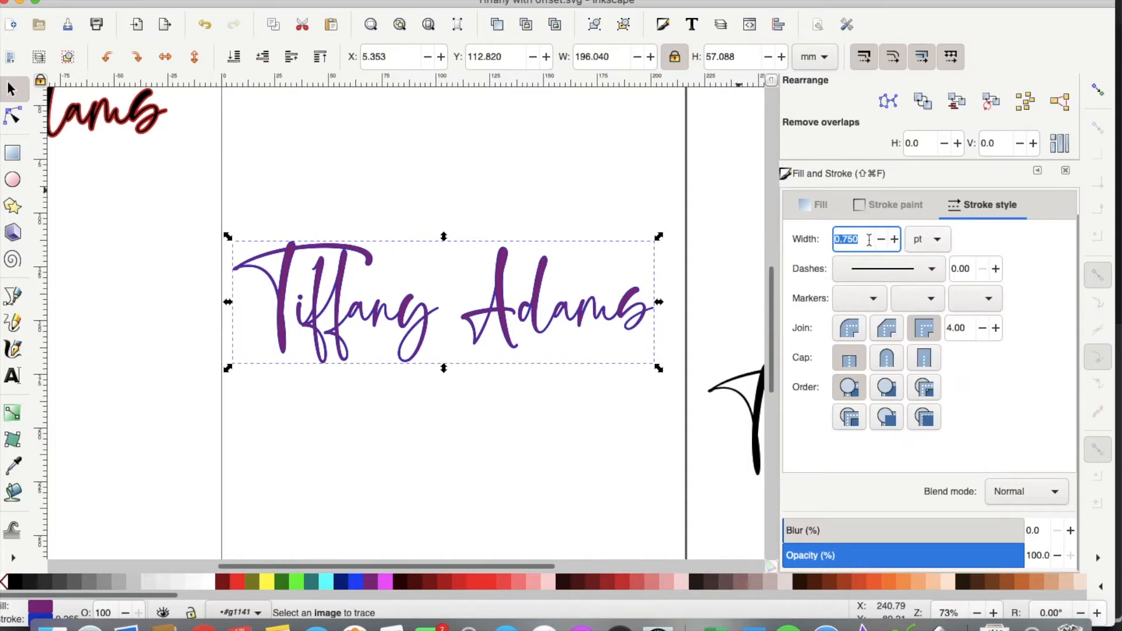
type("5")
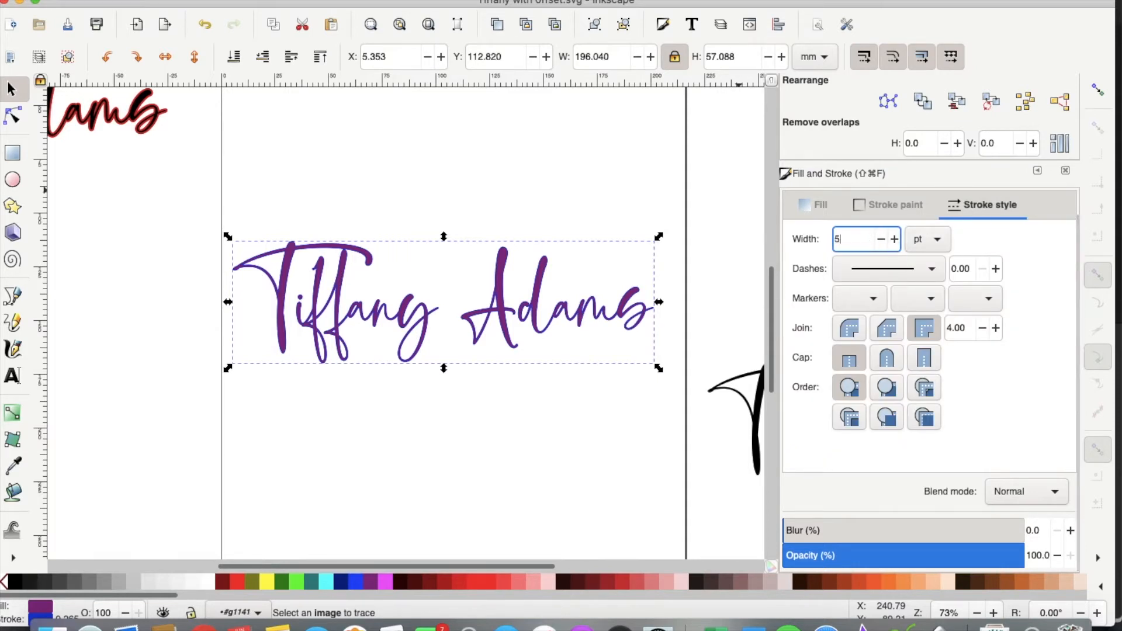
key("Return")
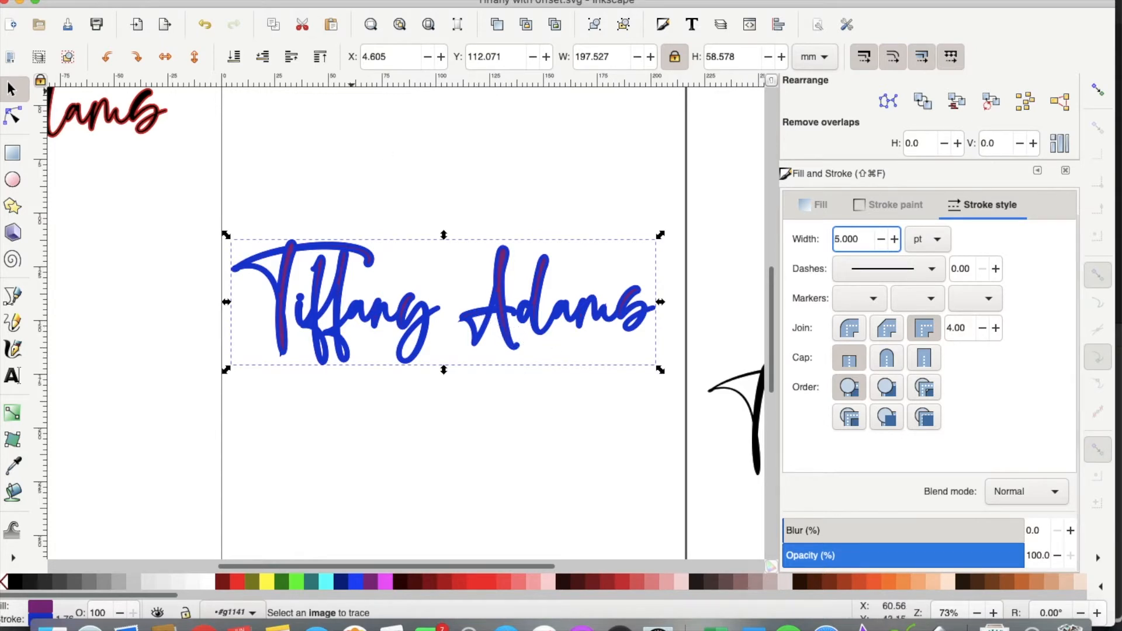
left_click(317, 1)
Step: Convert the thick stroke to a path and union the outline shapes
left_click(322, 8)
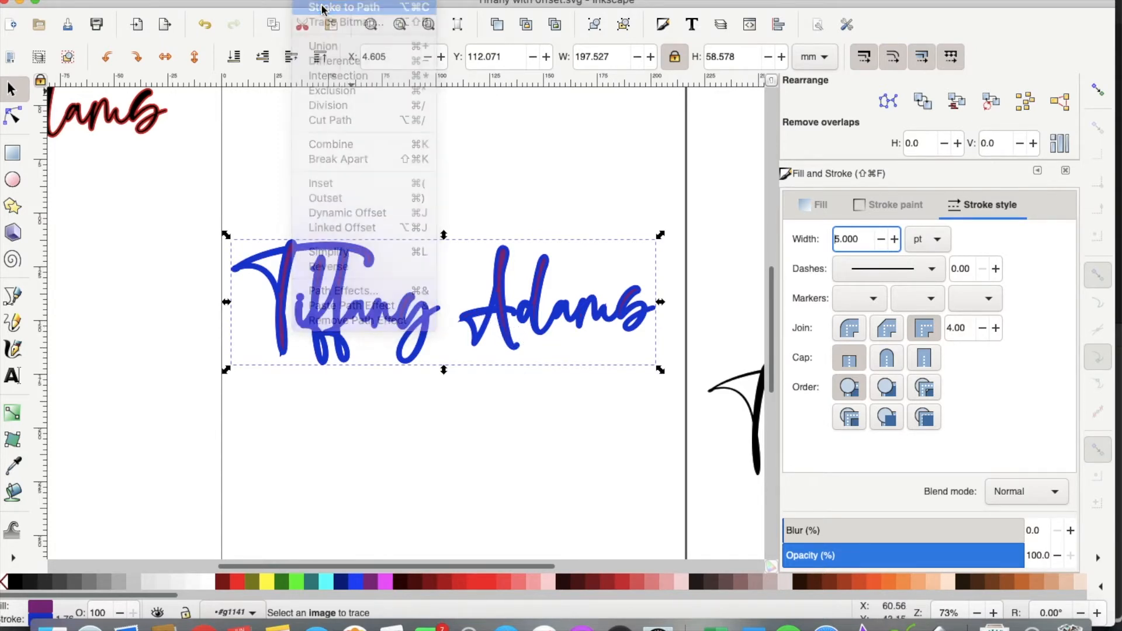
left_click(318, 2)
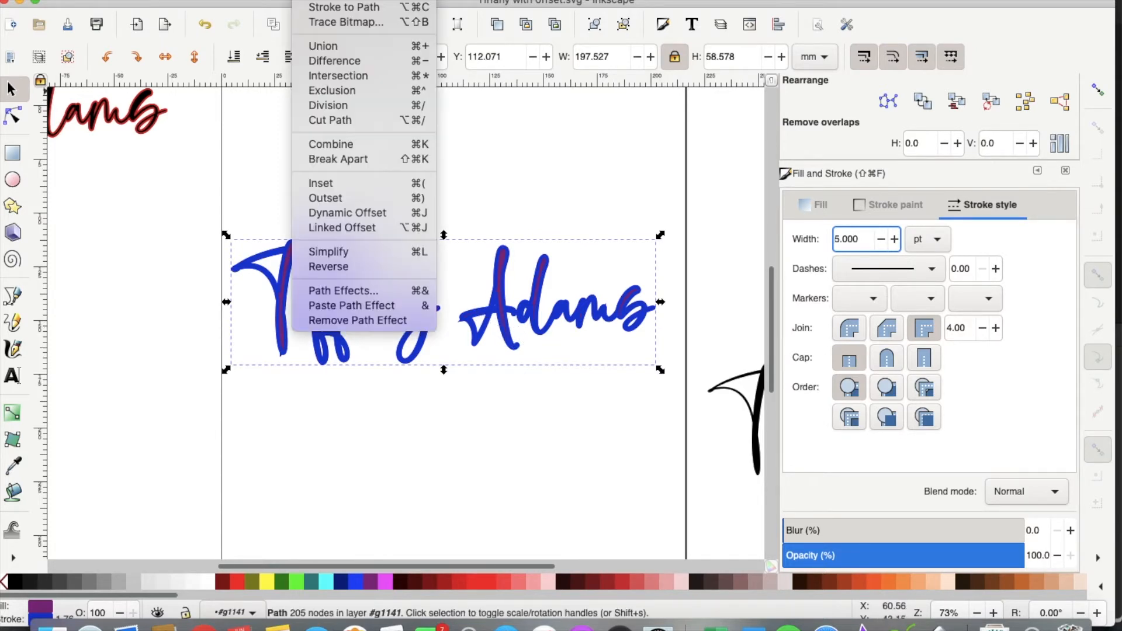
left_click(335, 48)
Step: Centre the black script over the blue outline on both axes
left_click_drag(757, 413, 320, 412)
left_click_drag(121, 219, 760, 429)
scroll(973, 99, "up", 5)
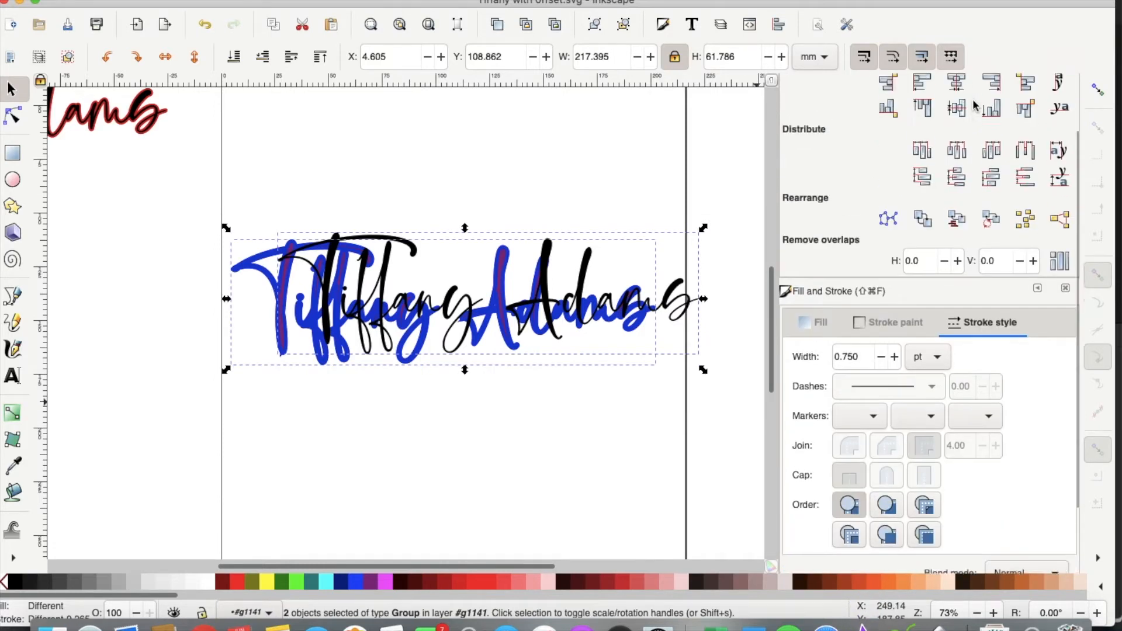
left_click(954, 121)
left_click(958, 154)
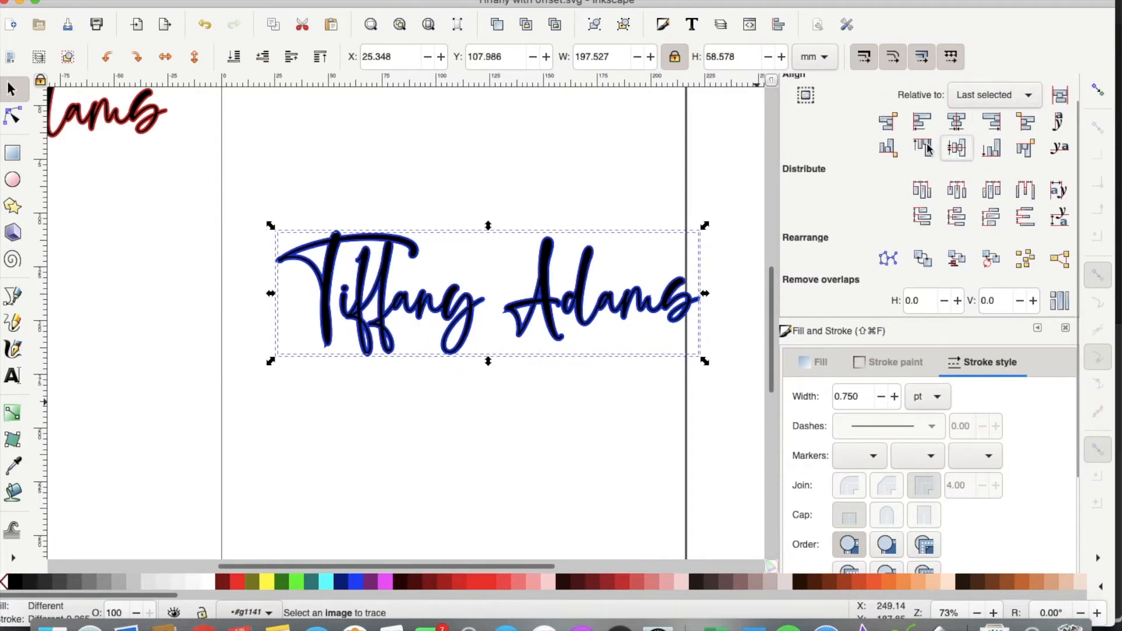
Step: Group the outline with the black text and begin Save As
left_click(222, 0)
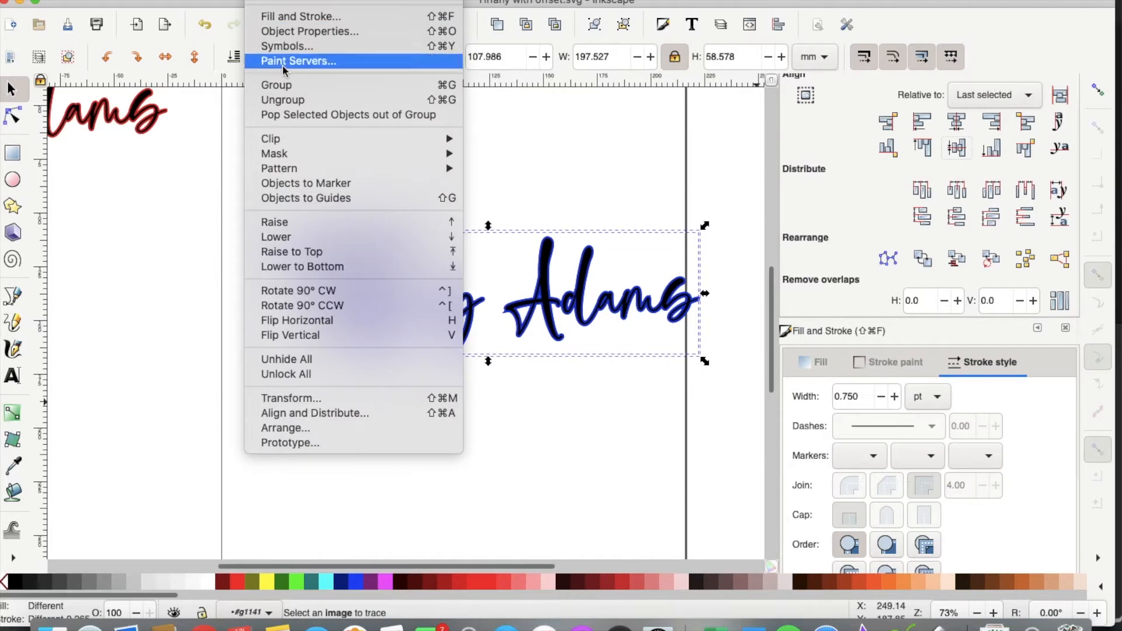
left_click(286, 85)
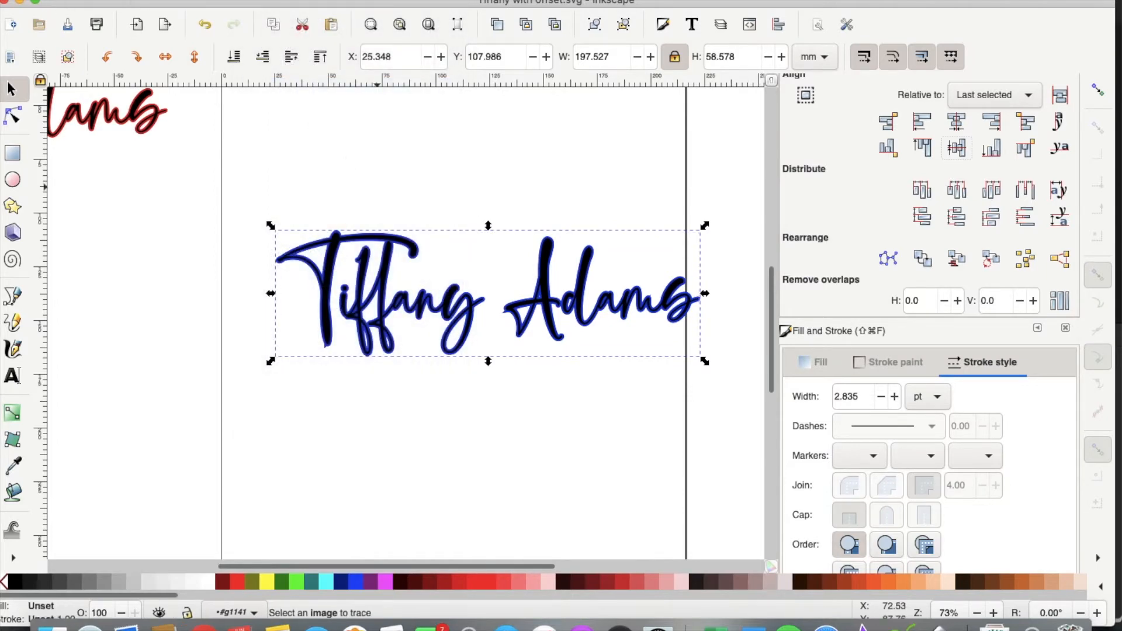
left_click(103, 0)
left_click(138, 80)
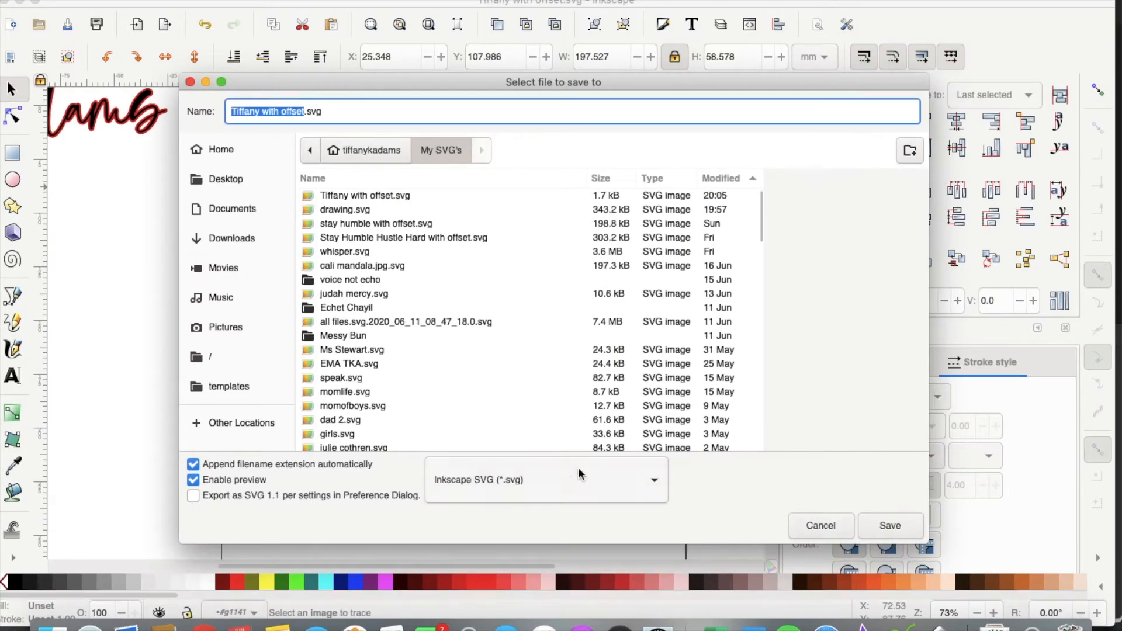
Step: Overwrite Tiffany with offset.svg with the grouped design, then switch to Cricut Design Space
left_click(889, 525)
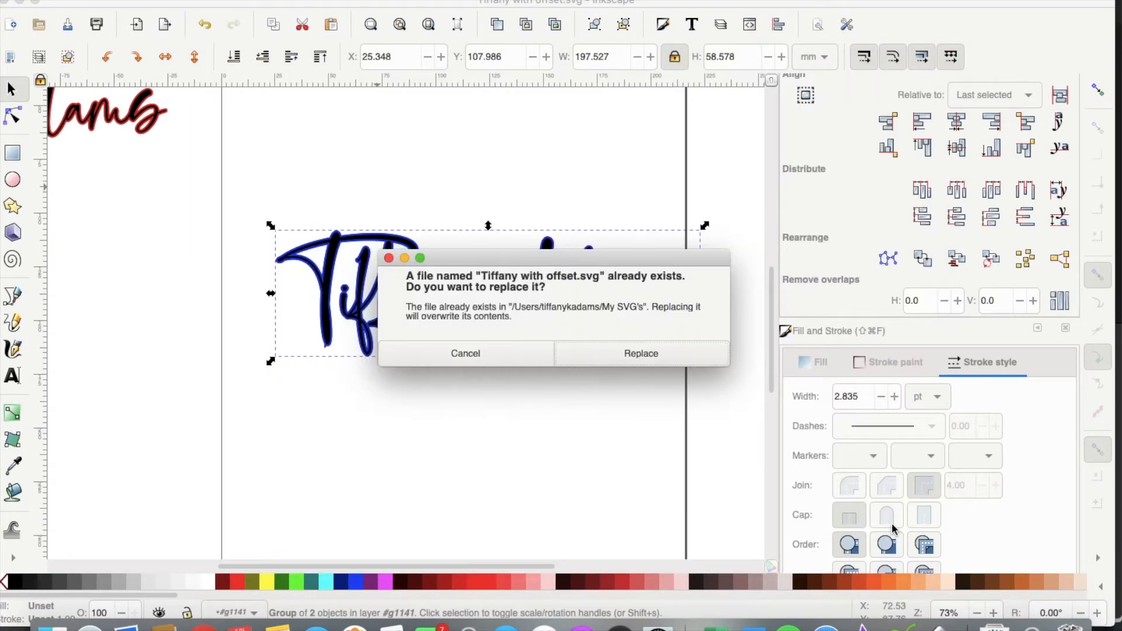
left_click(654, 358)
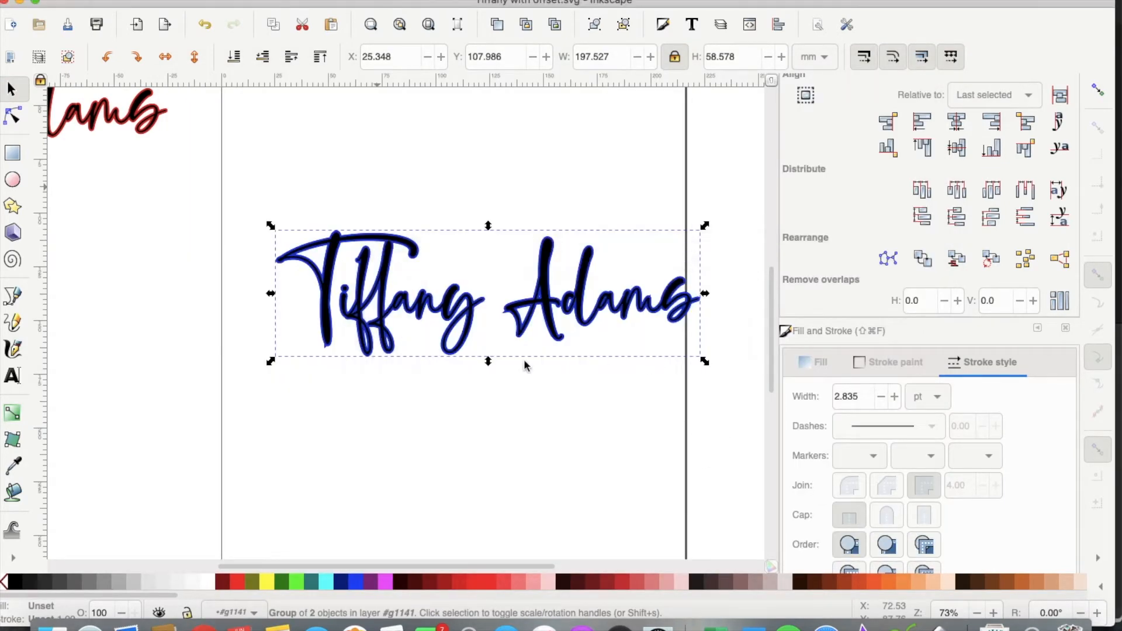
left_click(901, 624)
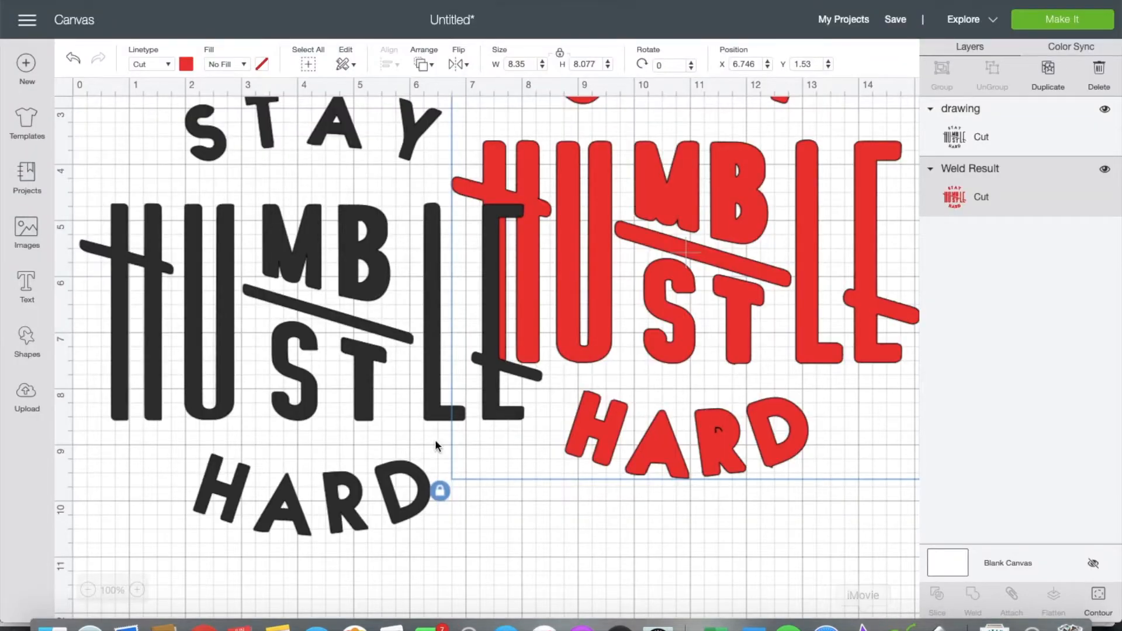
Step: Delete the red Weld Result and the remaining drawing layer to empty the canvas
left_click(1107, 74)
left_click(1047, 116)
left_click(1095, 69)
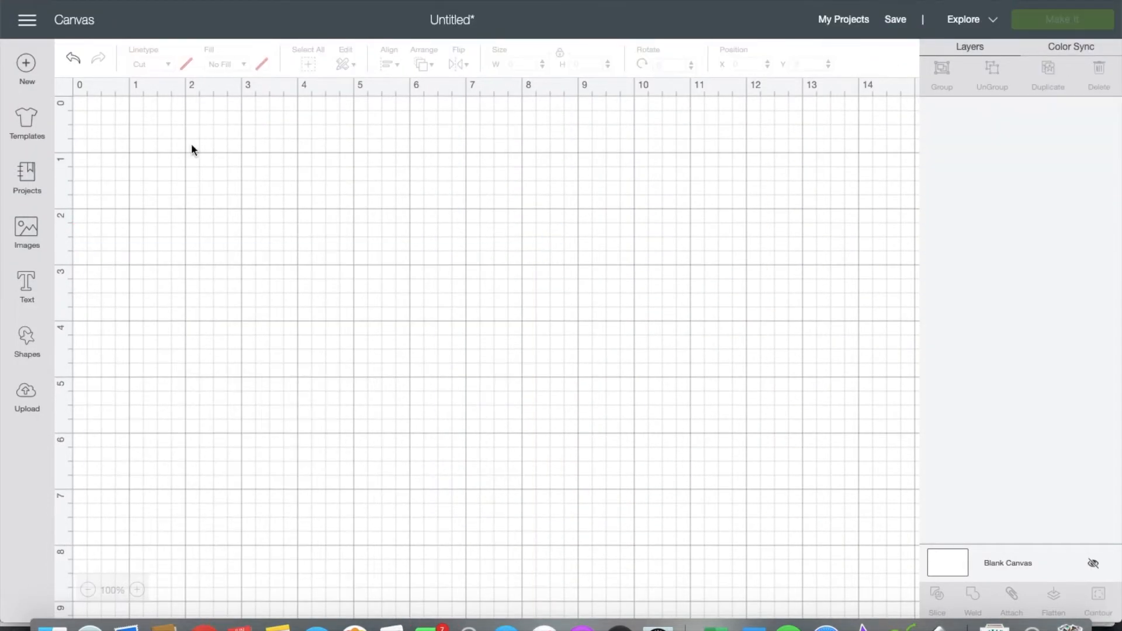
Step: Upload Tiffany with offset.svg as a vector image, save it, and select its thumbnail
left_click(25, 412)
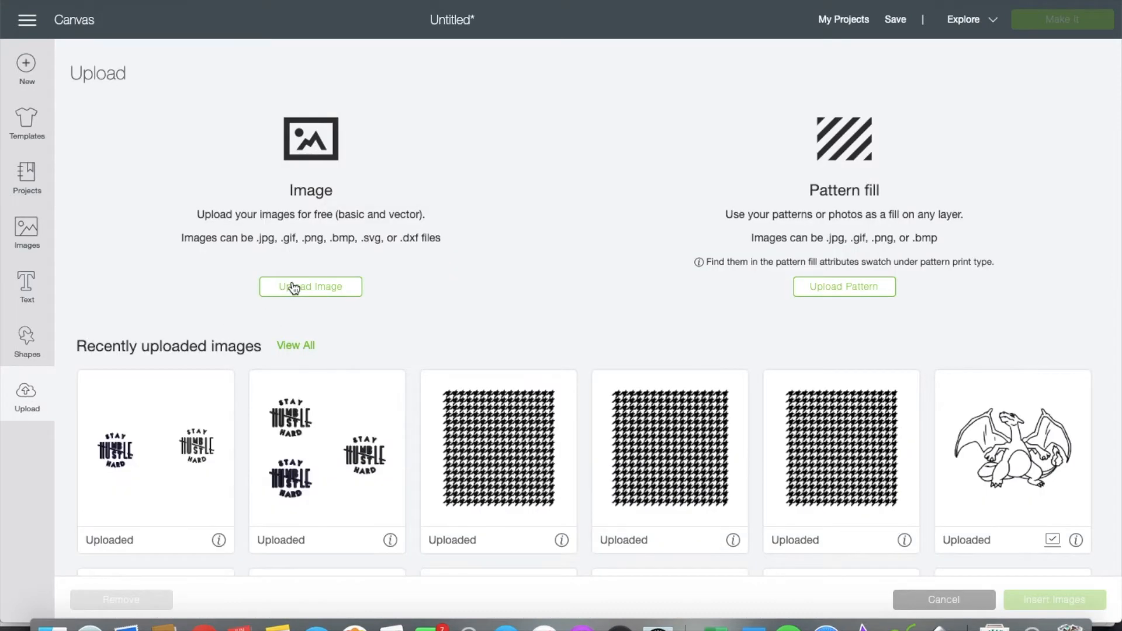
left_click(294, 286)
left_click(306, 145)
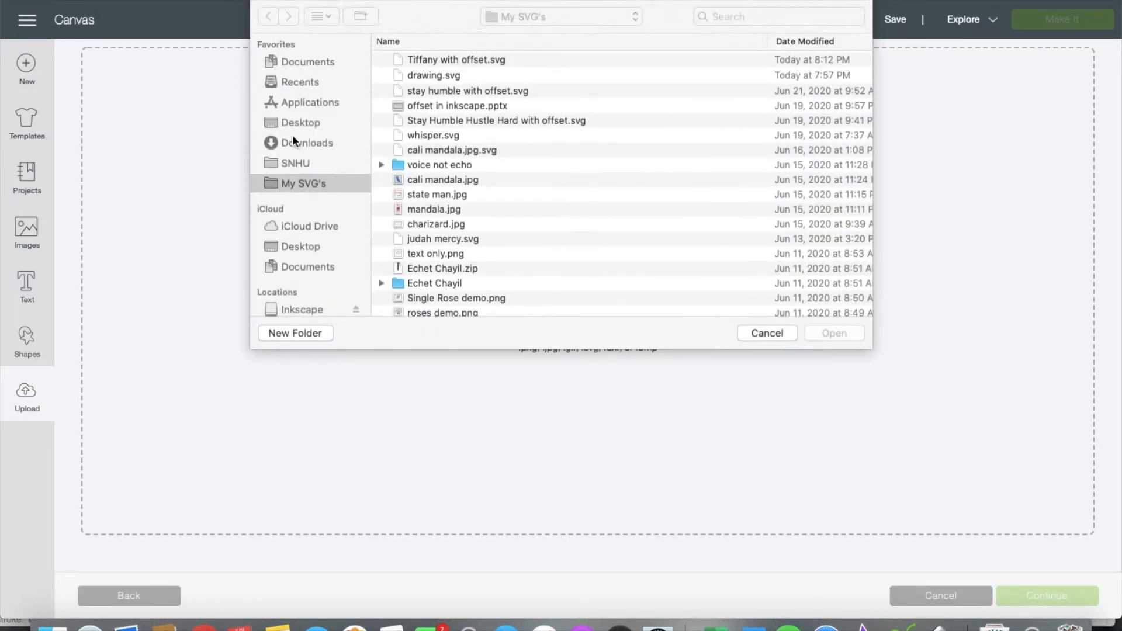
left_click(451, 61)
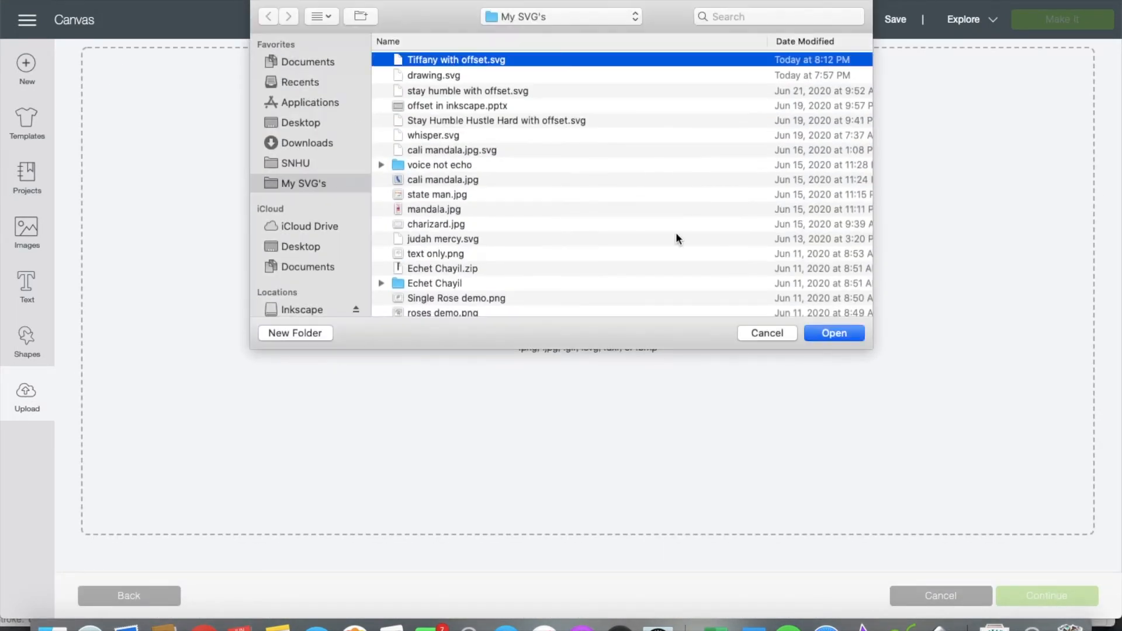
left_click(814, 332)
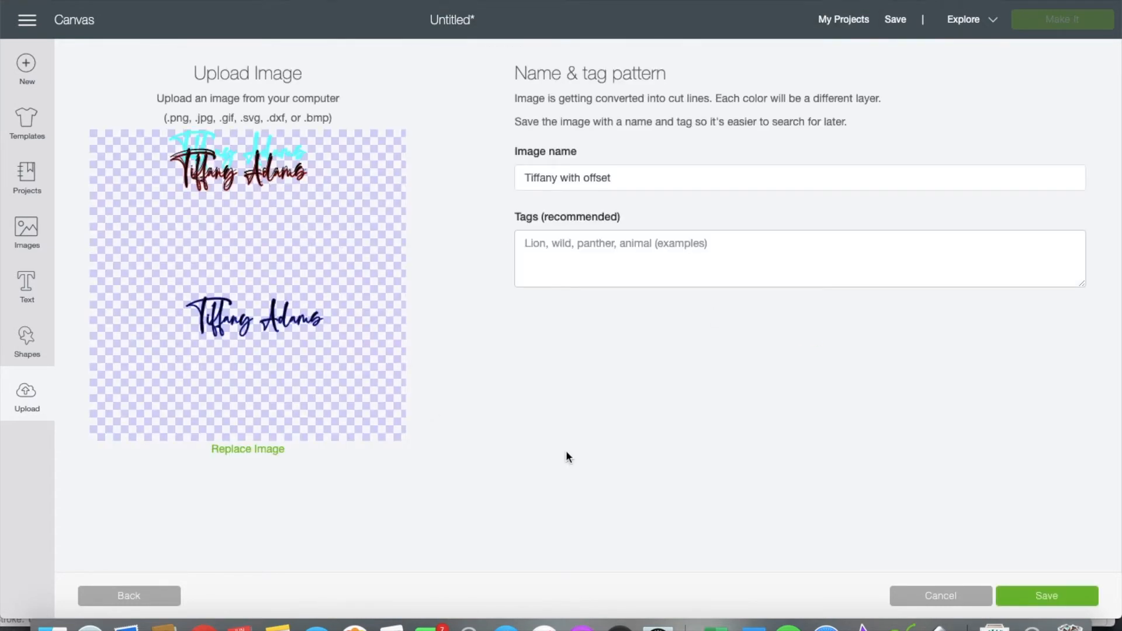
left_click(1026, 608)
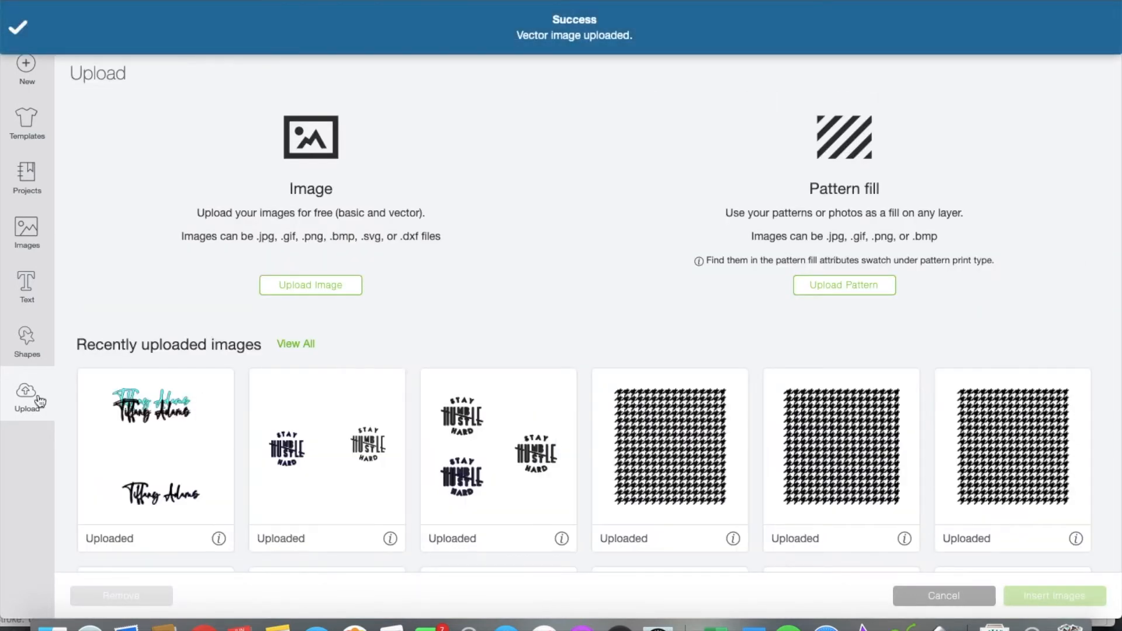
left_click(99, 463)
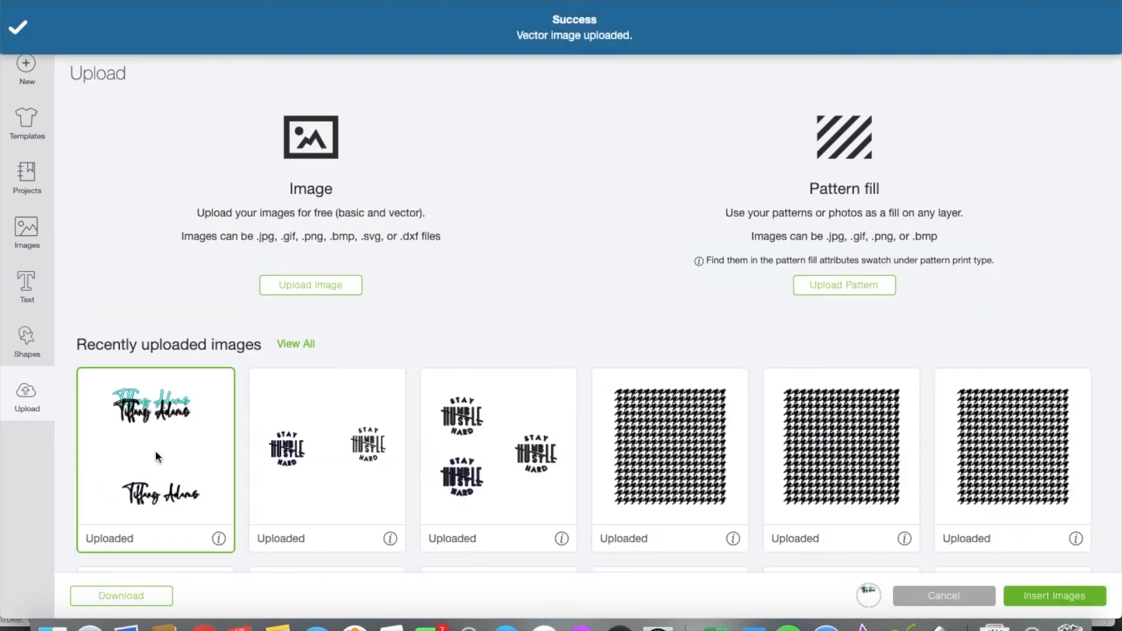
Step: Insert the uploaded design, ungroup it, and spread the scripts apart on the canvas
left_click(1021, 605)
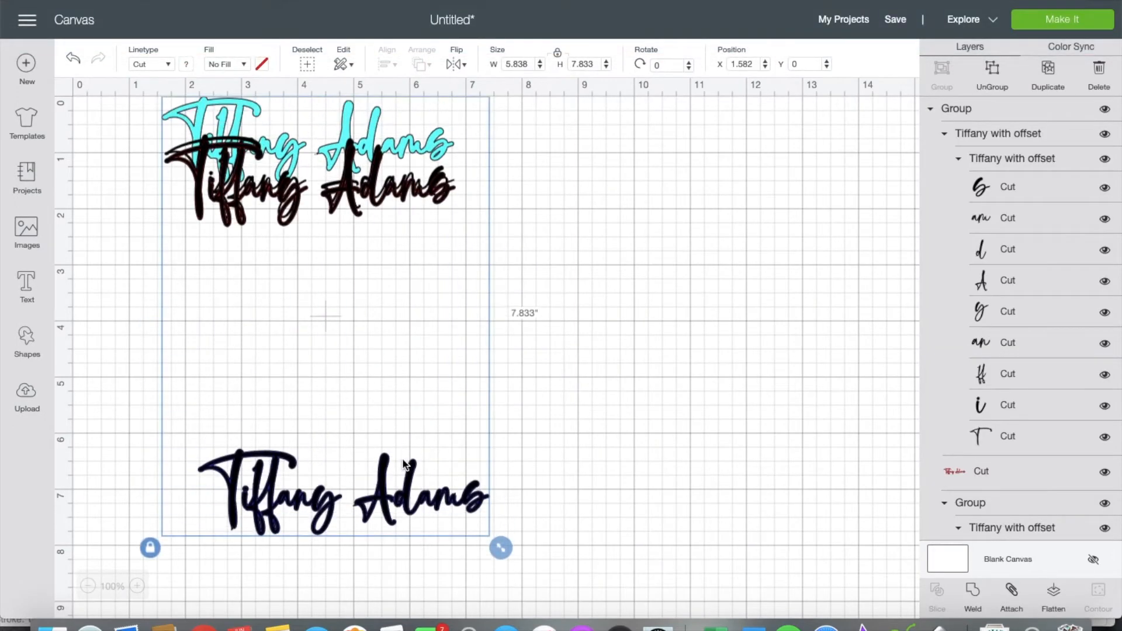
left_click(988, 69)
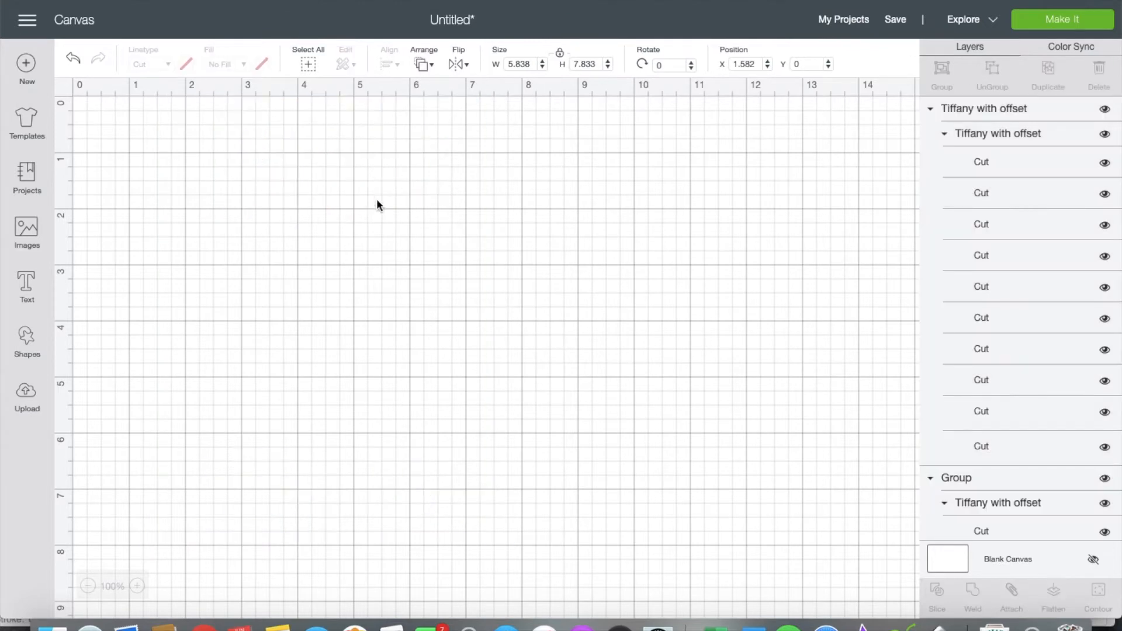
left_click_drag(377, 213, 686, 222)
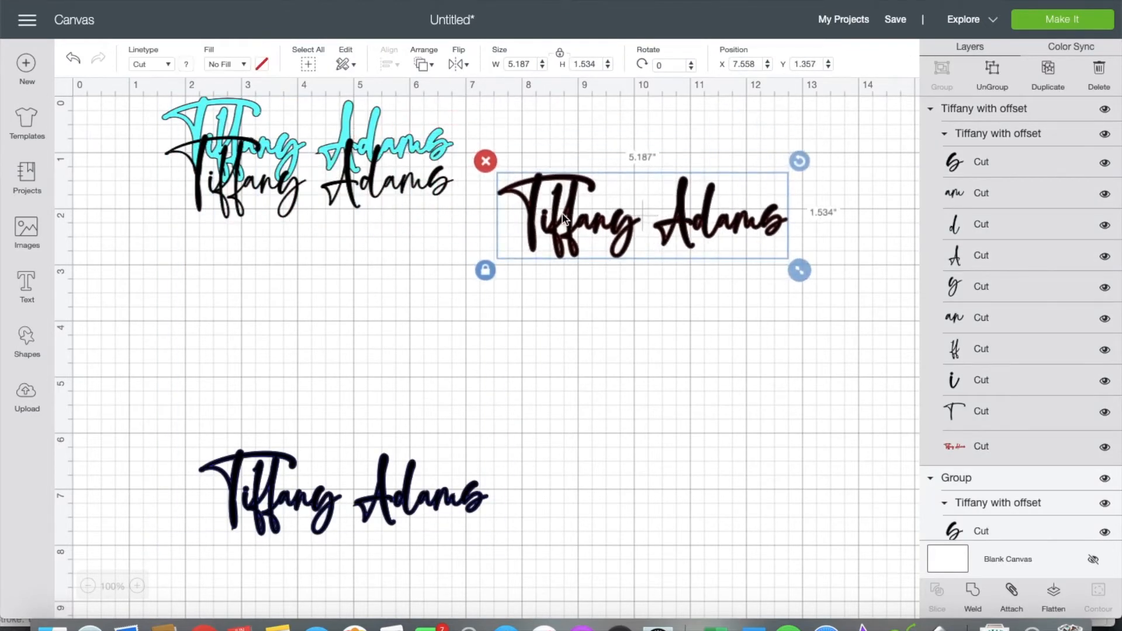
left_click_drag(368, 491, 377, 394)
Step: Restore the accidentally deleted cyan stack and line its black text over the cyan outline
left_click(361, 146)
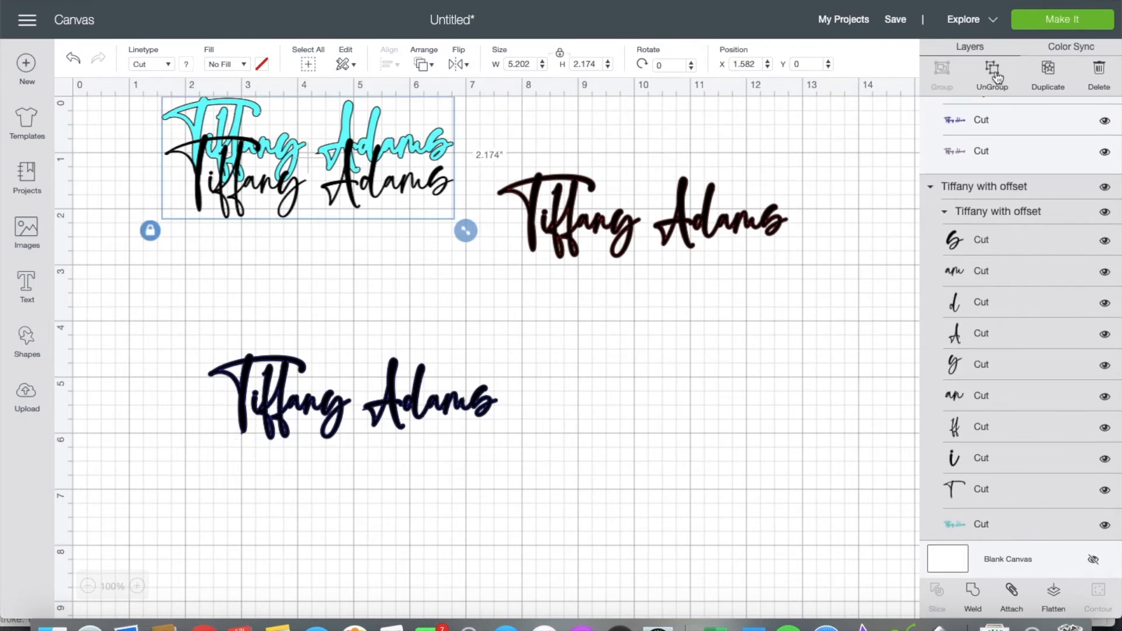
key("Delete")
key("super+z")
left_click_drag(376, 171, 370, 140)
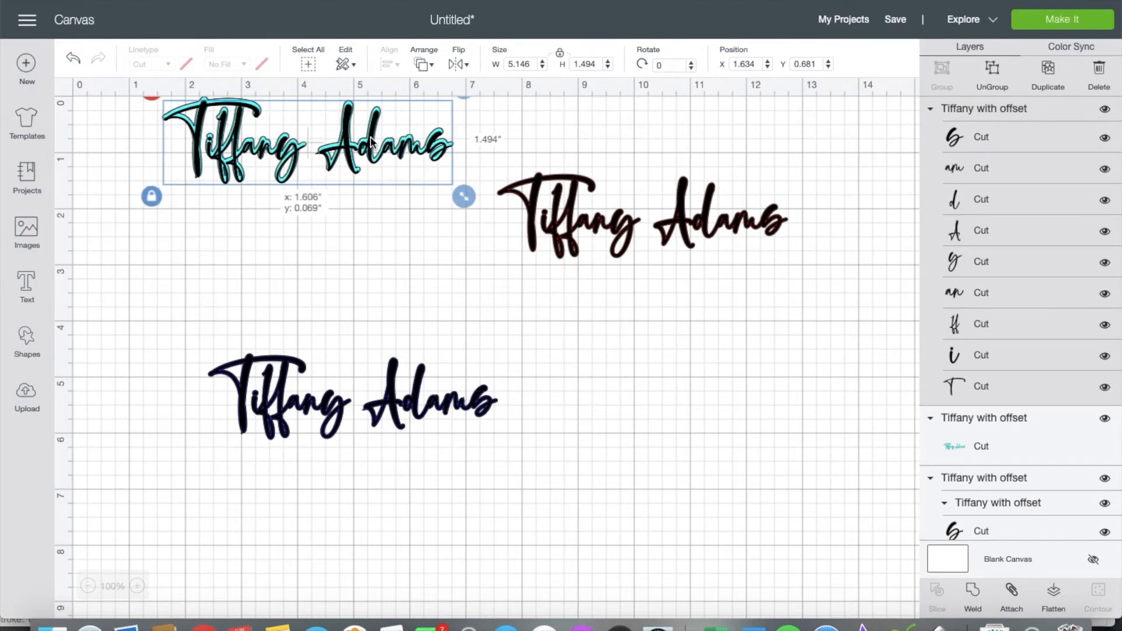
Step: Ungroup the right-hand script, separating its black text from the red outline
left_click(596, 205)
left_click(1001, 95)
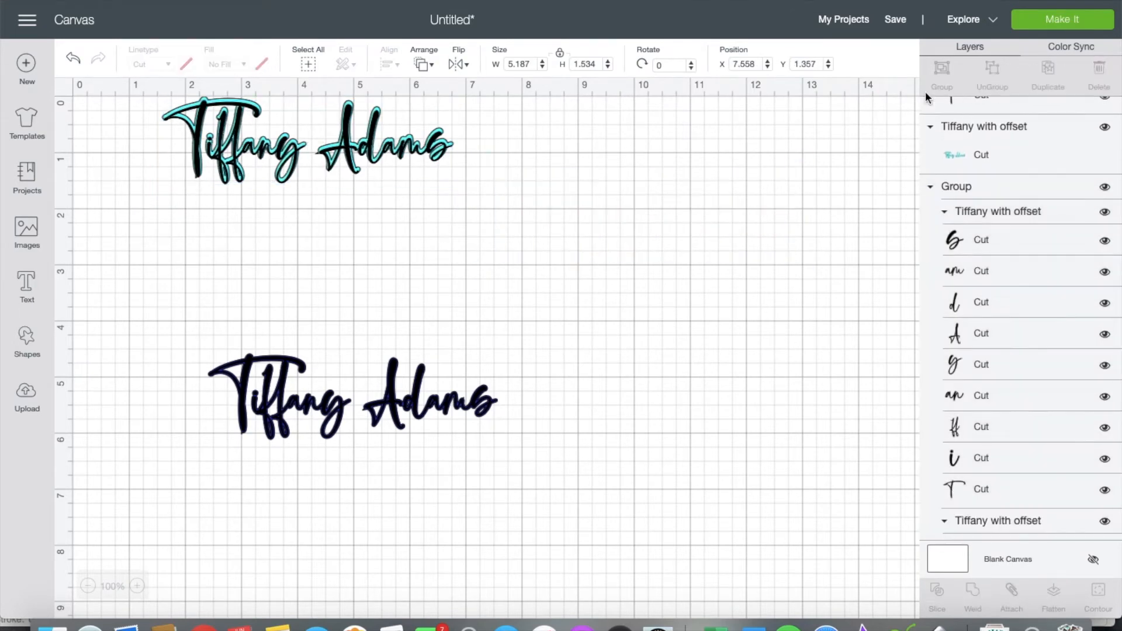
mouse_move(682, 206)
left_mouse_down()
mouse_move(816, 318)
mouse_move(682, 205)
left_mouse_up()
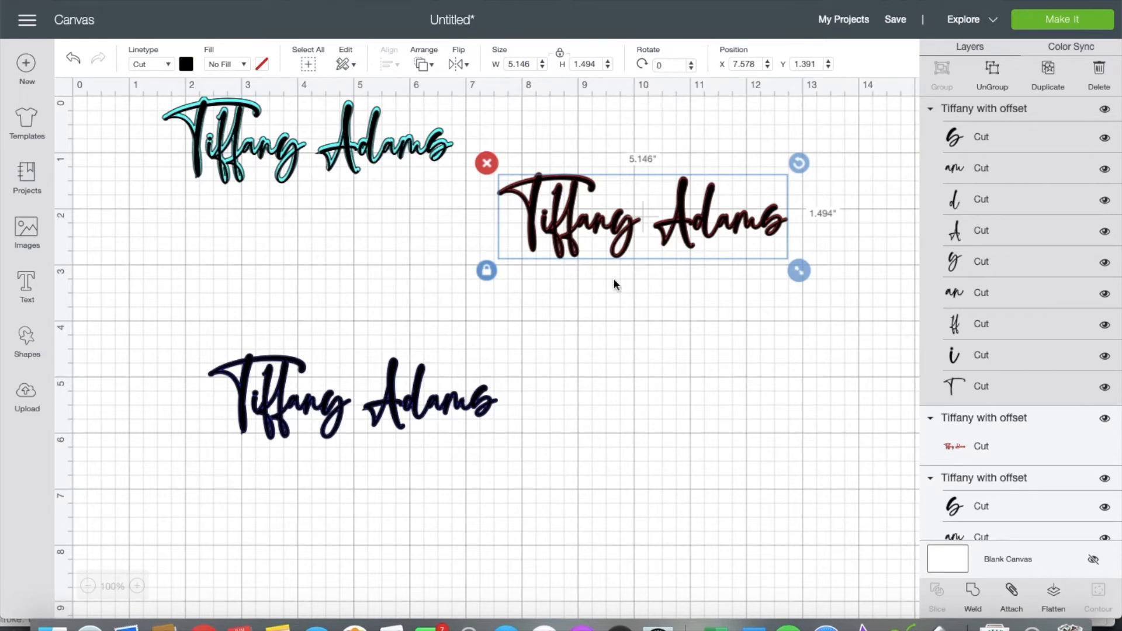
Step: Ungroup the bottom script from its blue outline, then undo moving its text
left_click(453, 404)
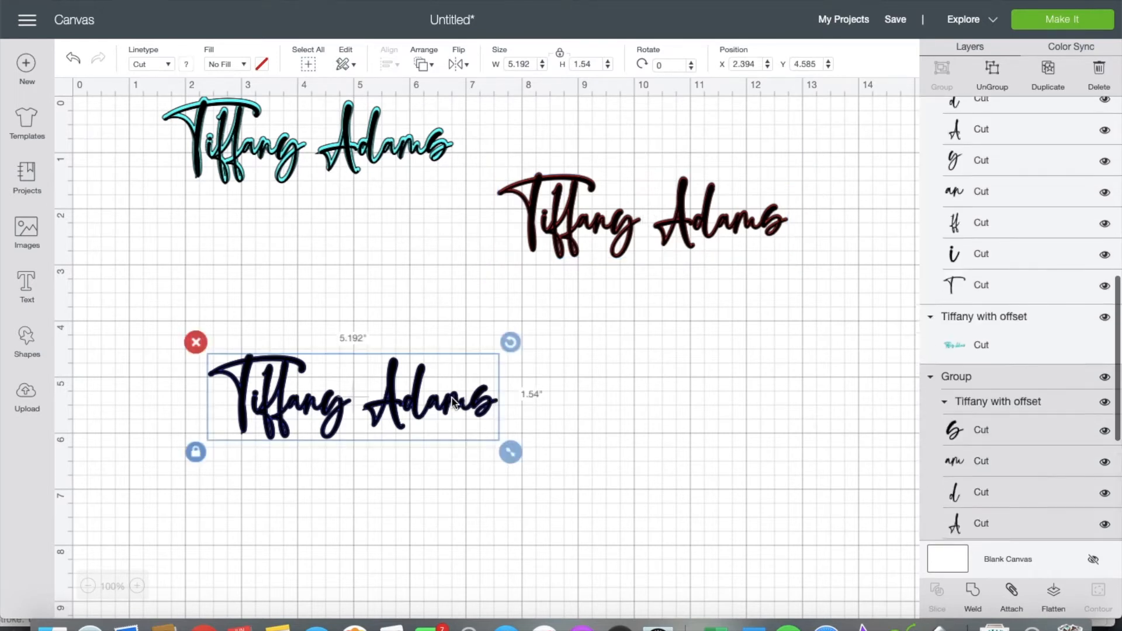
left_click(993, 81)
left_click_drag(419, 386, 678, 393)
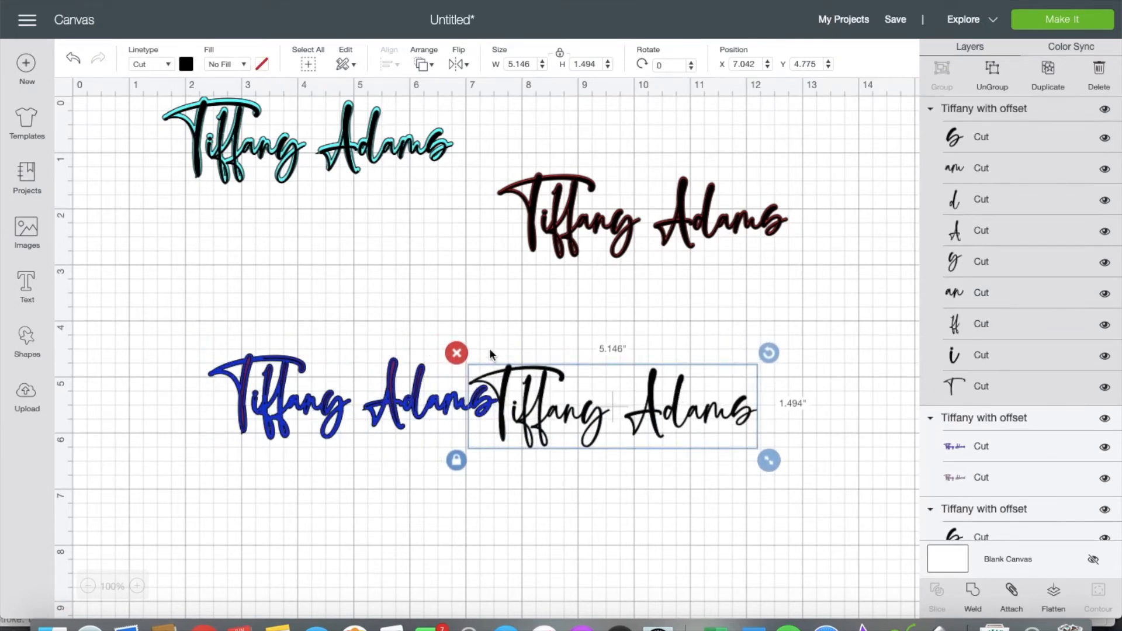
key("super+z")
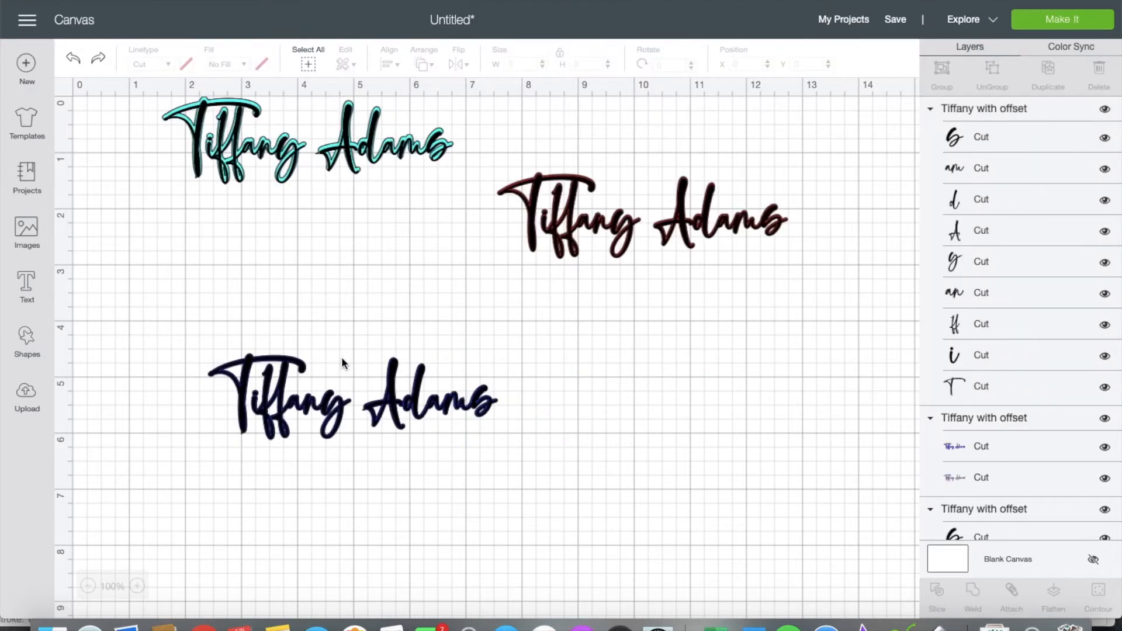
left_click_drag(126, 316, 621, 470)
left_click_drag(510, 453, 844, 571)
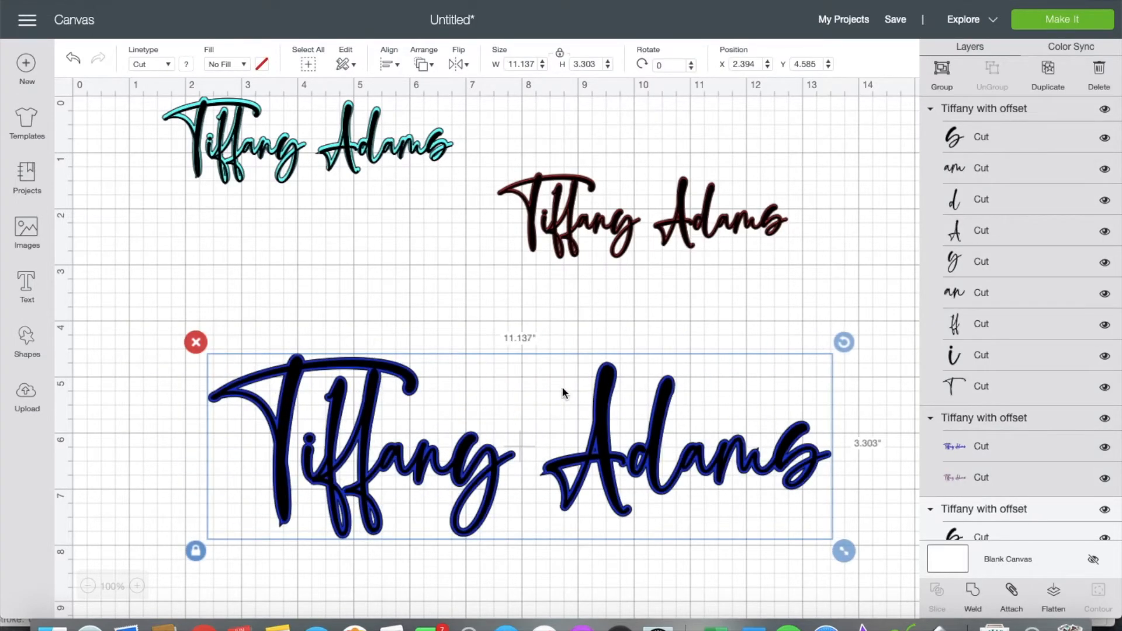
scroll(562, 392, "down", 5)
scroll(562, 393, "right", 3)
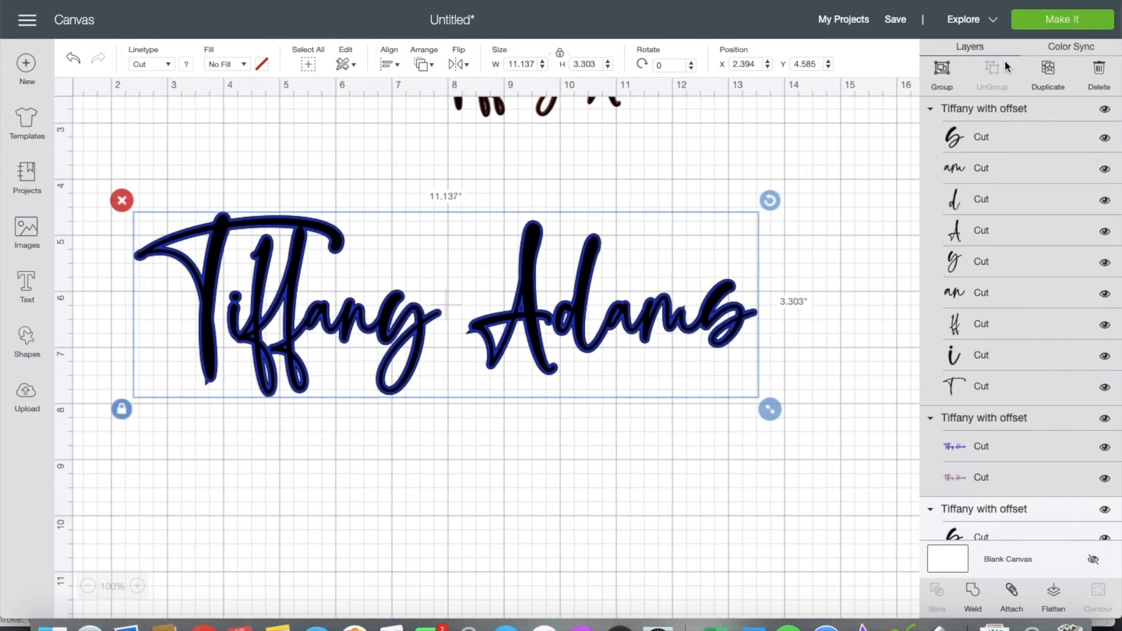
left_click(755, 175)
Step: Move the black text aside and weld the blue offset into one purple shape
left_click_drag(587, 245, 597, 478)
left_click(526, 245)
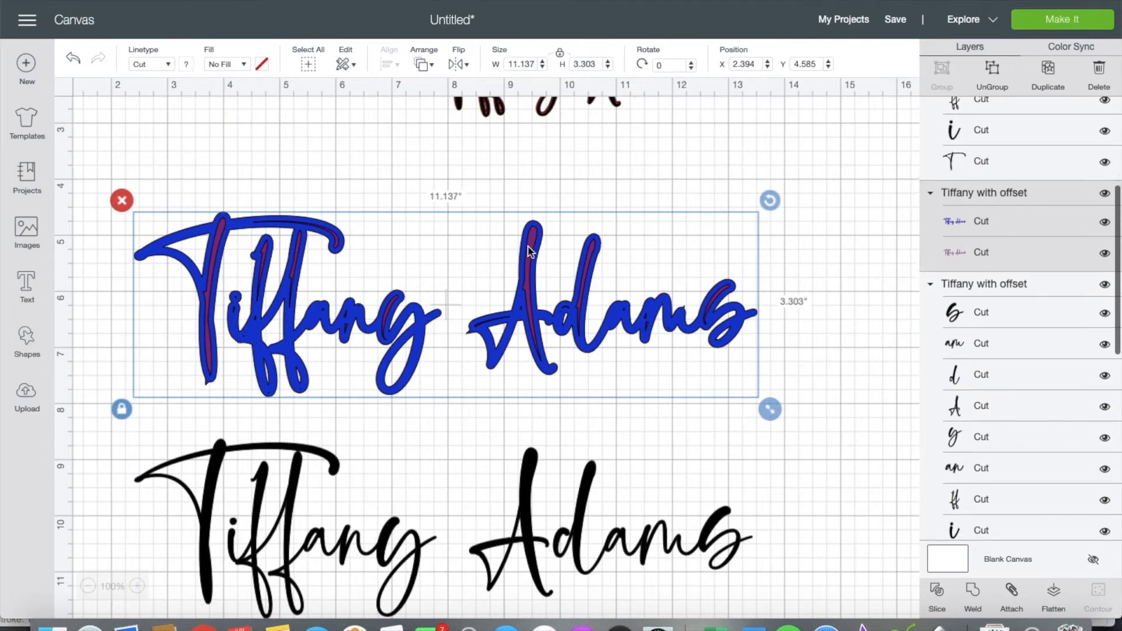
left_click_drag(851, 227, 302, 324)
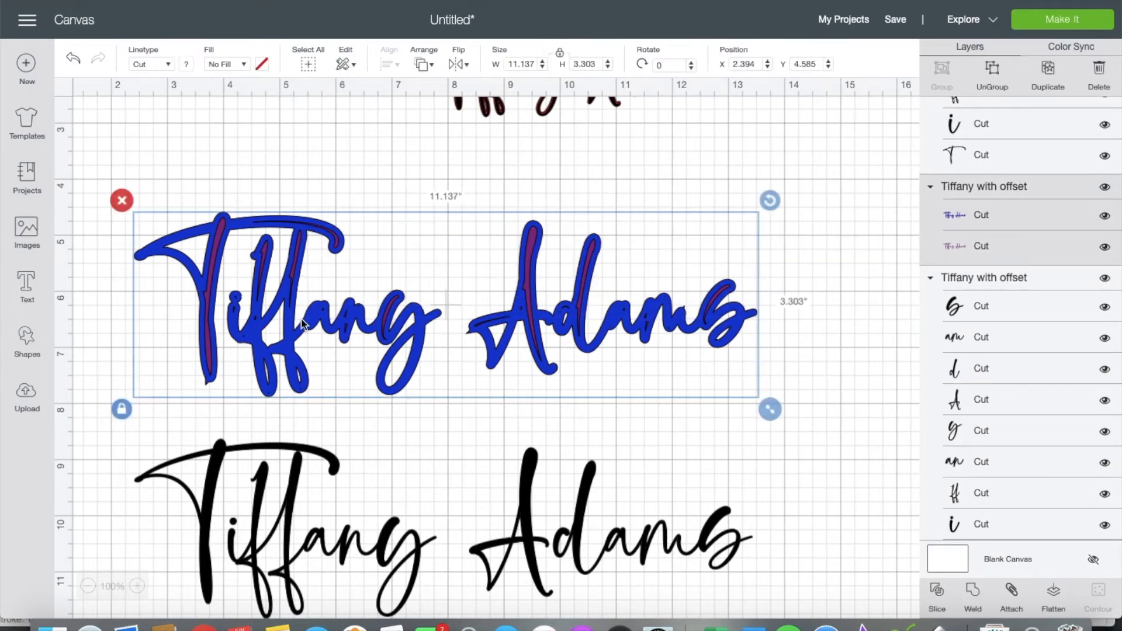
left_click(973, 597)
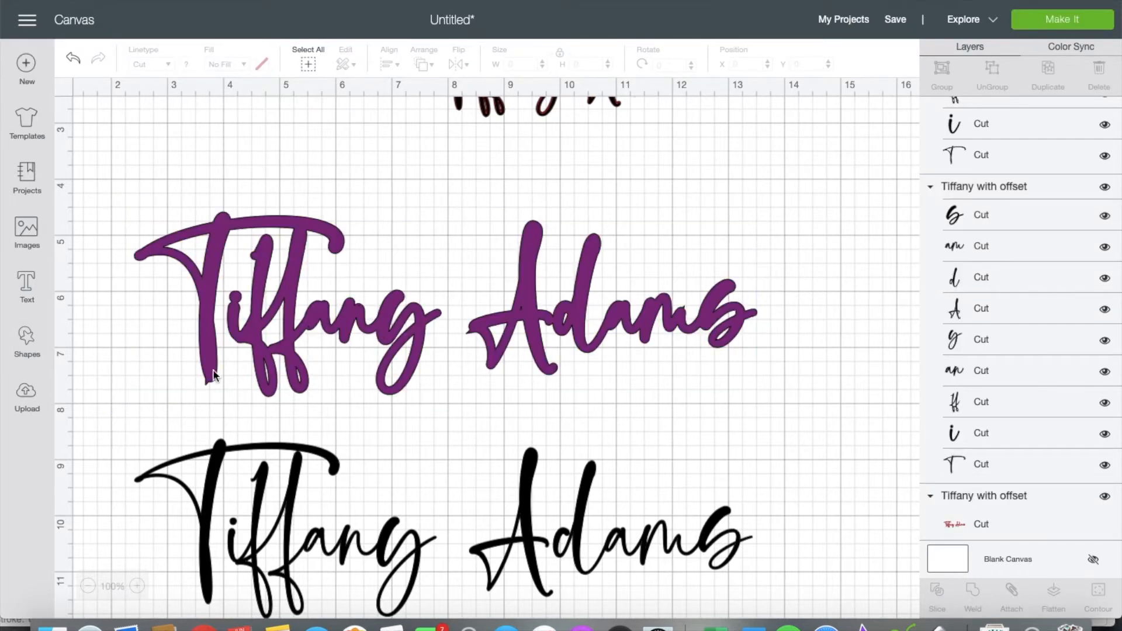
left_click_drag(297, 478, 287, 438)
Step: Send the purple Weld Result to back and place the black text over it
left_click(298, 280)
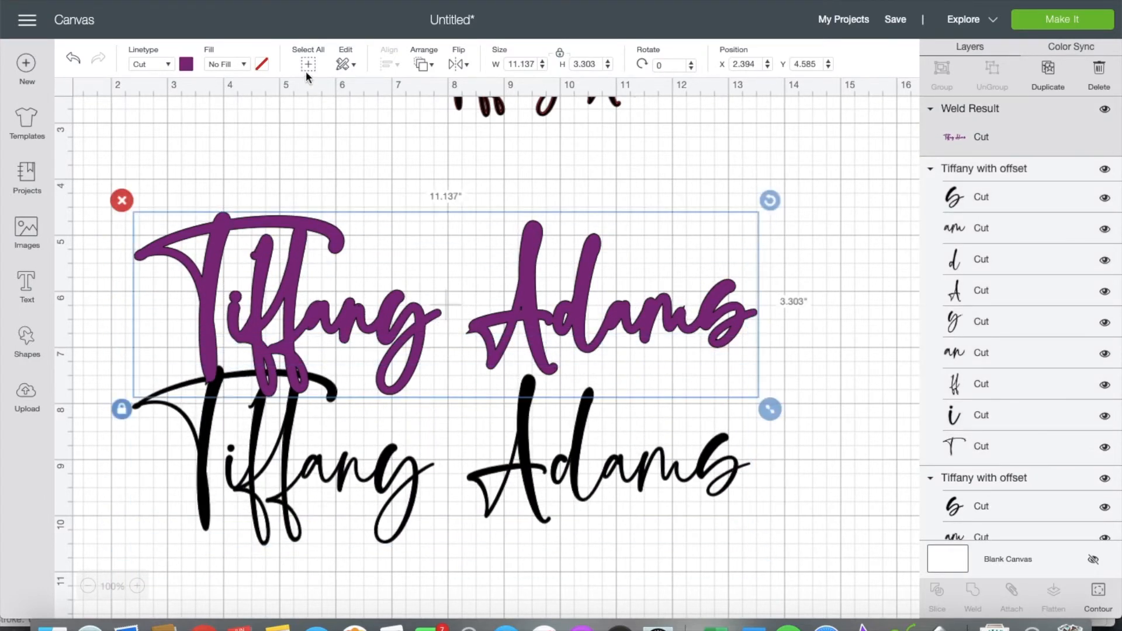
left_click(431, 64)
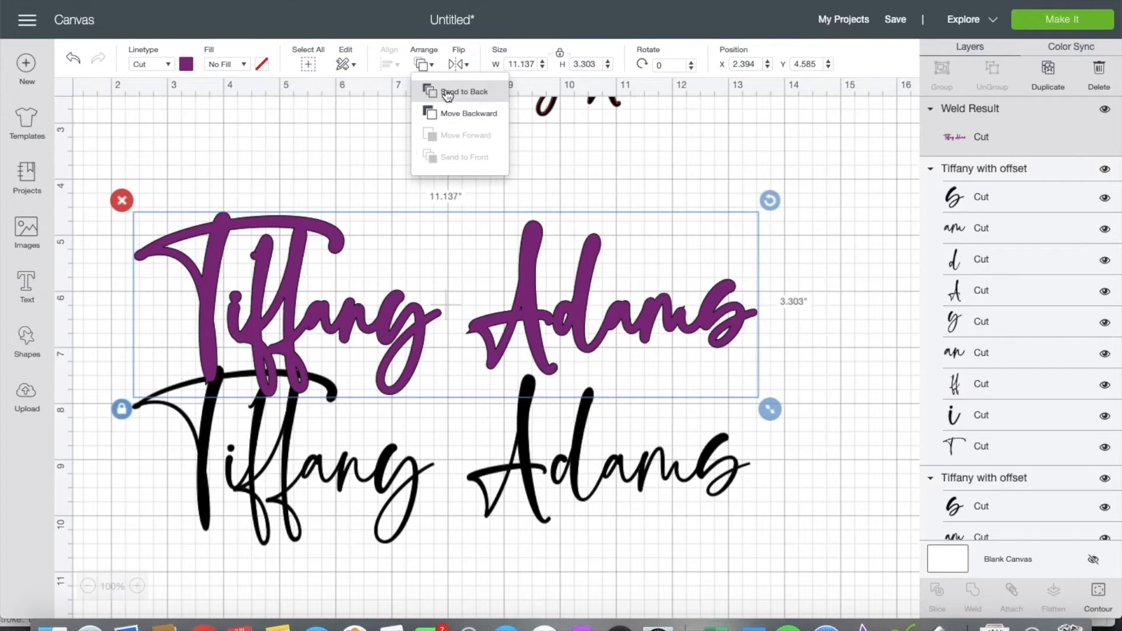
left_click(450, 91)
left_click_drag(291, 422, 296, 265)
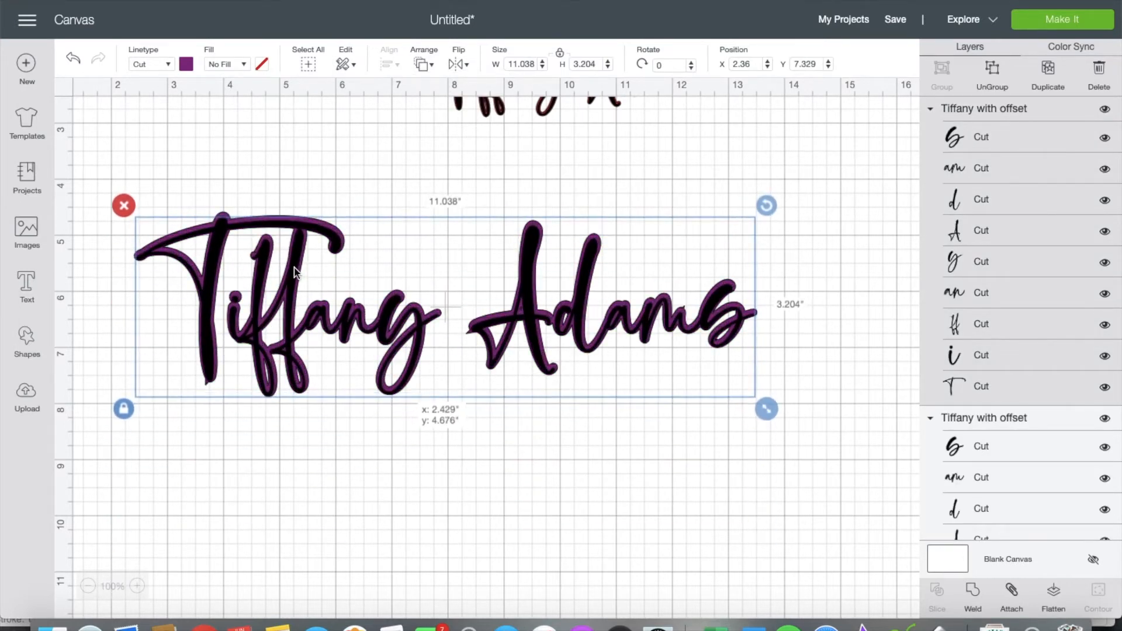
left_click(450, 526)
Step: Pull the middle design's black text off its red outline
scroll(464, 546, "up", 5)
scroll(464, 545, "down", 4)
scroll(464, 545, "up", 5)
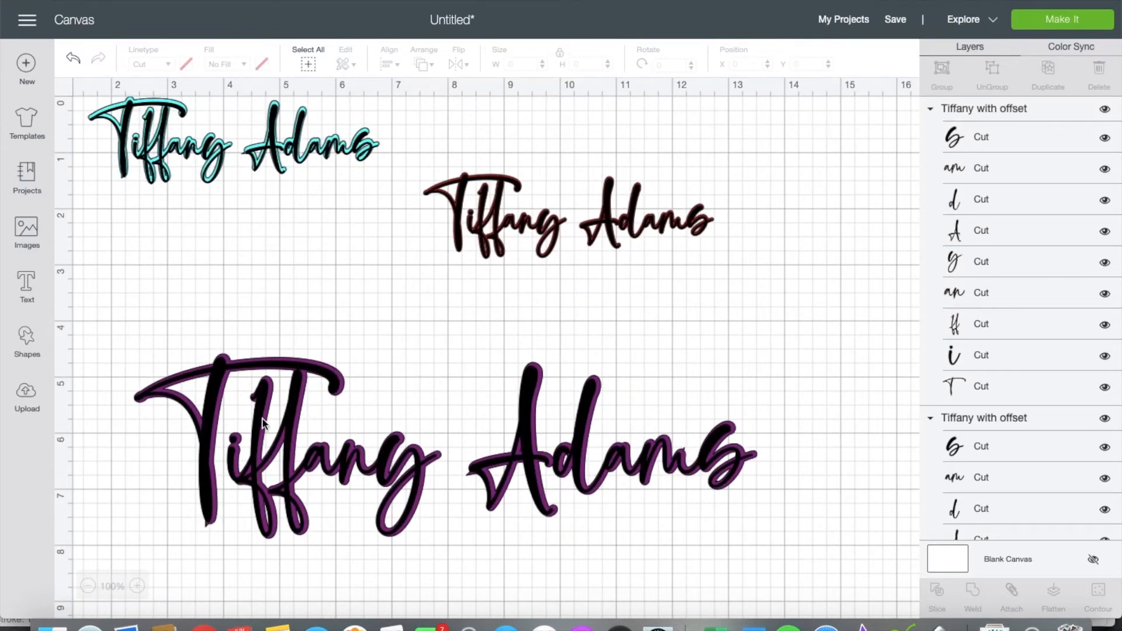
left_click_drag(259, 419, 261, 417)
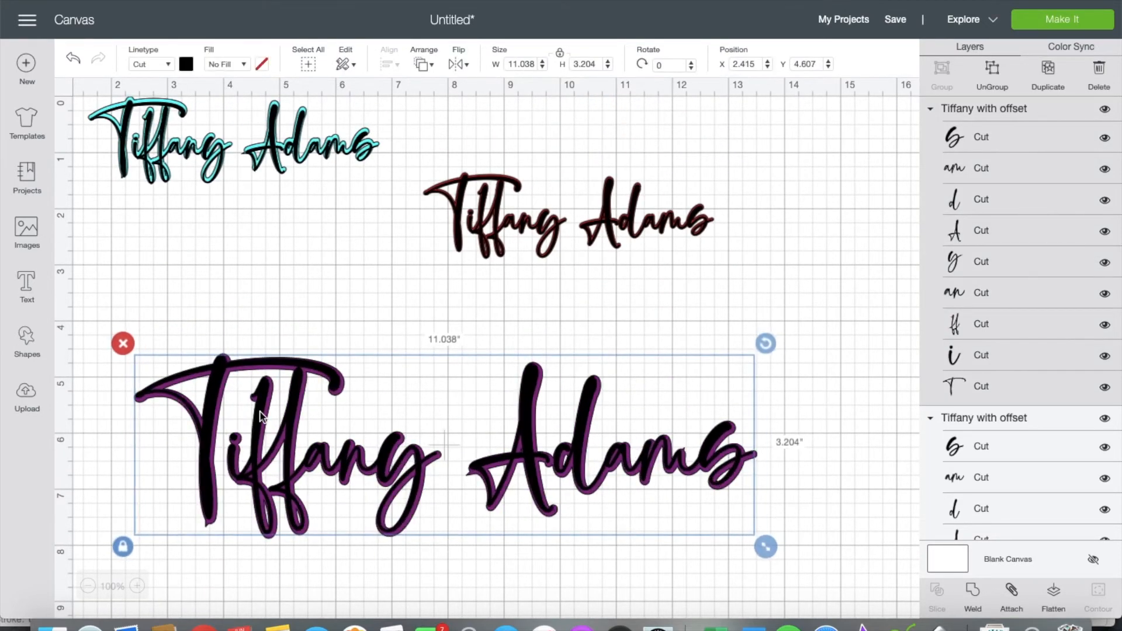
left_click_drag(564, 221, 736, 183)
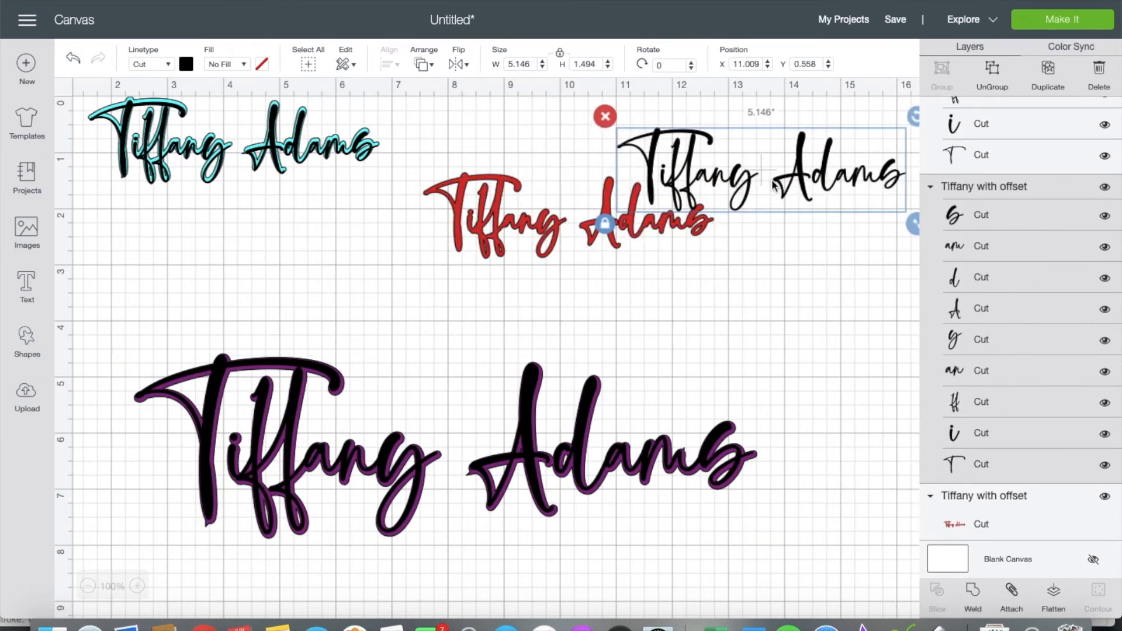
Step: Detach the red and teal offsets and weld each black text and offset into single shapes
left_click(1015, 593)
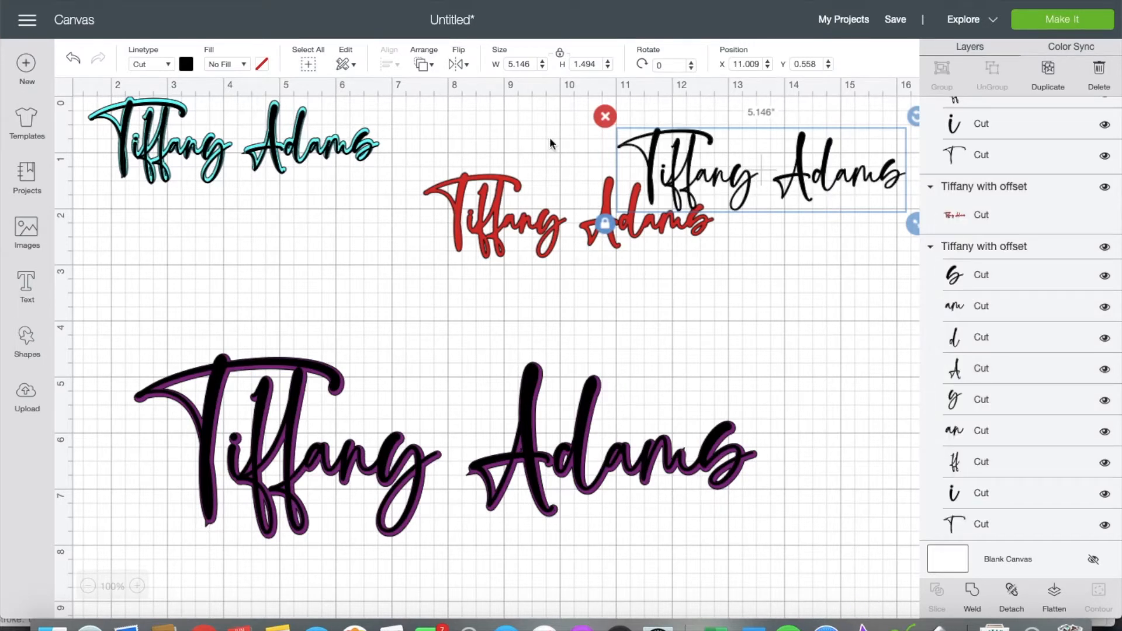
left_click_drag(334, 146, 338, 232)
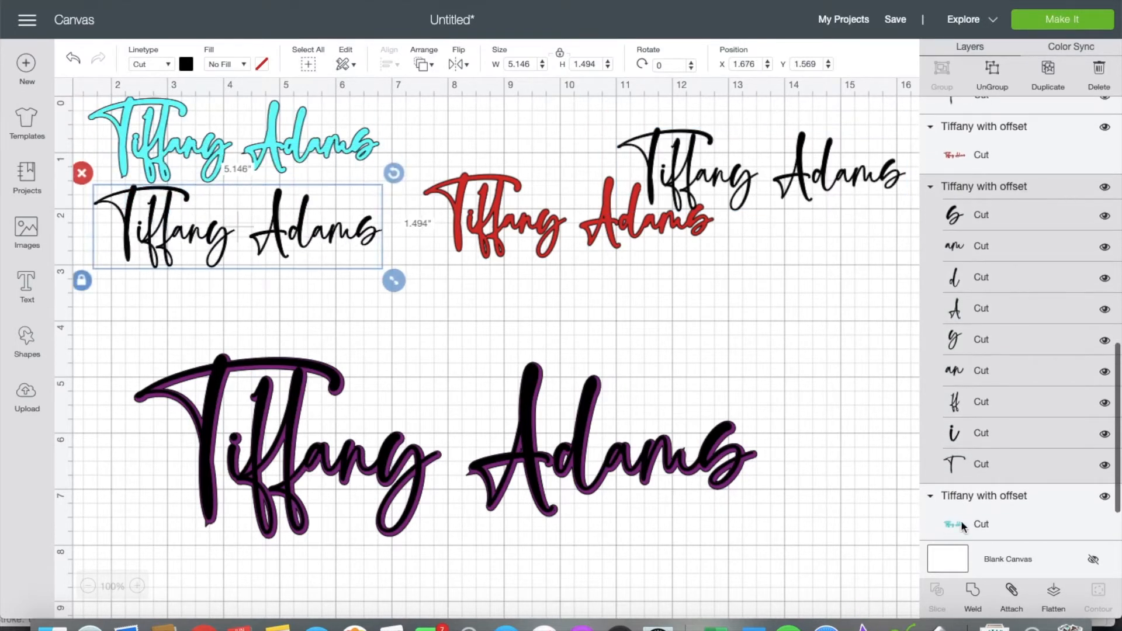
left_click(1013, 592)
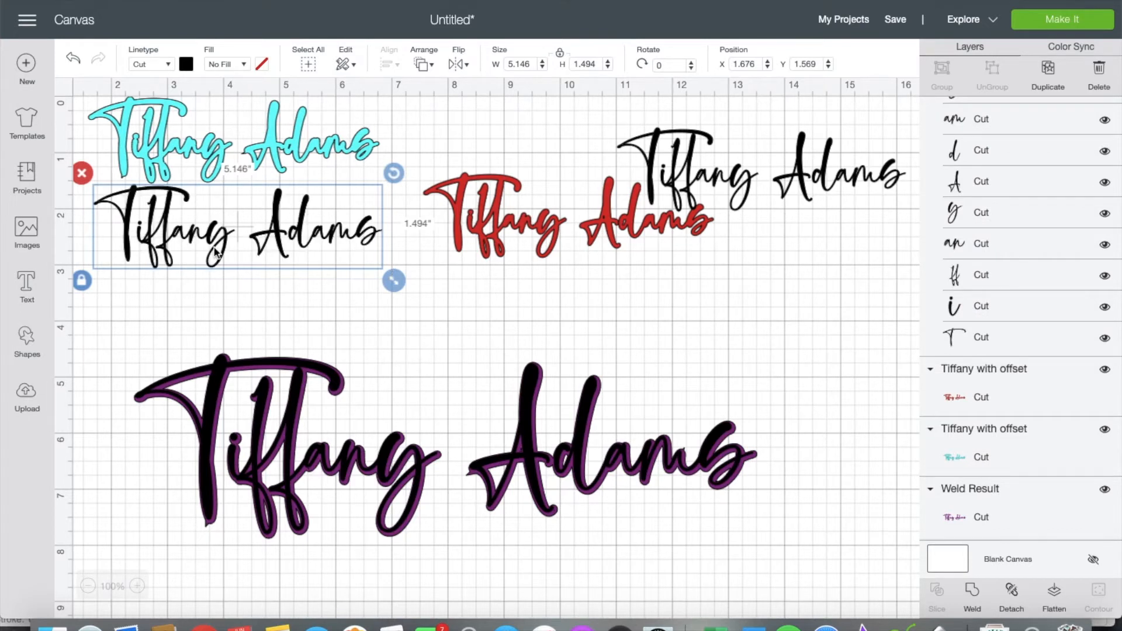
left_click(982, 607)
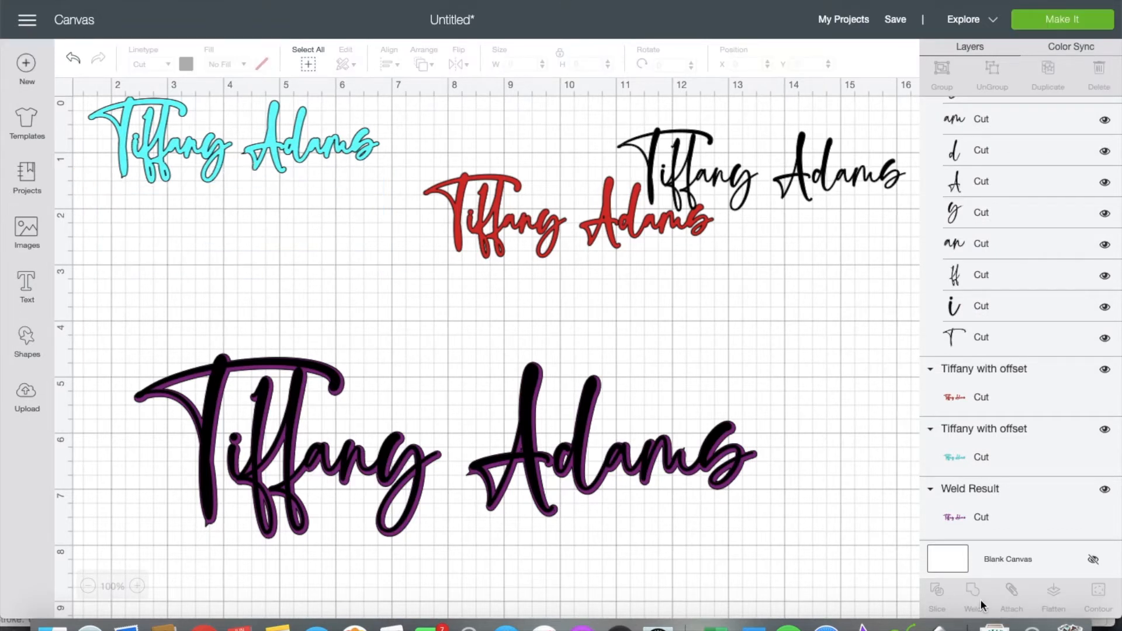
left_click(748, 175)
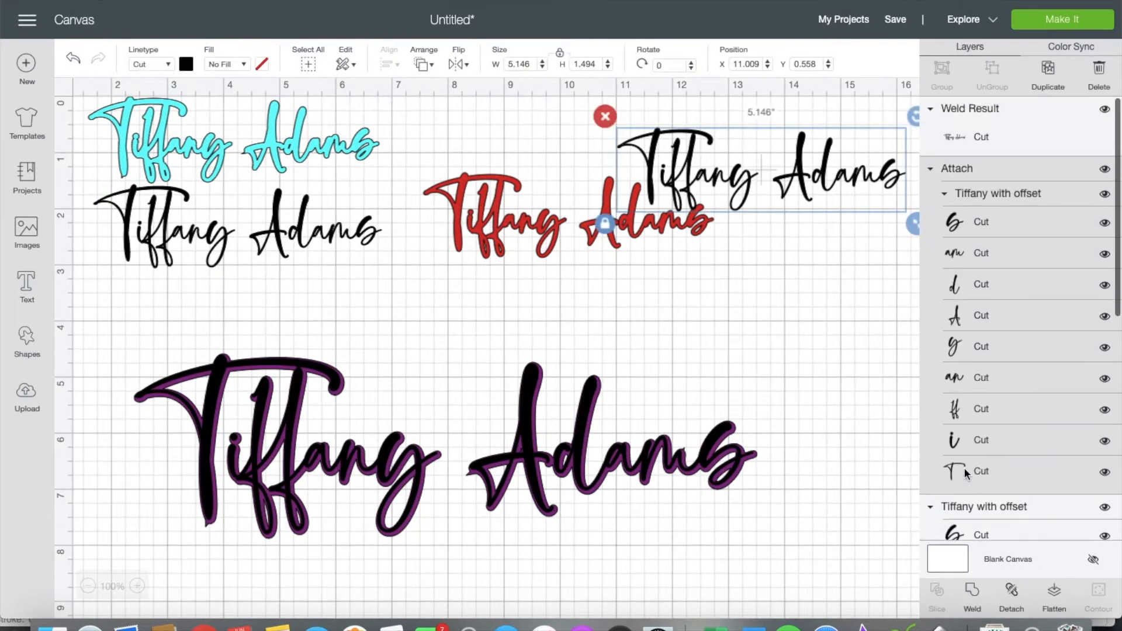
left_click(978, 592)
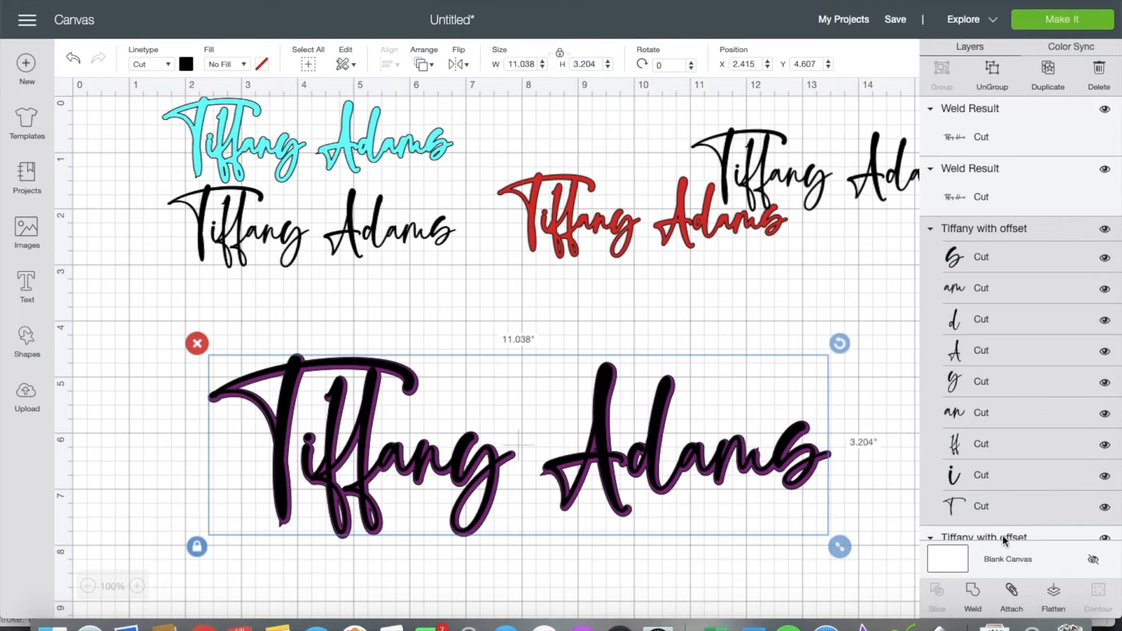
left_click(974, 591)
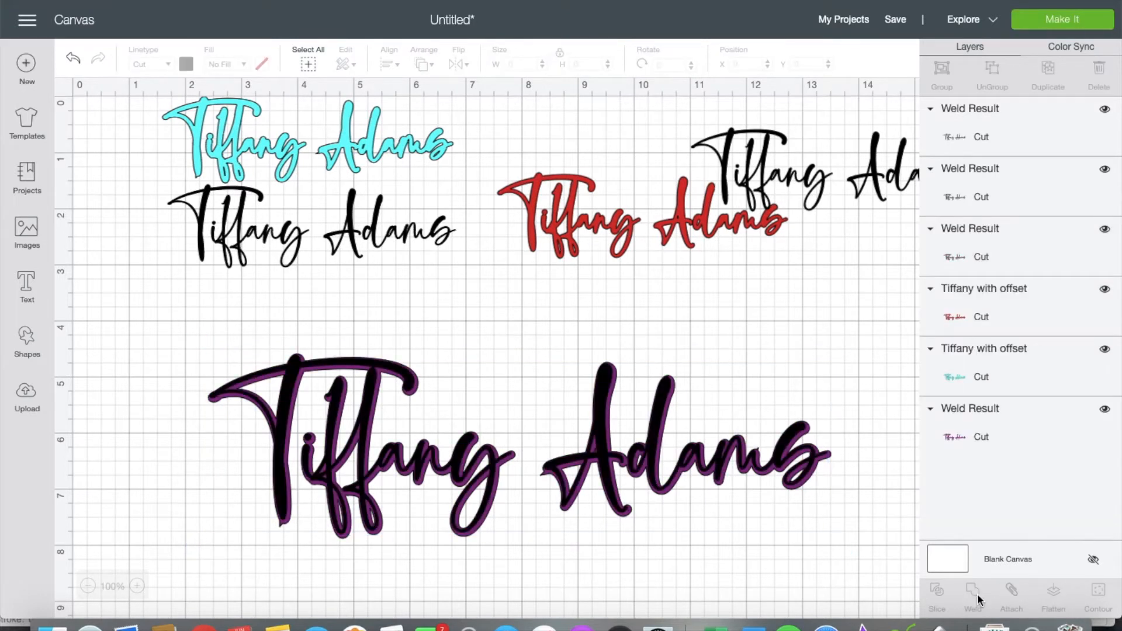
Step: Stack the black texts back on top of the red and cyan outlines
left_click(967, 108)
left_click(970, 169)
left_click(712, 282)
left_click_drag(762, 159, 572, 199)
left_click(489, 314)
left_click_drag(342, 231, 336, 144)
left_click(235, 258)
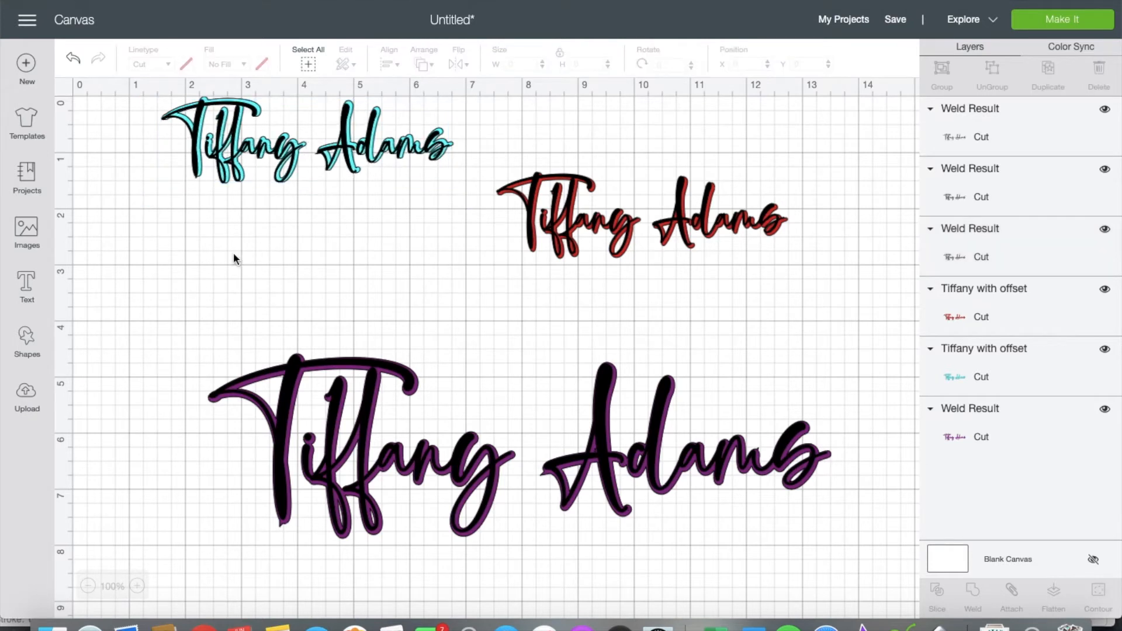
Step: Select the three welded layers together in the Layers panel
left_click(1043, 102)
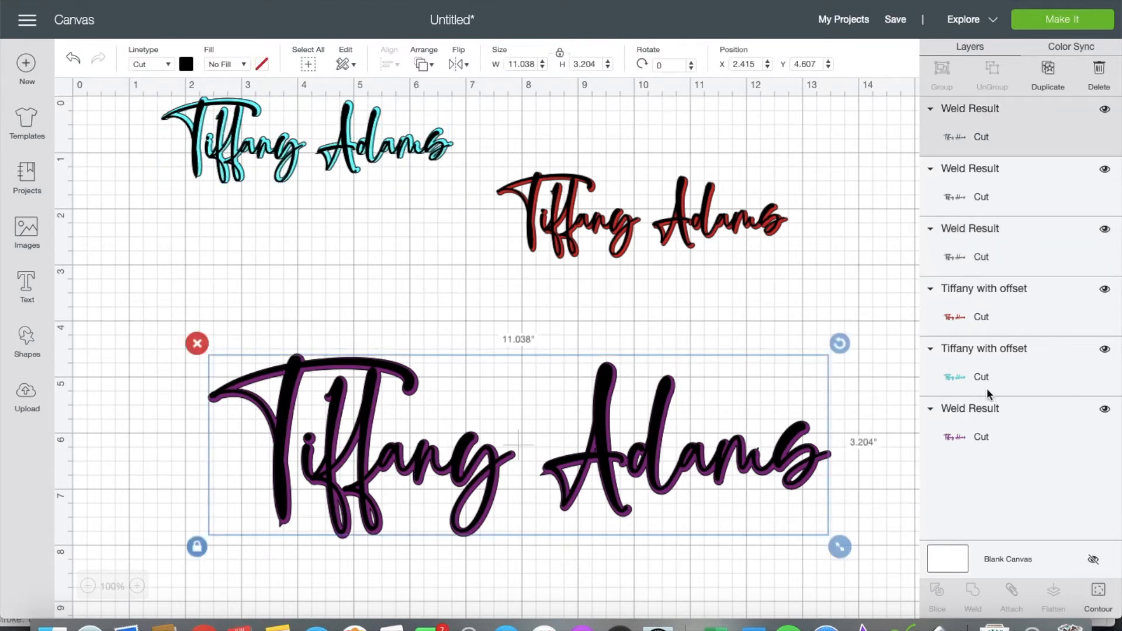
left_click(980, 413, "shift")
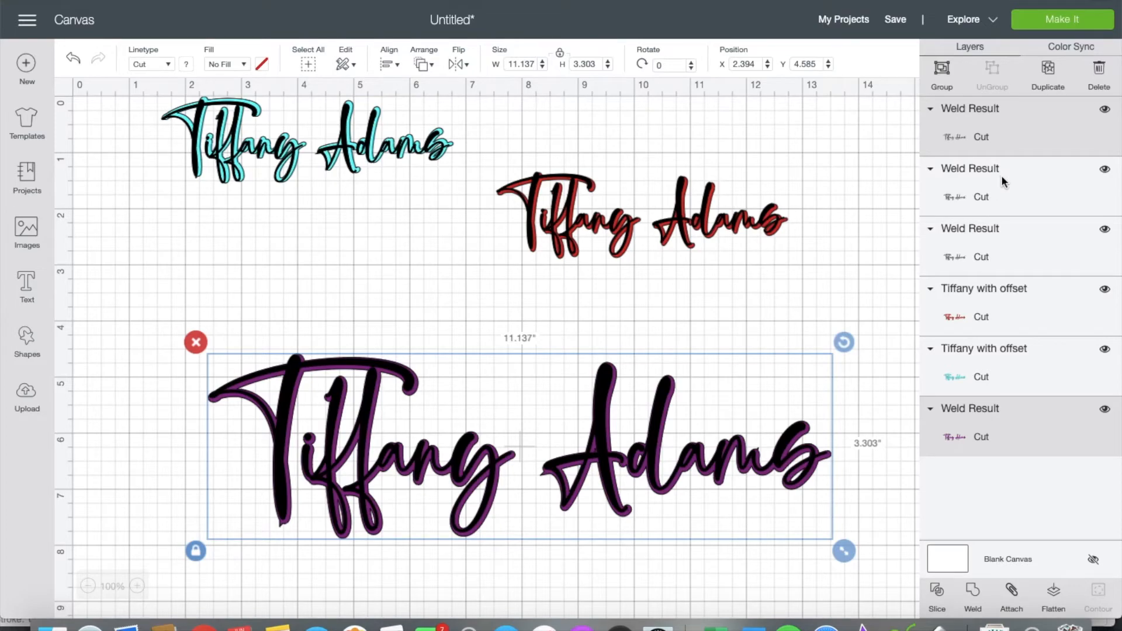
left_click(1001, 234, "shift")
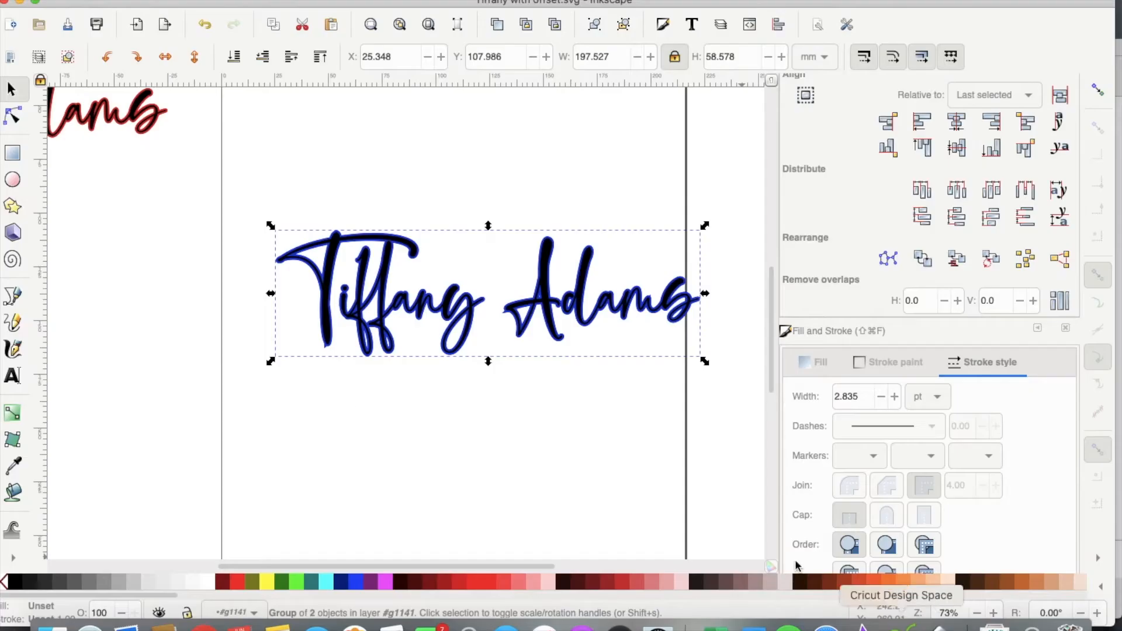
key("Delete")
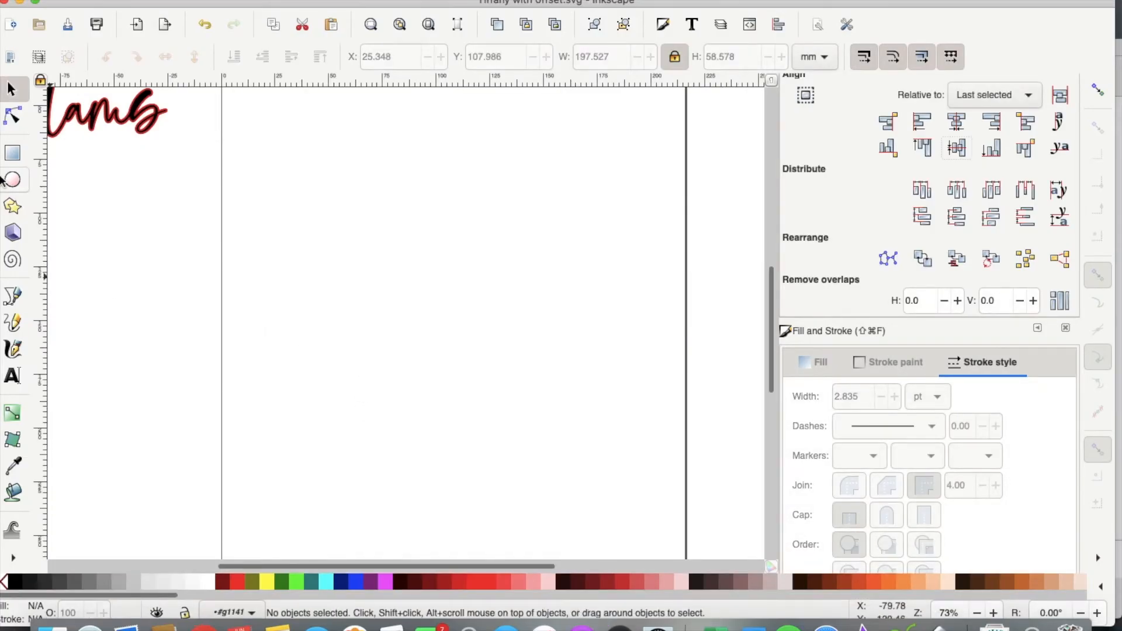
scroll(203, 238, "up", 5)
left_click_drag(205, 306, 205, 327)
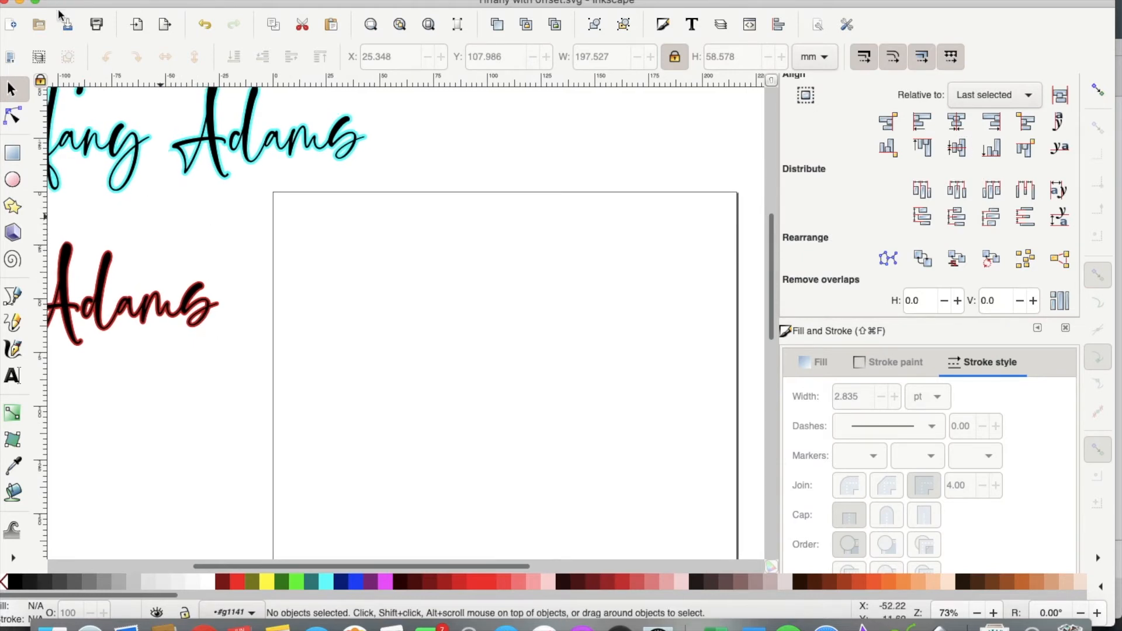
Step: Open PNG stay humble.png from Downloads, accepting the bitmap import settings
left_click(110, 1)
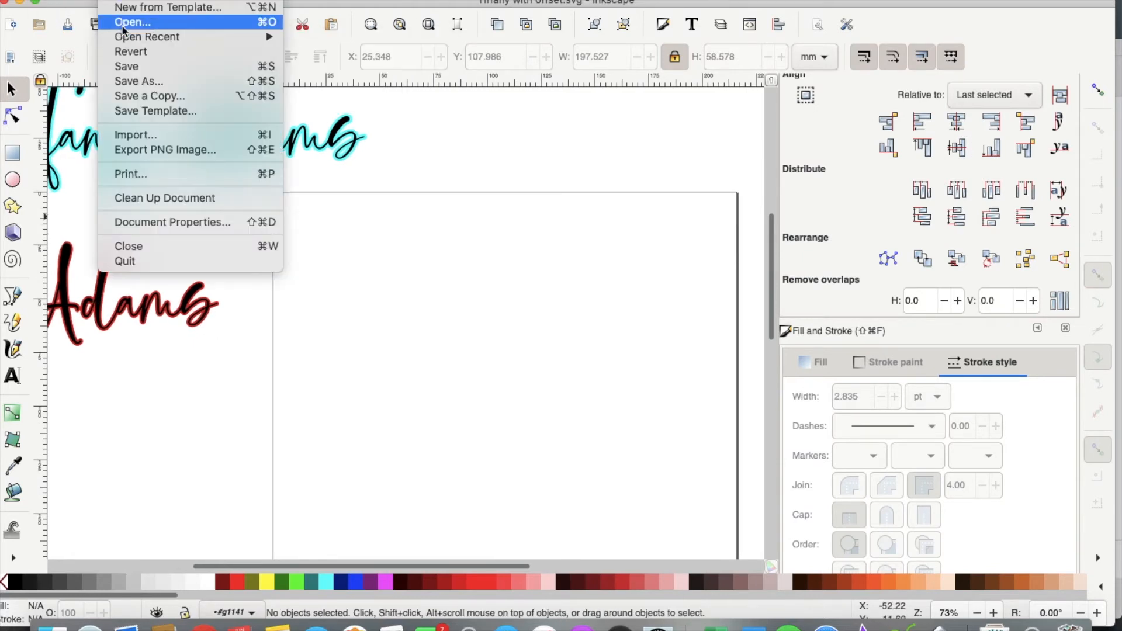
left_click(123, 23)
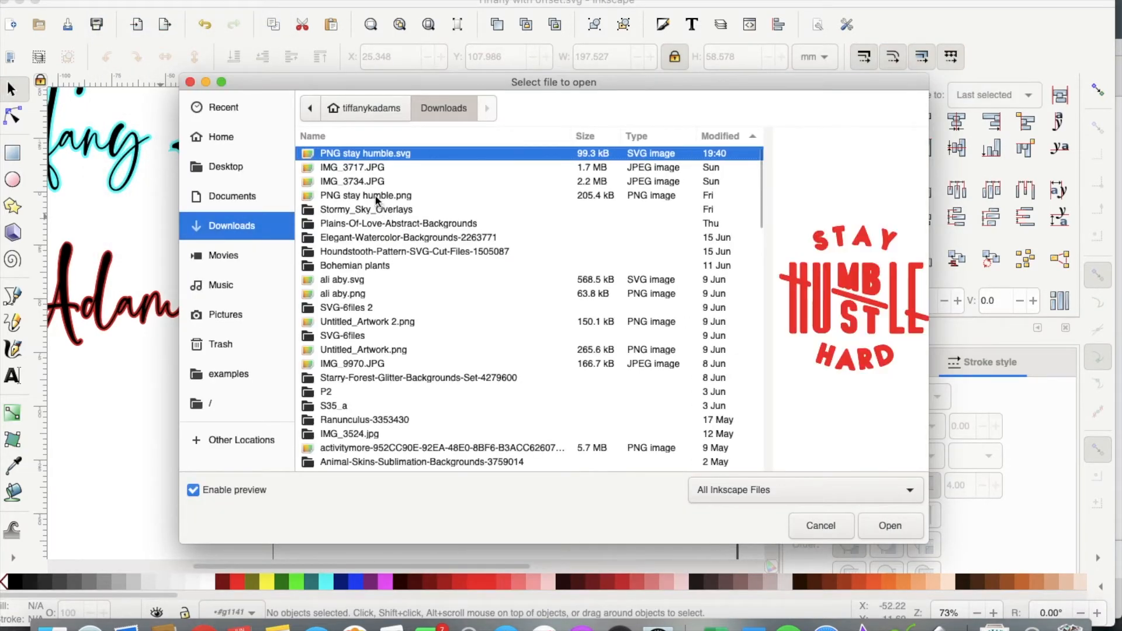
double_click(376, 197)
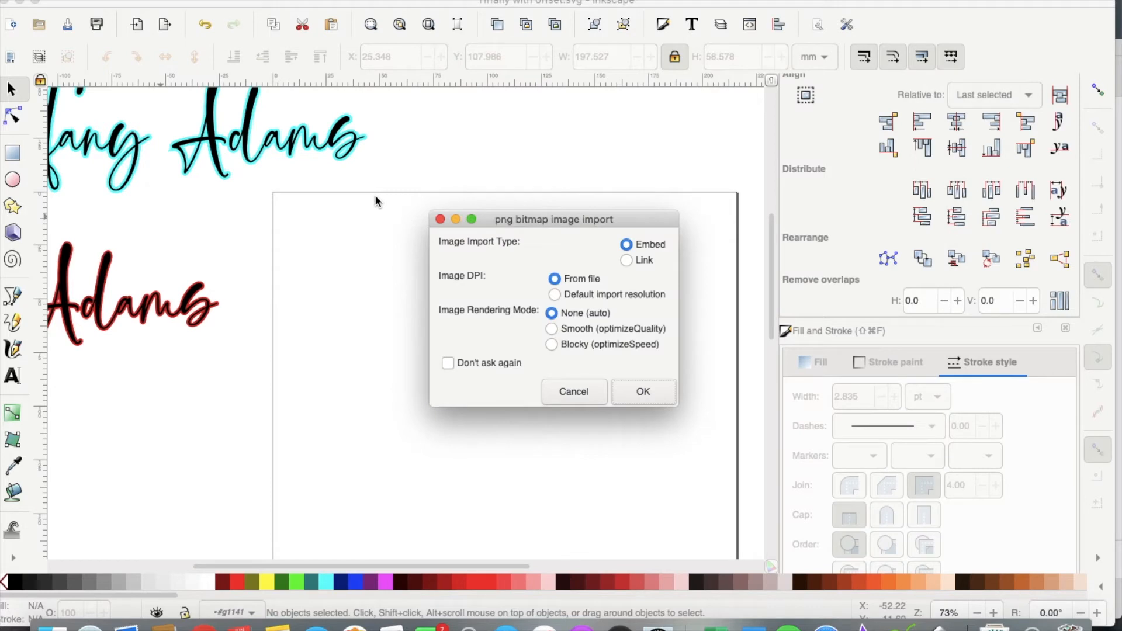
left_click(649, 393)
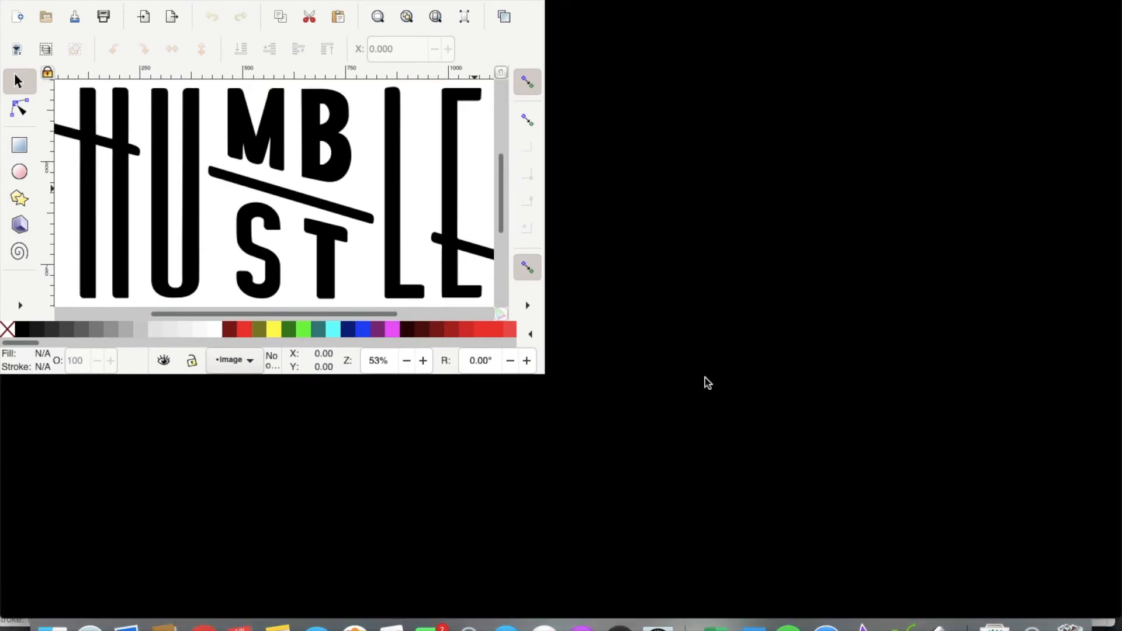
key("5")
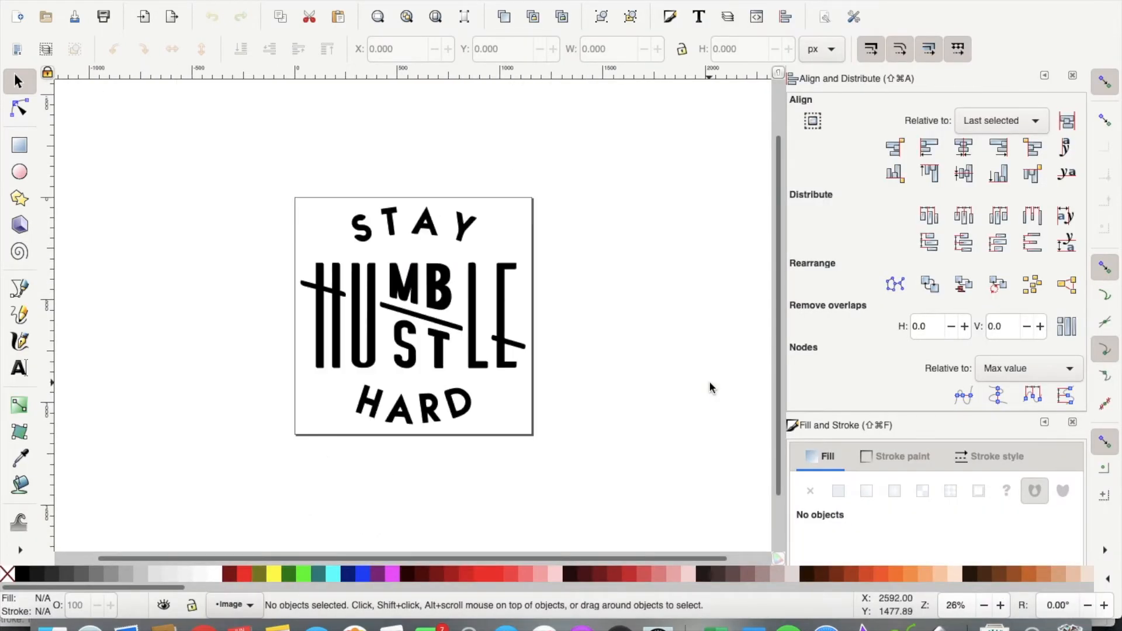
key("minus")
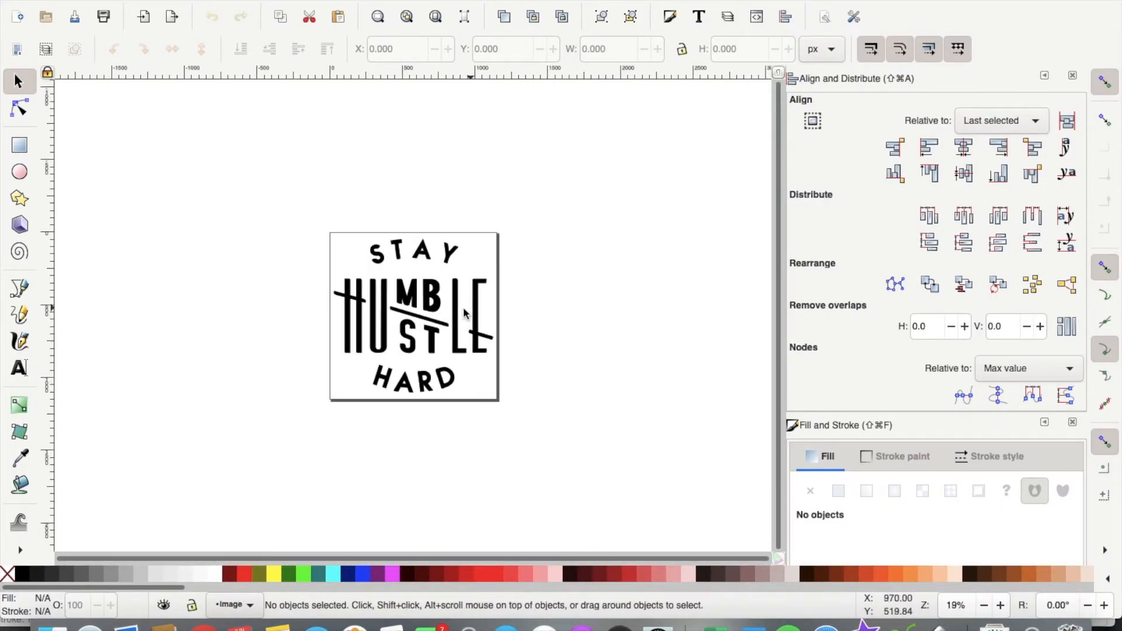
left_click(458, 315)
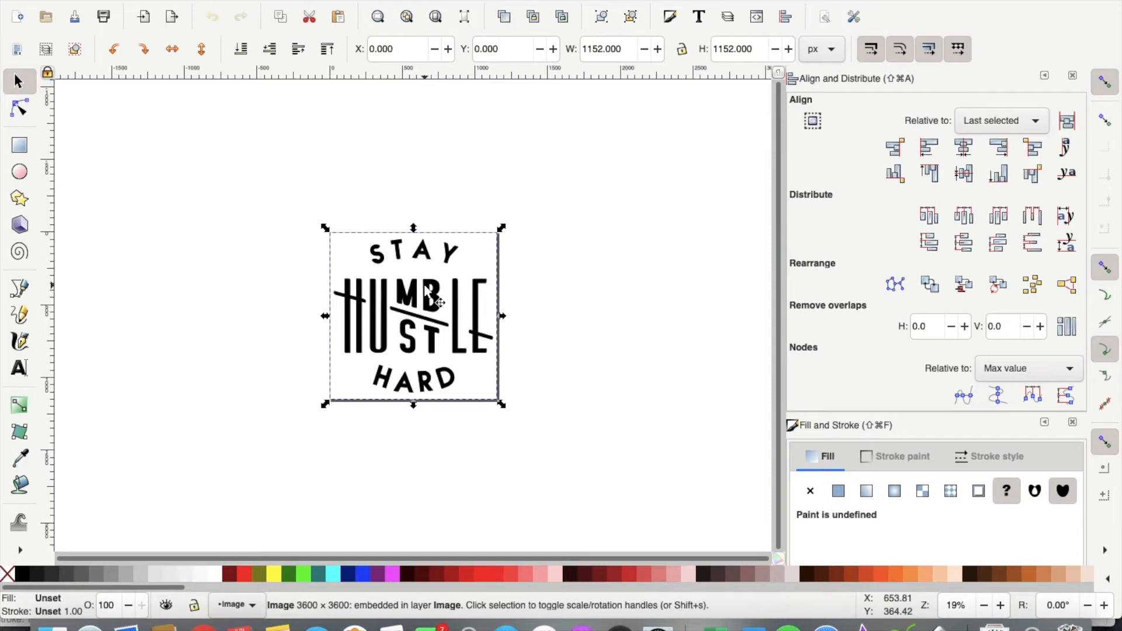
left_click_drag(479, 314, 455, 314)
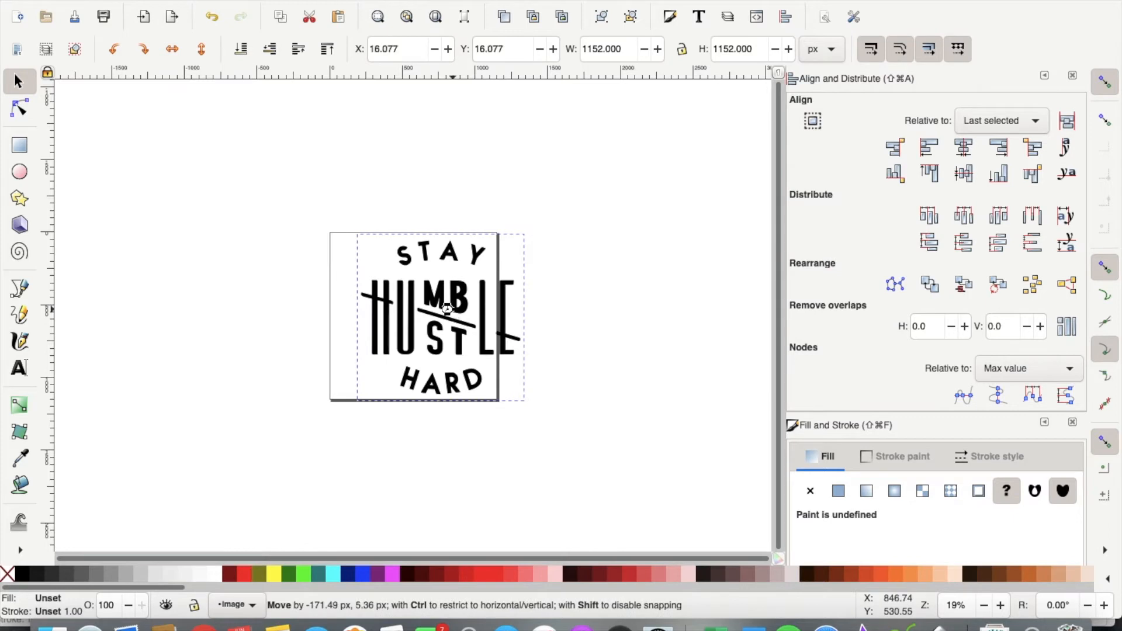
key("super+z")
key("super+z")
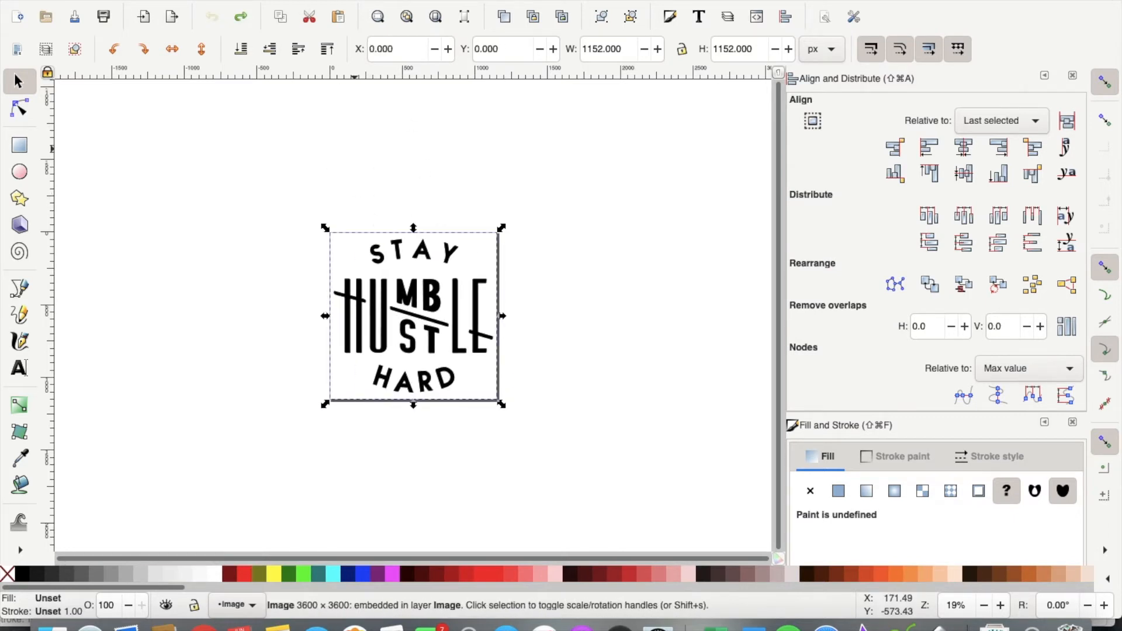
Step: Trace the bitmap with 2 brightness-step scans, smoothed and stacked, with the background removed
left_click(306, 0)
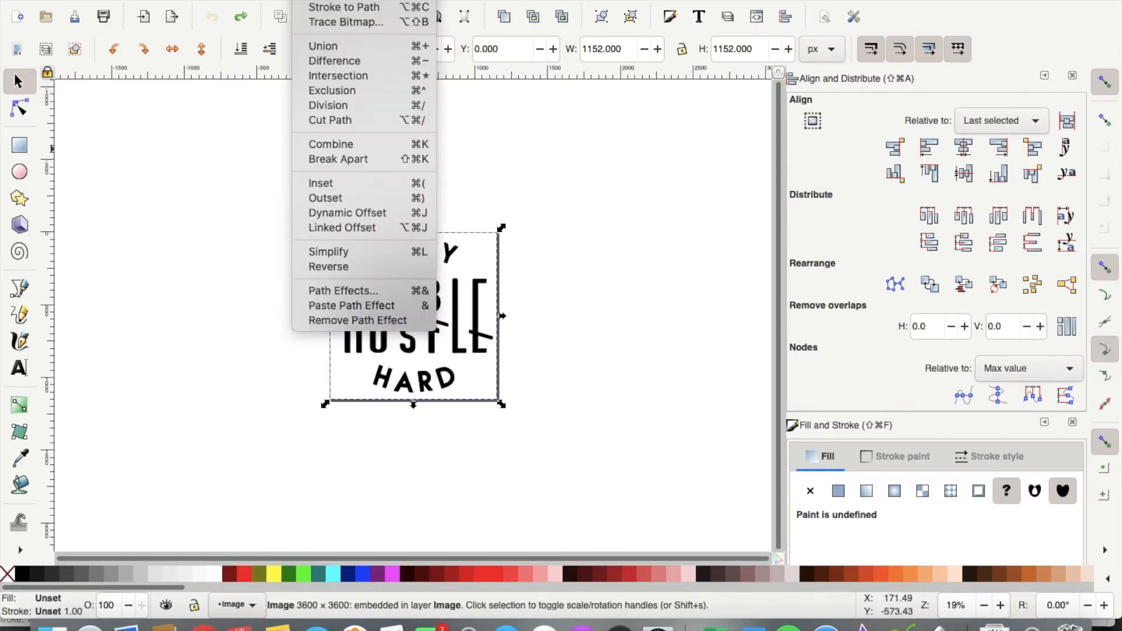
left_click(345, 23)
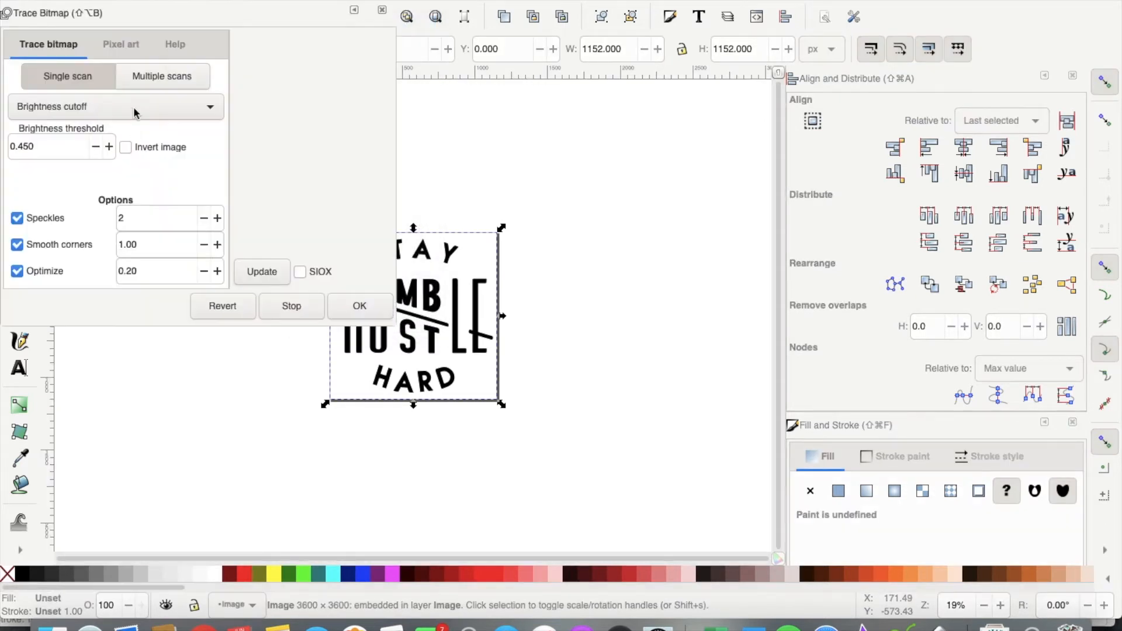
left_click(139, 78)
triple_click(95, 150)
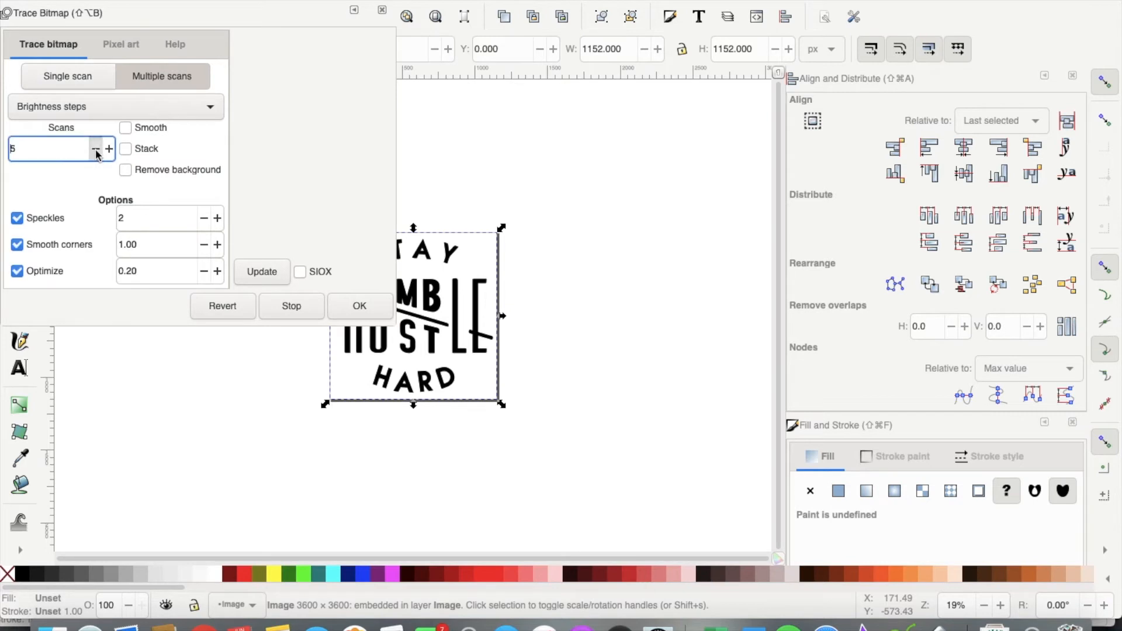
left_click(126, 153)
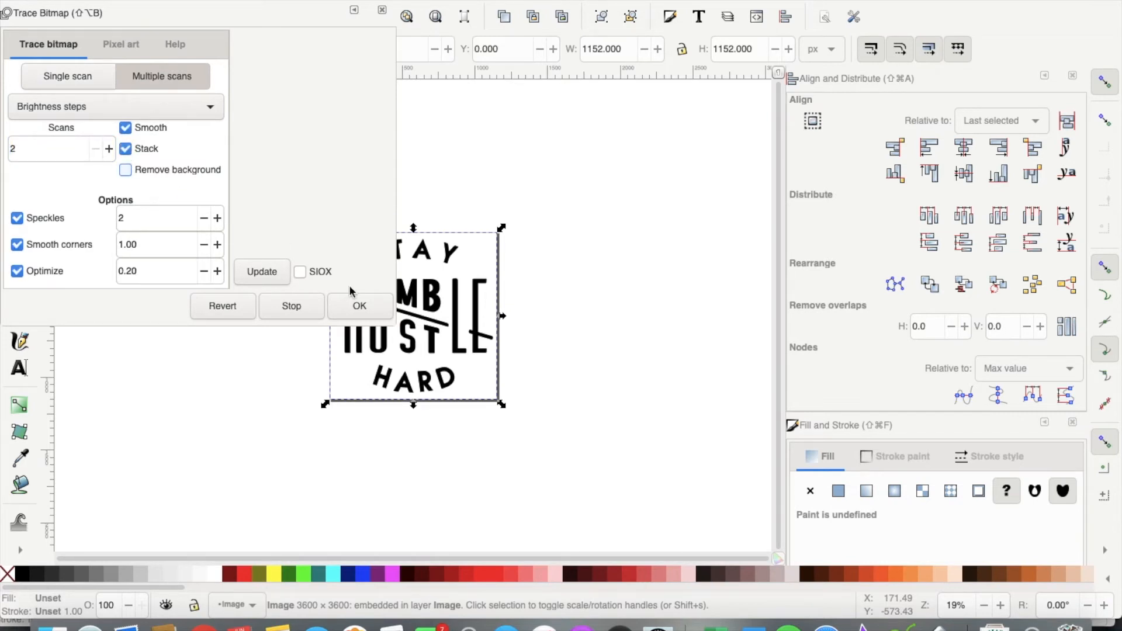
left_click(359, 309)
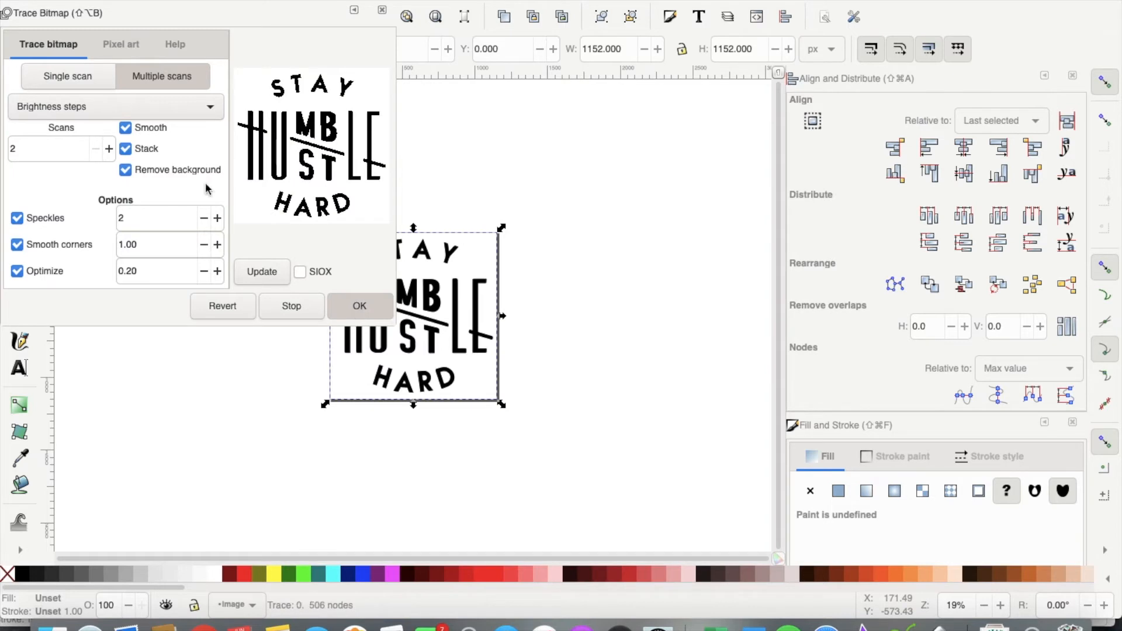
left_click(11, 1)
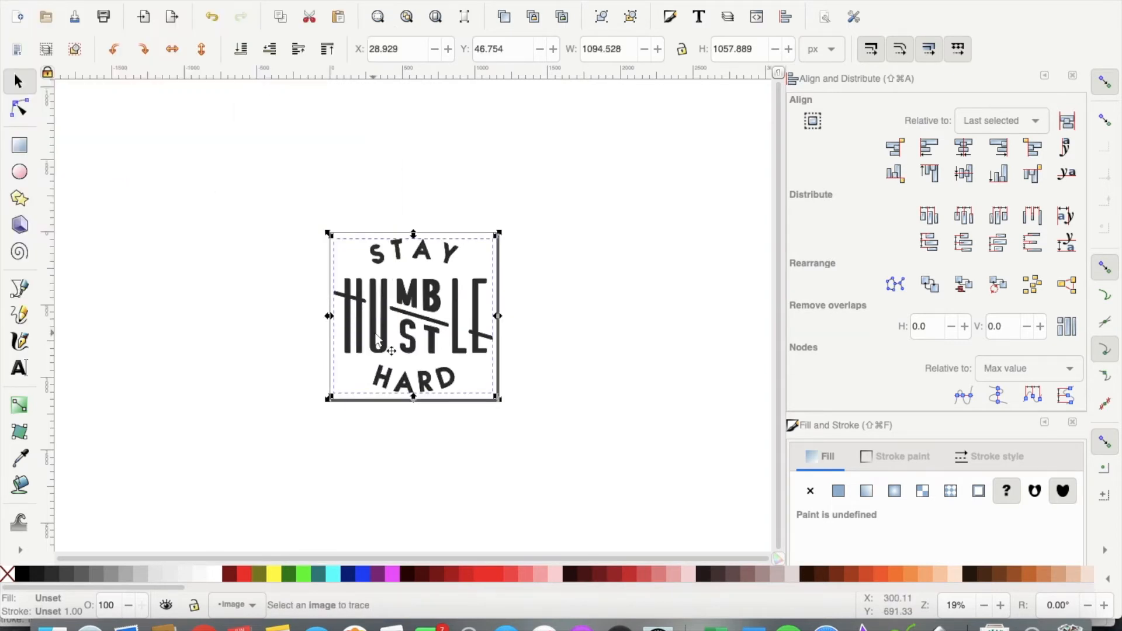
left_click(572, 292)
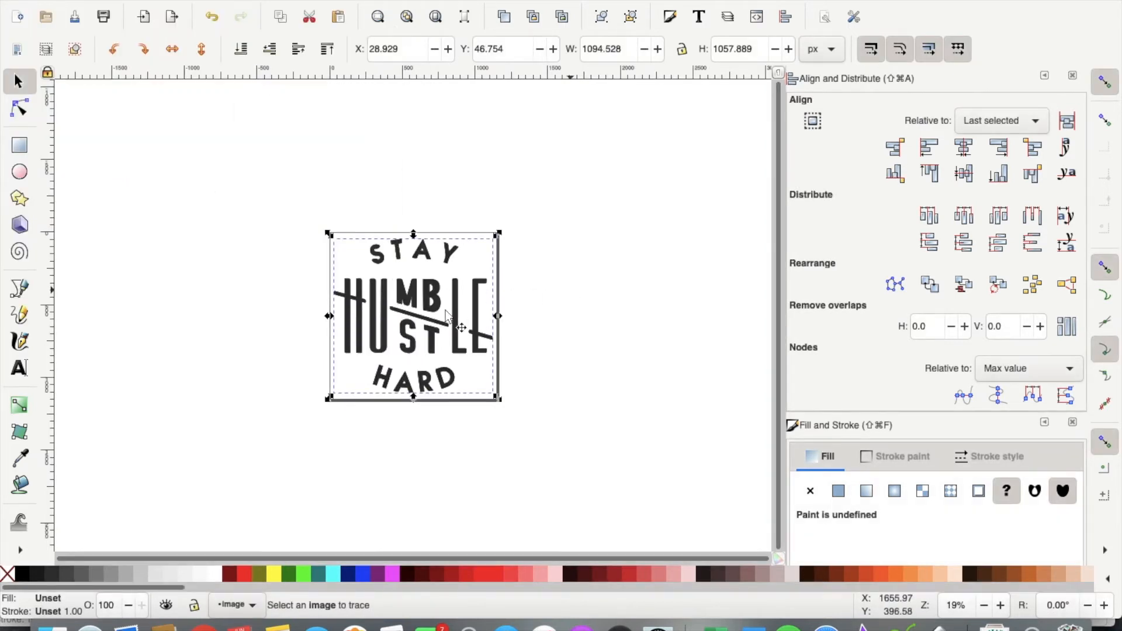
Step: Delete the original bitmap and group the traced artwork on the page
left_click_drag(445, 308, 648, 301)
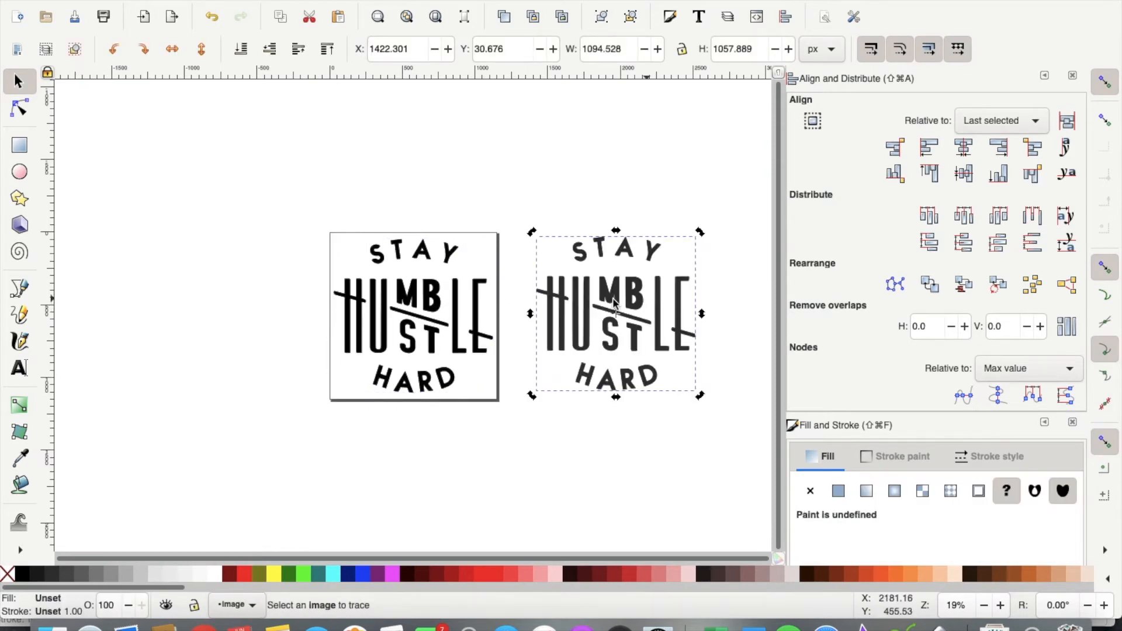
key("Escape")
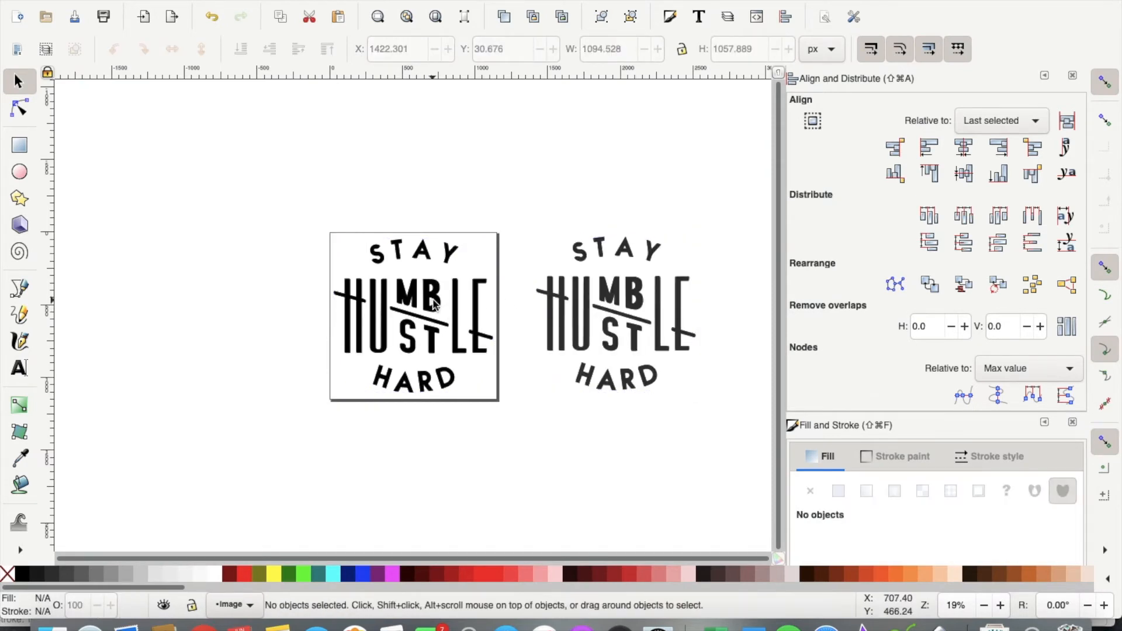
left_click(435, 301)
key("Delete")
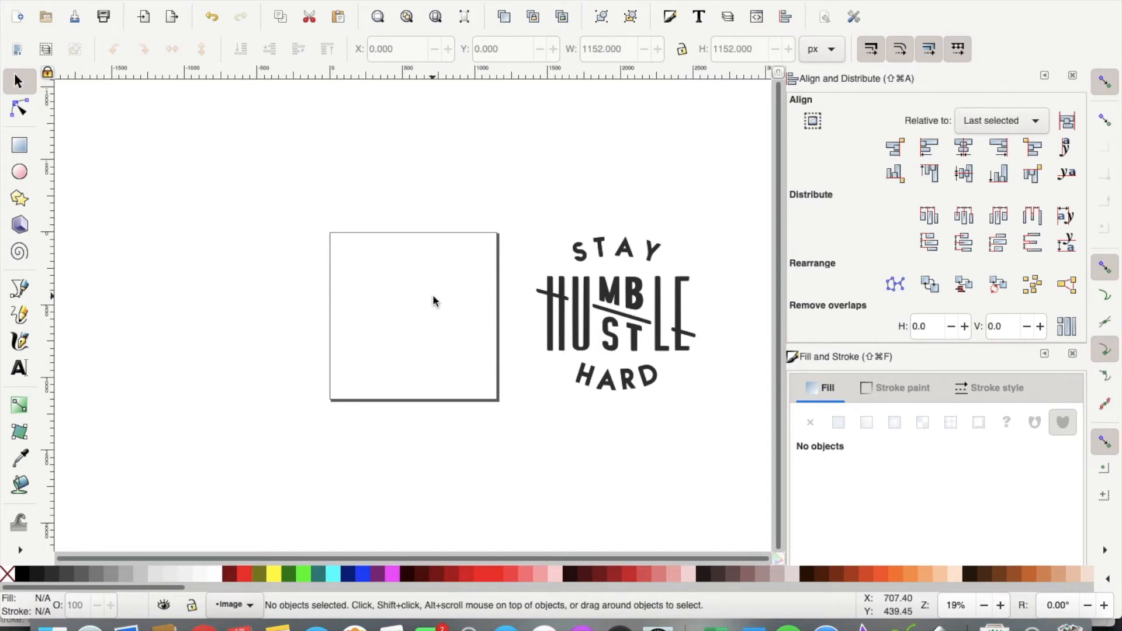
mouse_move(609, 301)
left_mouse_down()
mouse_move(420, 312)
mouse_move(398, 301)
mouse_move(409, 295)
left_mouse_up()
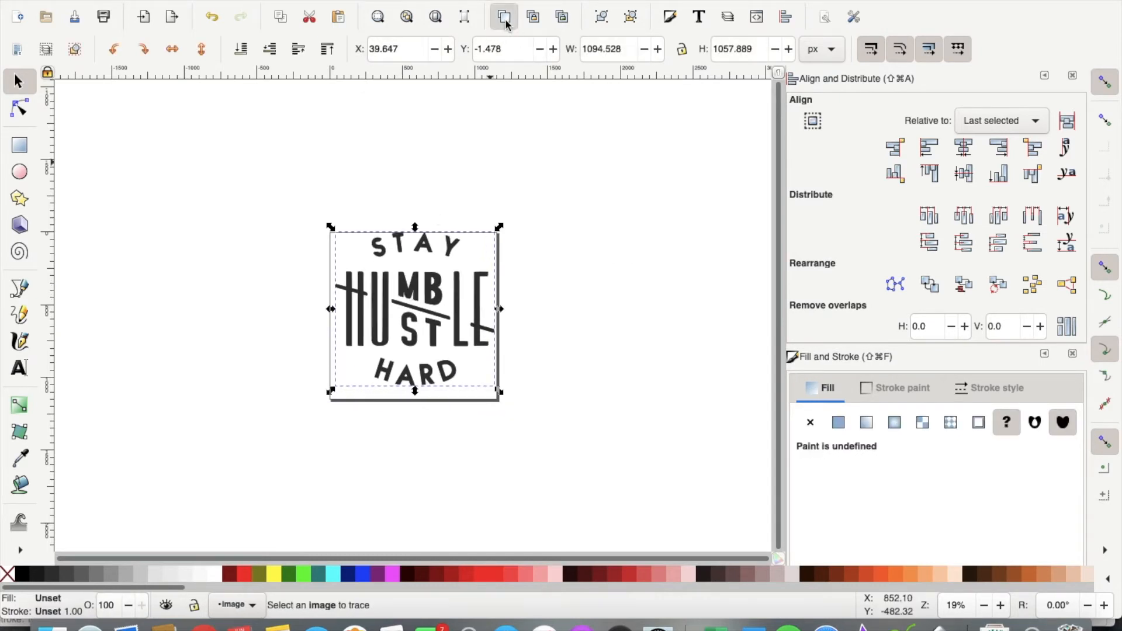
left_click(504, 17)
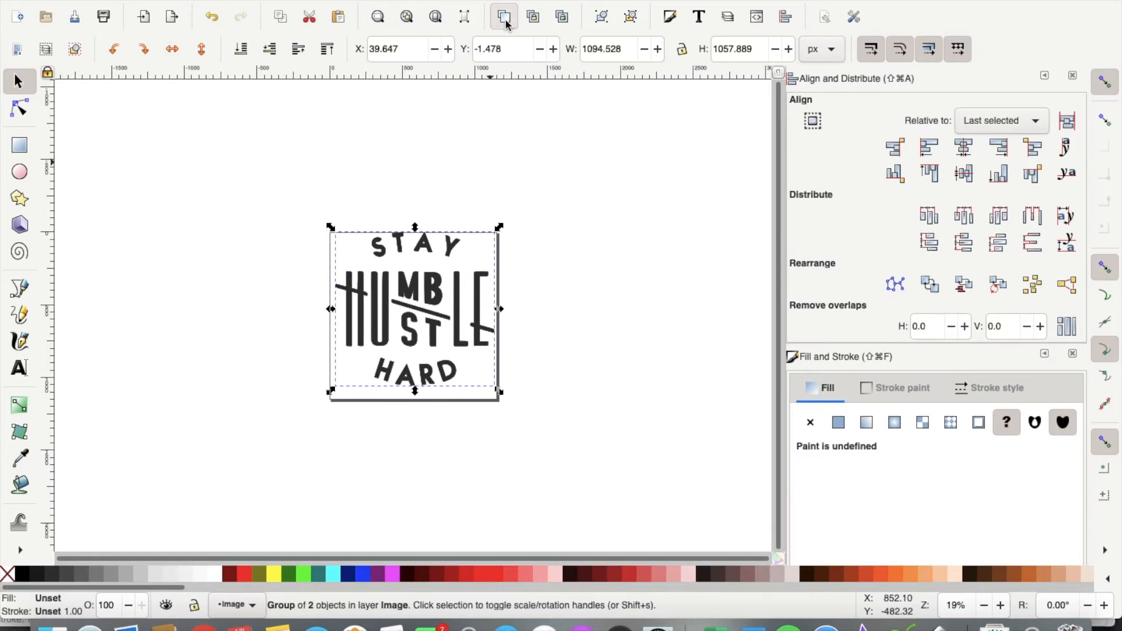
Step: Place three copies of the traced artwork stacked to the right of the page
left_click_drag(431, 283, 655, 189)
left_click_drag(457, 295, 675, 376)
left_click_drag(450, 307, 663, 537)
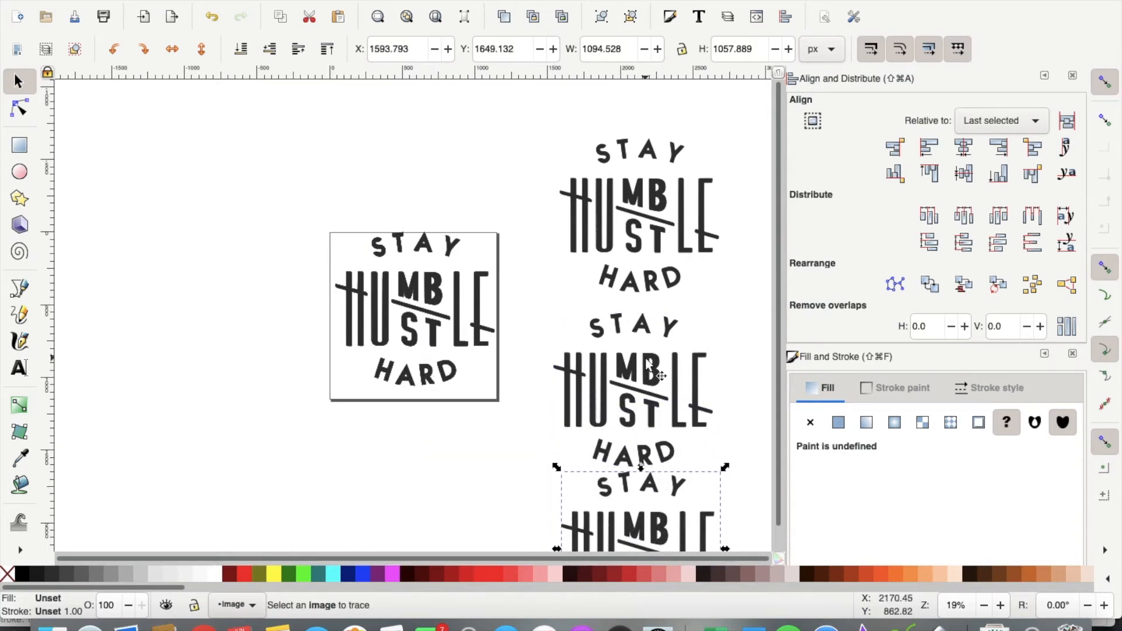
key("minus")
key("minus")
left_click(427, 315)
left_click(268, 254)
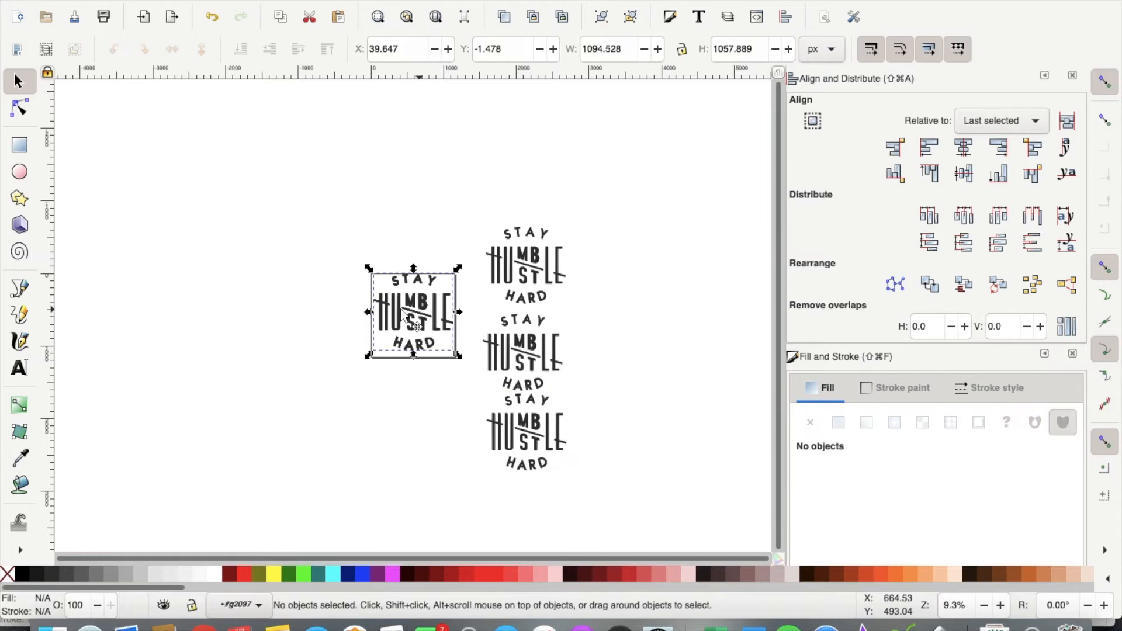
Step: Move the artwork copies into a column on the left of the page
mouse_move(397, 313)
left_mouse_down()
mouse_move(360, 308)
mouse_move(247, 238)
left_mouse_up()
left_click_drag(389, 310, 251, 330)
left_click_drag(401, 326, 272, 453)
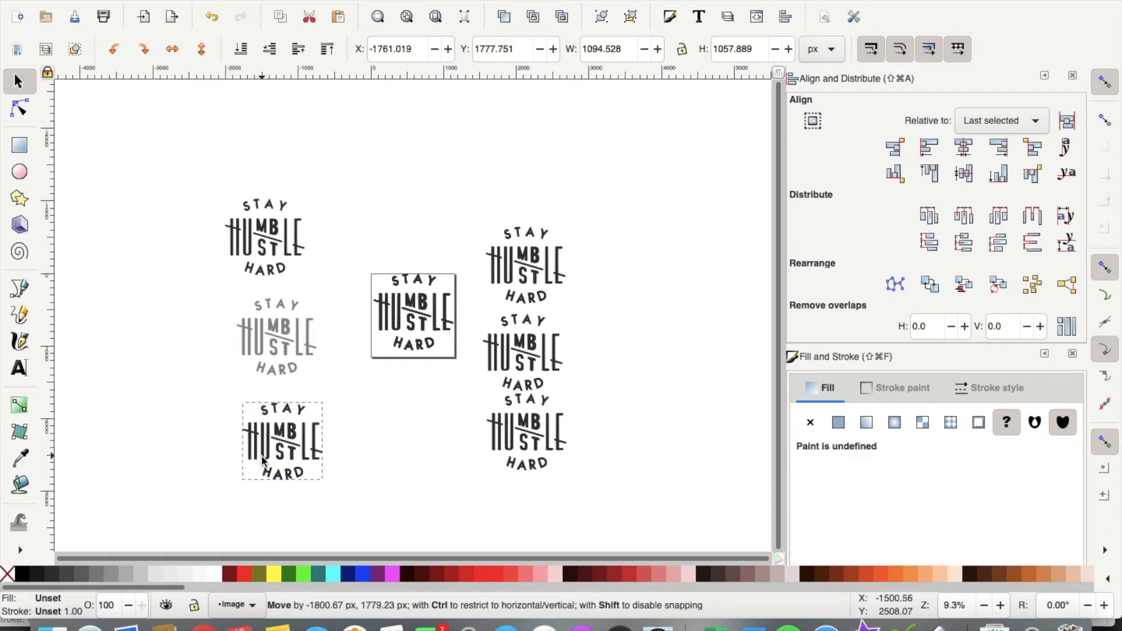
left_click(270, 366)
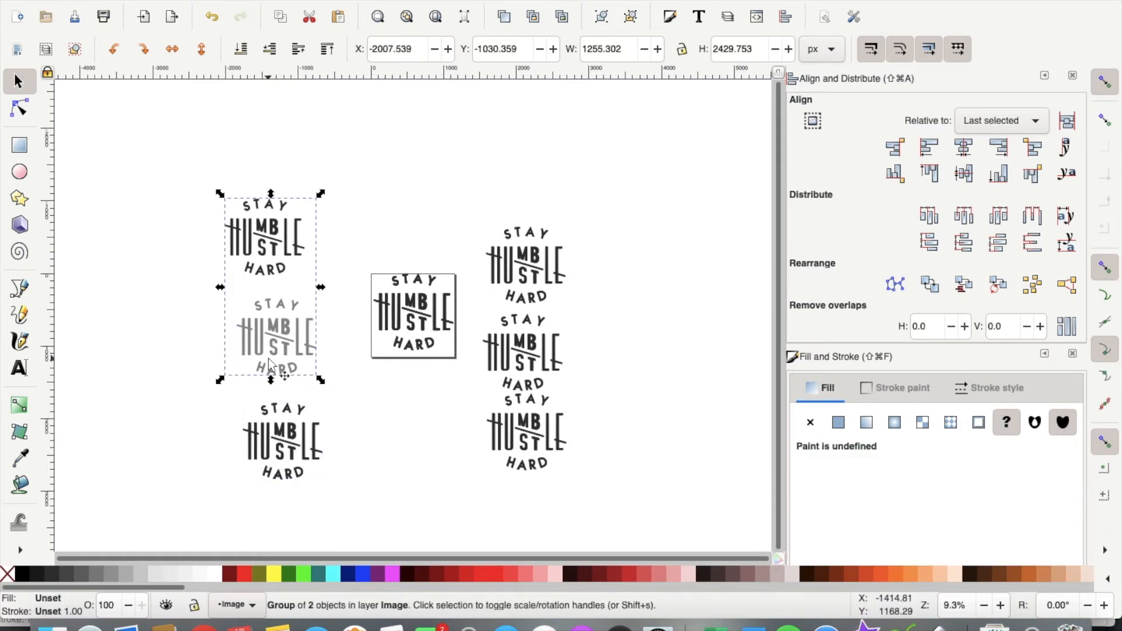
left_click(111, 362)
Step: Delete the extra lighter group and position the remaining copy left of the page
left_click(272, 366)
left_click(269, 338)
left_click(144, 364)
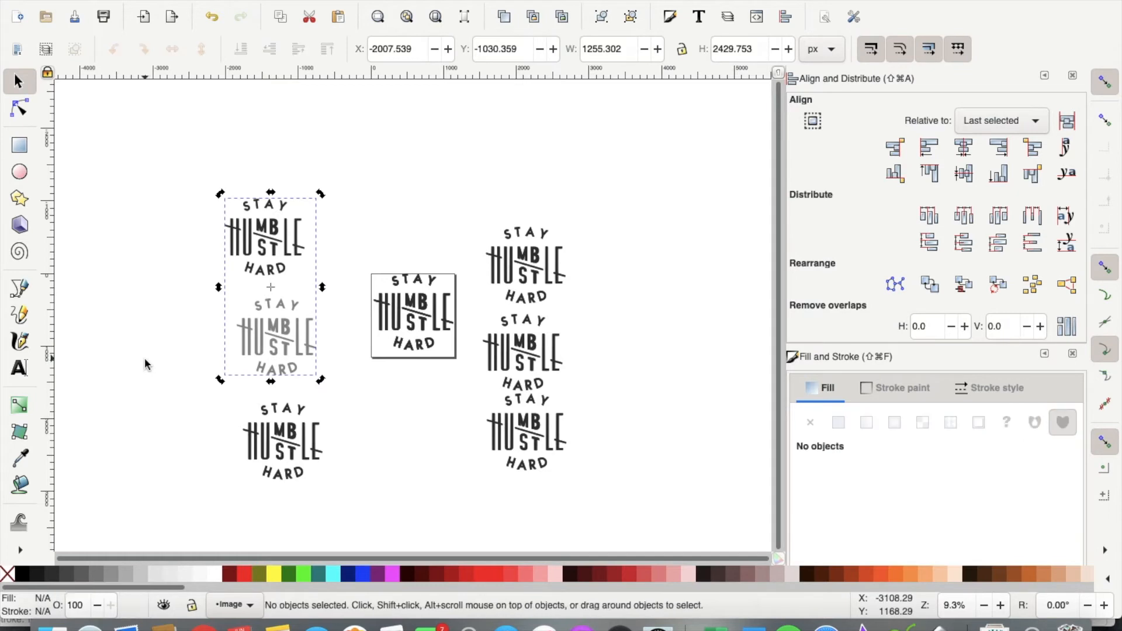
left_click(247, 350)
key("Delete")
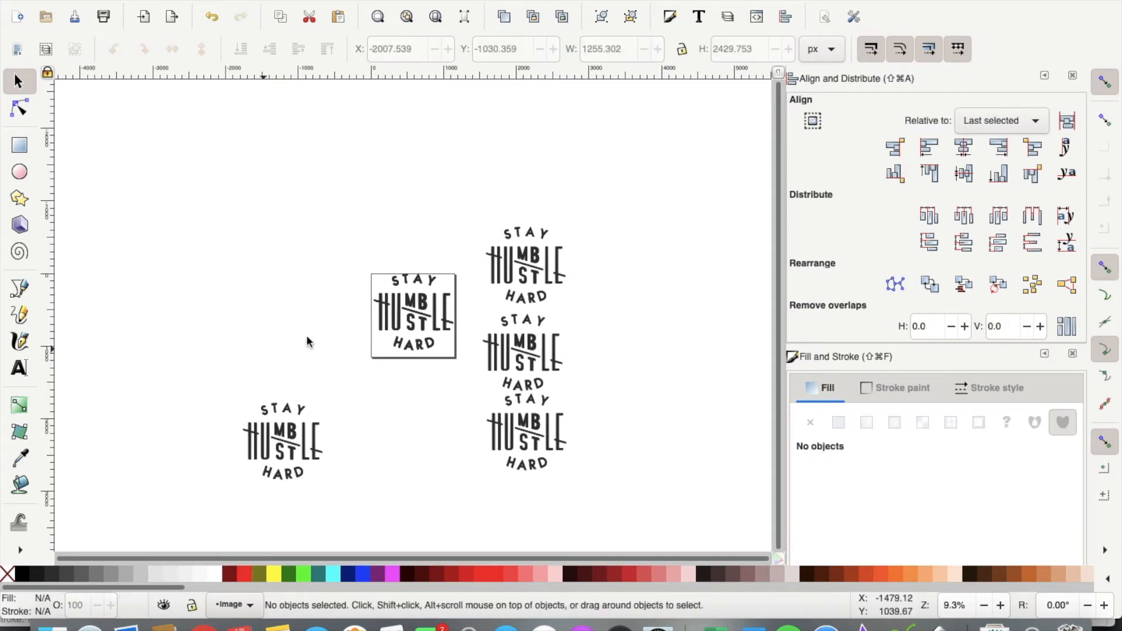
left_click_drag(398, 313, 289, 235)
left_click_drag(393, 316, 255, 351)
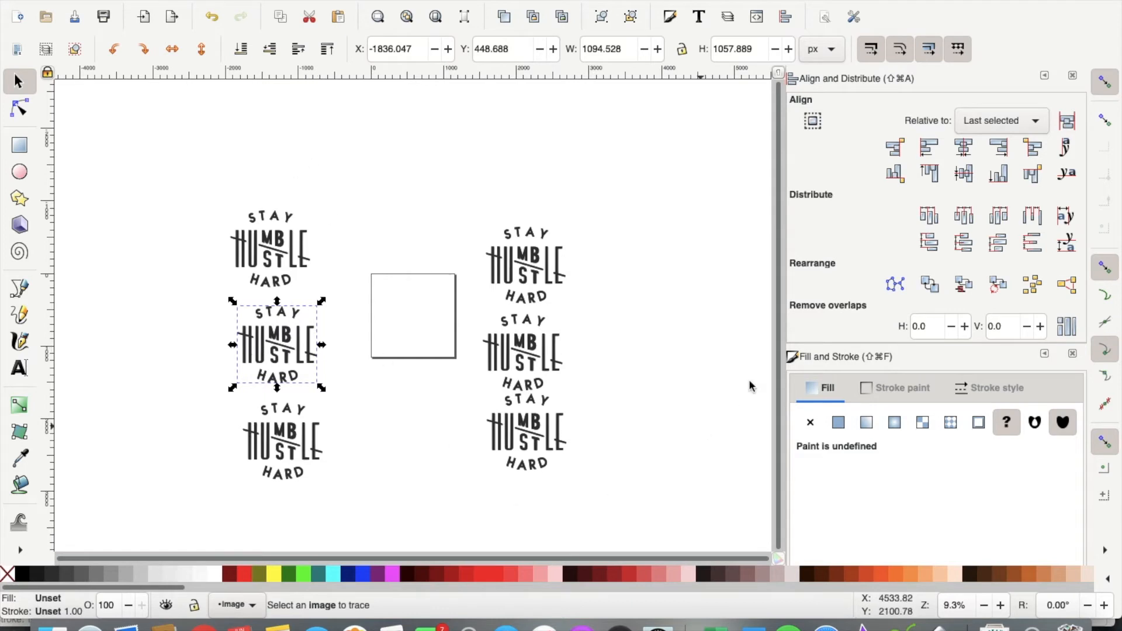
Step: Fill the three left copies cyan, red and purple, top to bottom
left_click(305, 266)
left_click(343, 570)
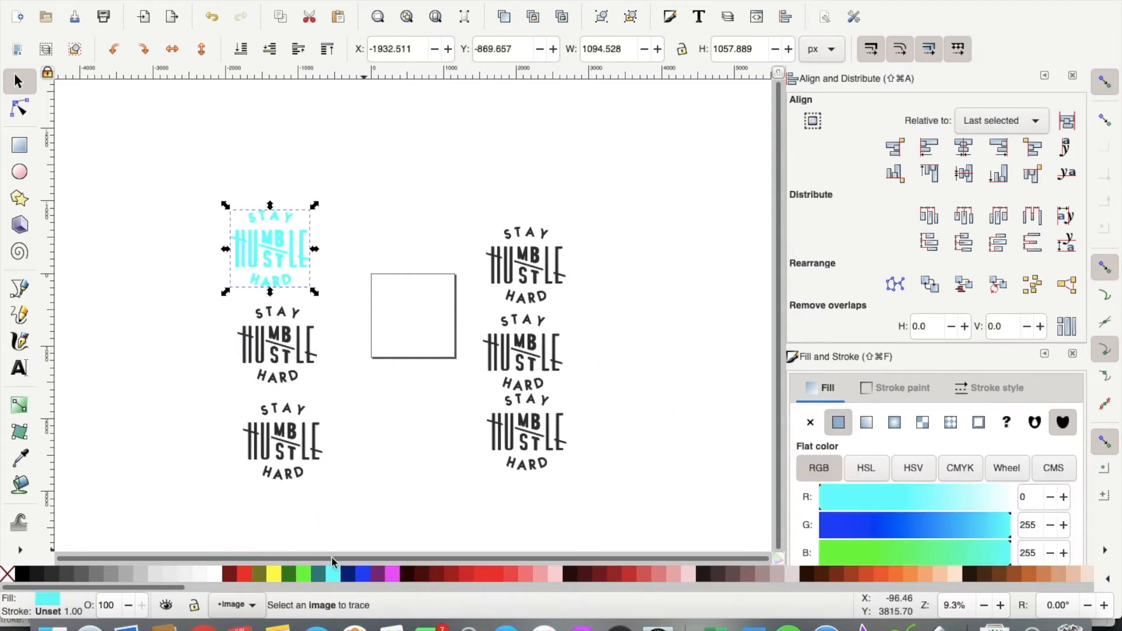
left_click(291, 371)
left_click(244, 574)
left_click(284, 442)
left_click(392, 579)
left_click(378, 575)
Step: Move the cyan copy onto the page, ungroup it and union it into one shape
left_click_drag(290, 237, 430, 303)
key("plus")
key("plus")
key("plus")
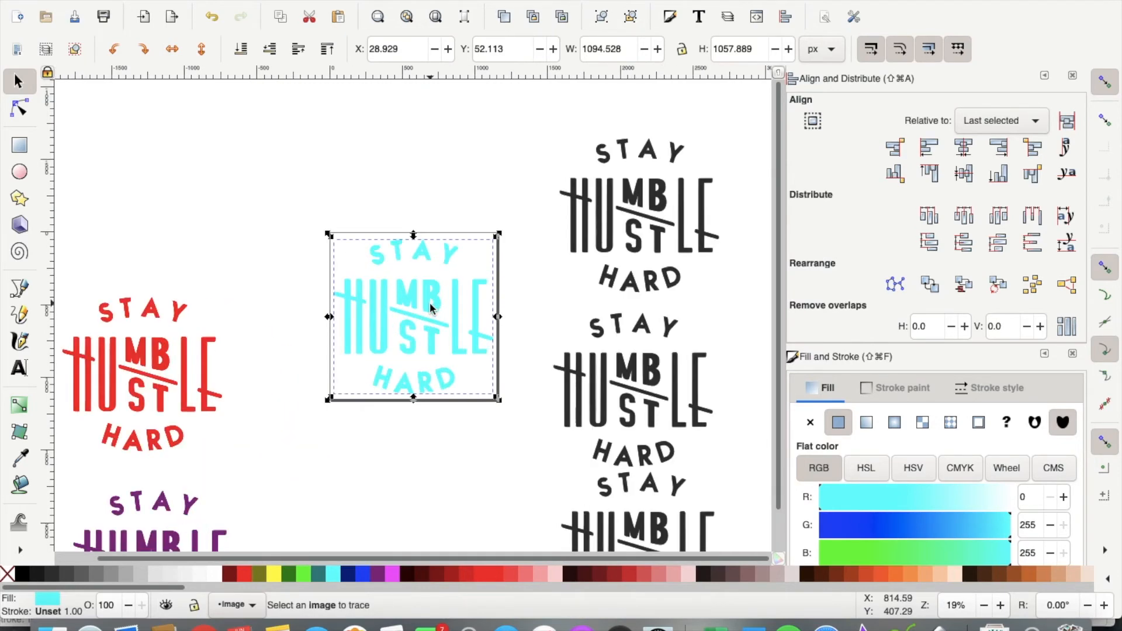
left_click(259, 1)
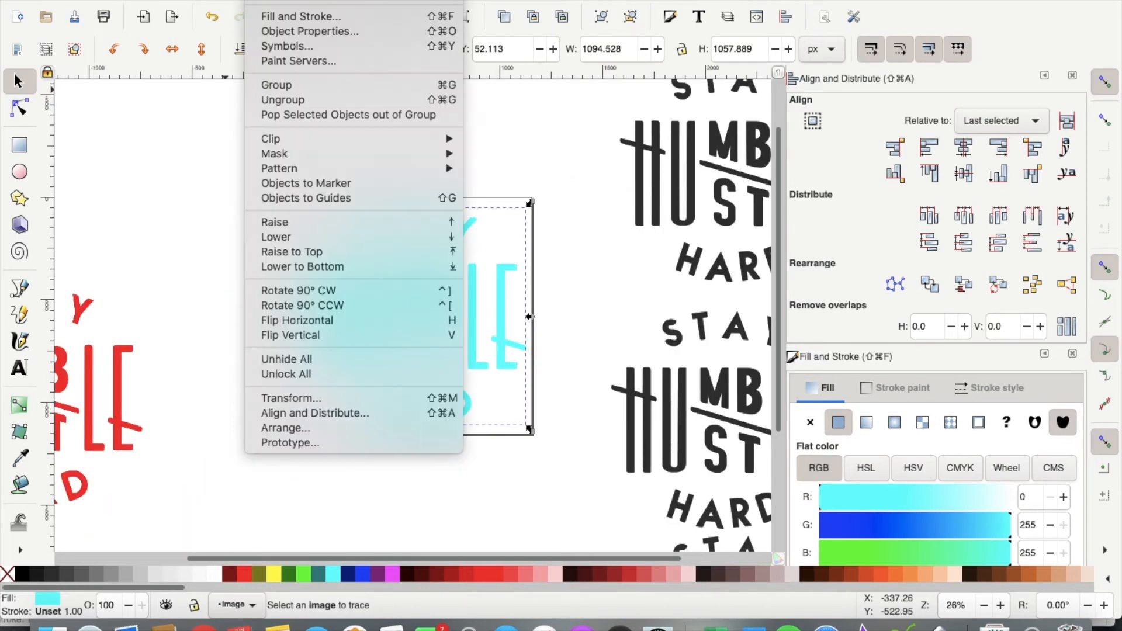
left_click(286, 103)
left_click(304, 0)
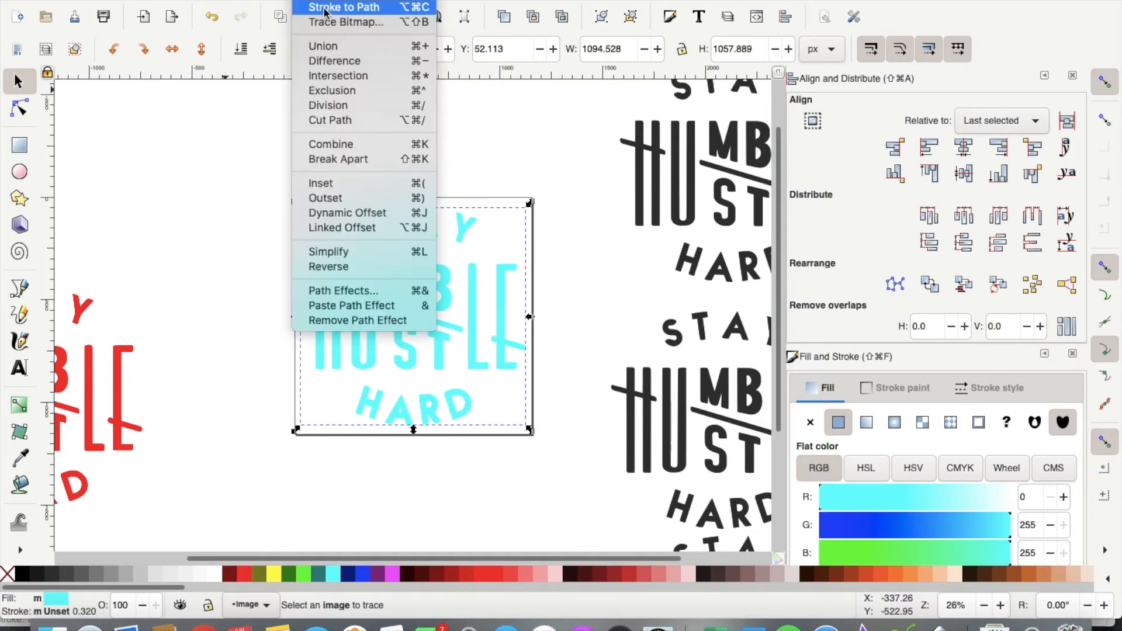
left_click(323, 46)
Step: Outset the cyan shape twice to grow its outline
left_click(304, 1)
left_click(343, 198)
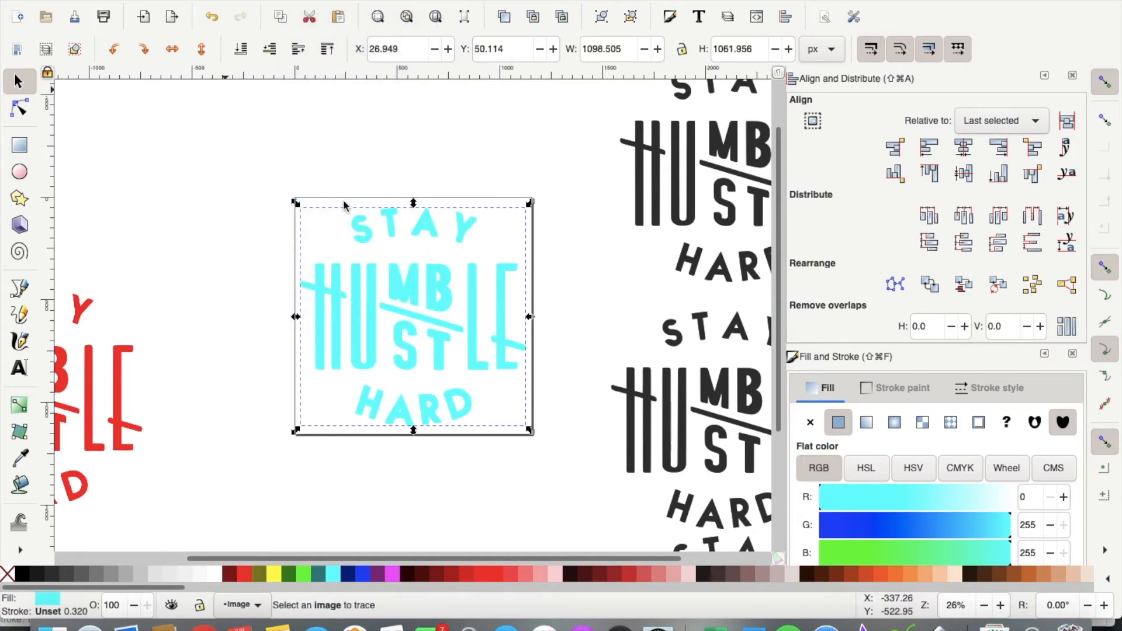
left_click(304, 0)
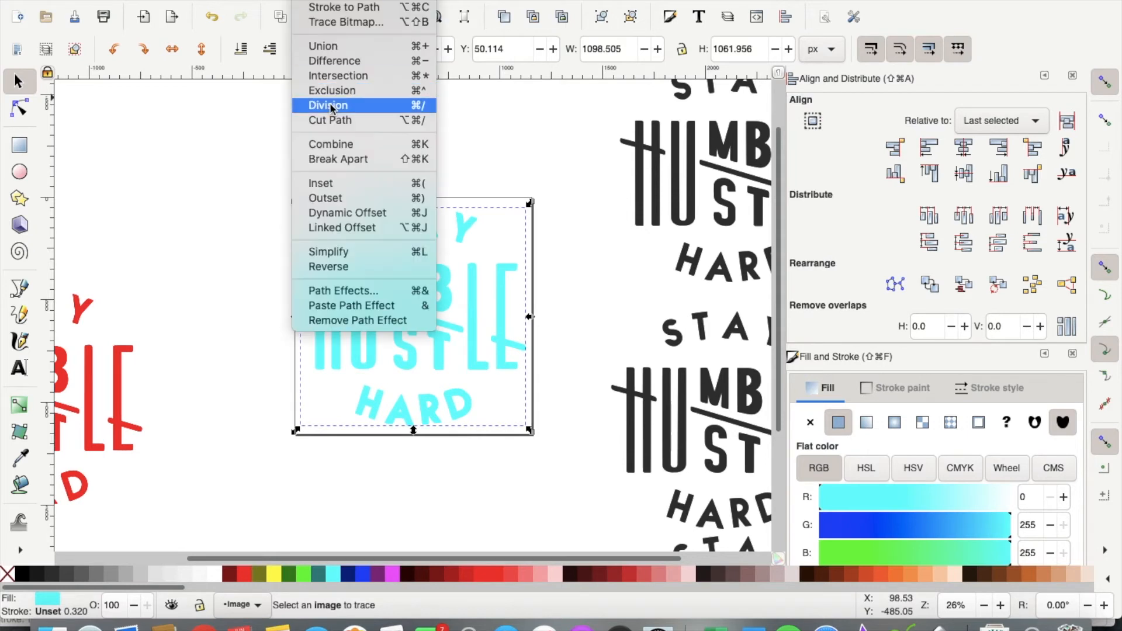
left_click(336, 199)
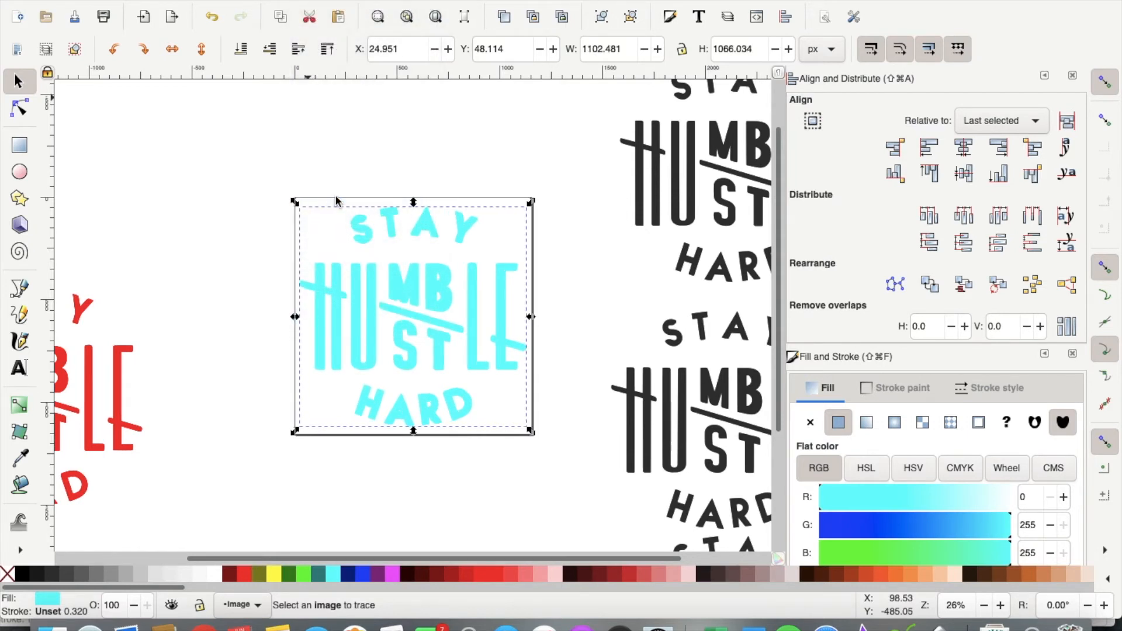
left_click(304, 1)
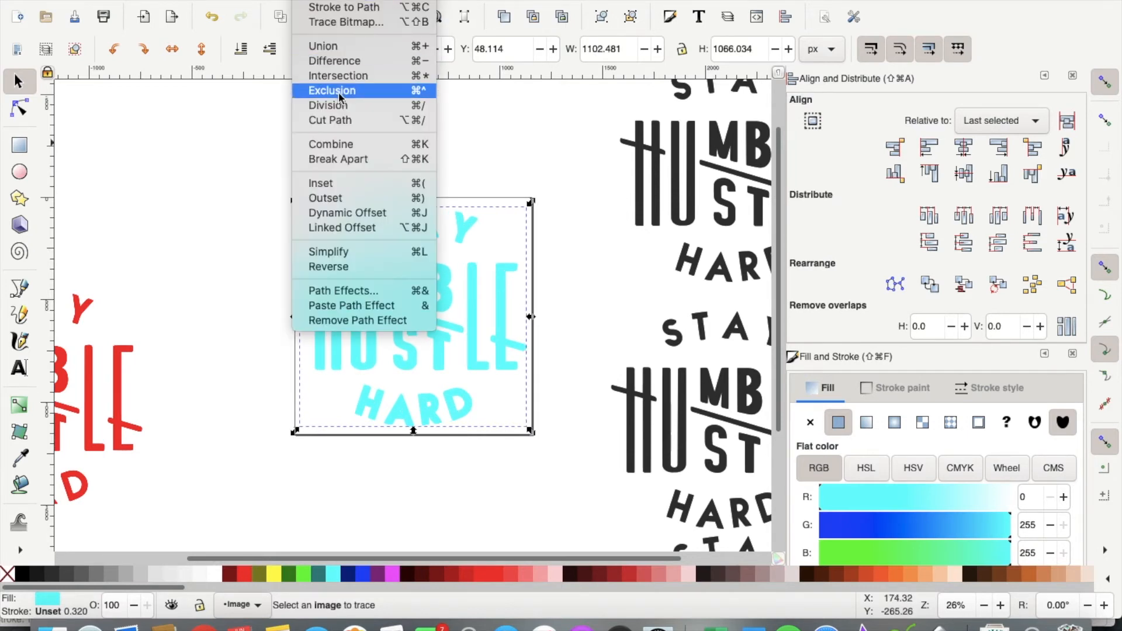
Step: Outset the cyan outline once more and place the black lettering over it
left_click(361, 200)
left_click_drag(704, 175, 377, 338)
left_click(662, 214)
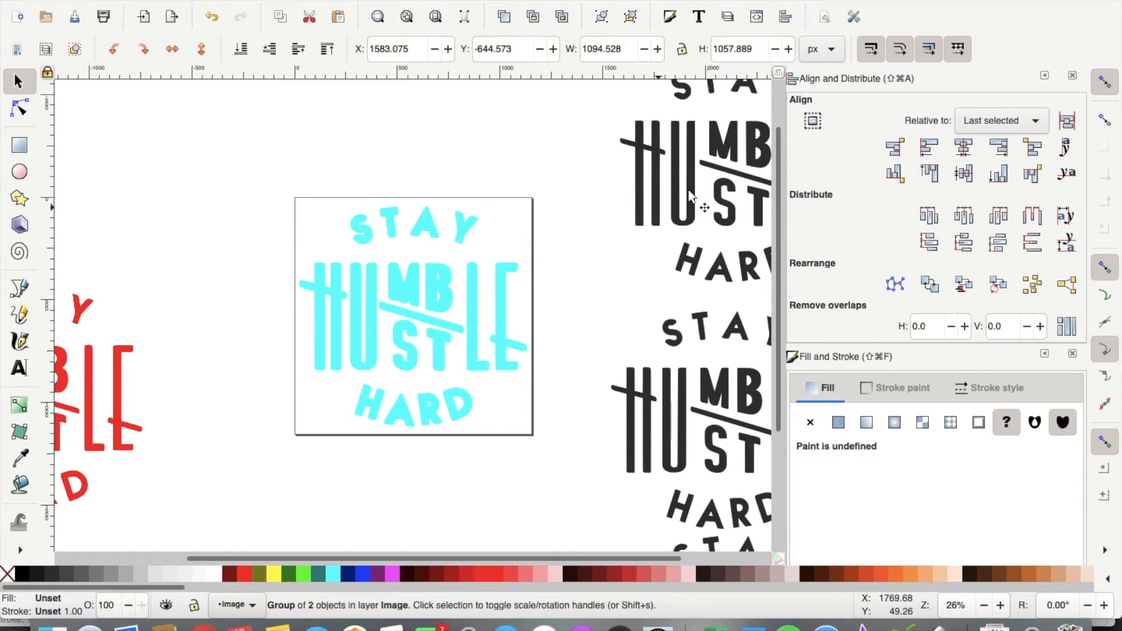
left_click_drag(720, 168, 385, 306)
left_click(221, 165)
left_click_drag(215, 153, 570, 489)
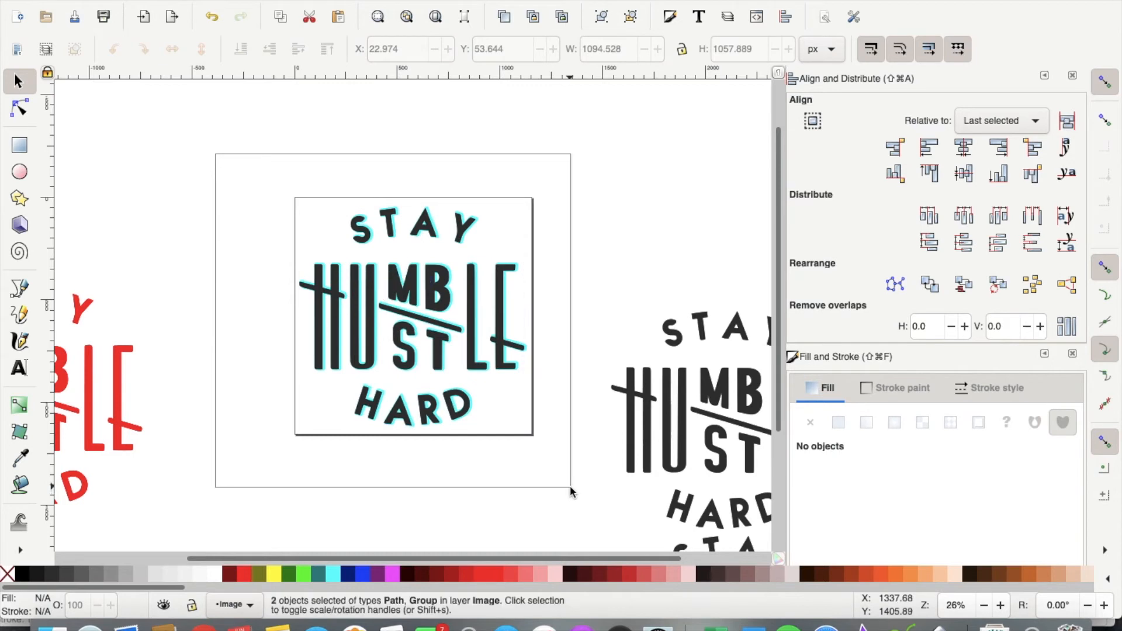
key("plus")
key("plus")
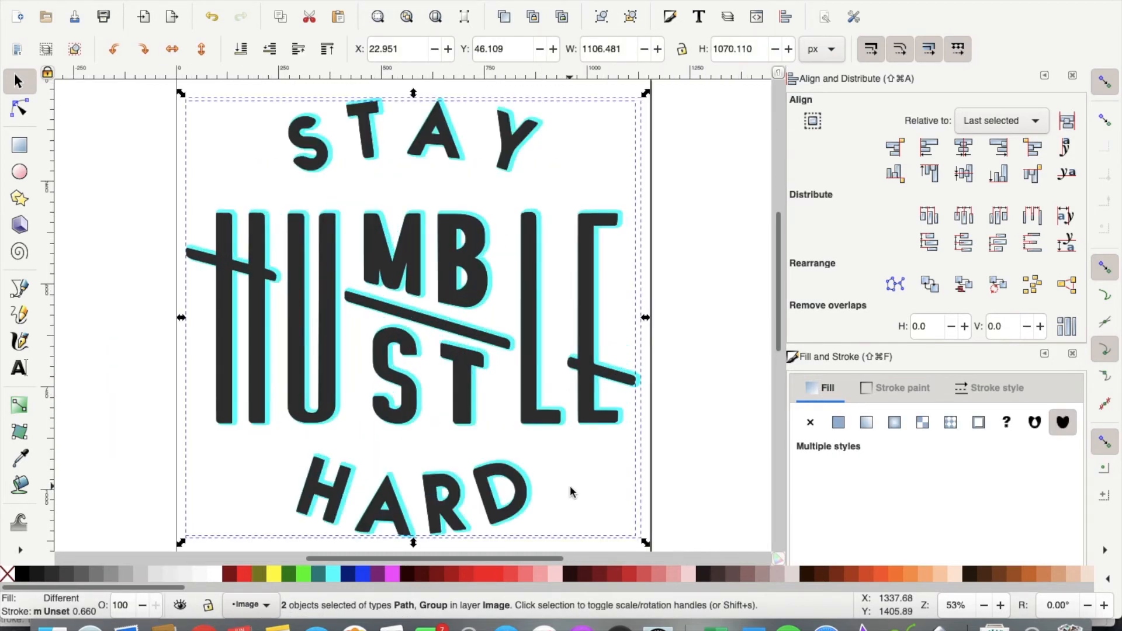
Step: Centre and group the black lettering with its cyan outline, then swap in the red design
left_click(963, 147)
left_click(964, 176)
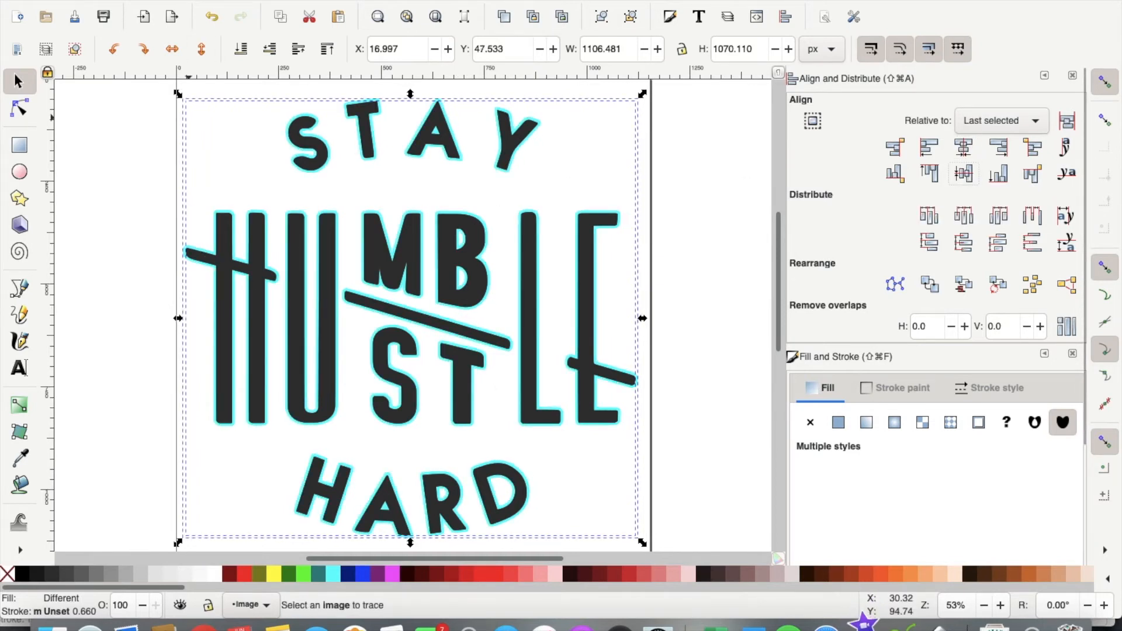
left_click(268, 2)
left_click(282, 93)
key("3")
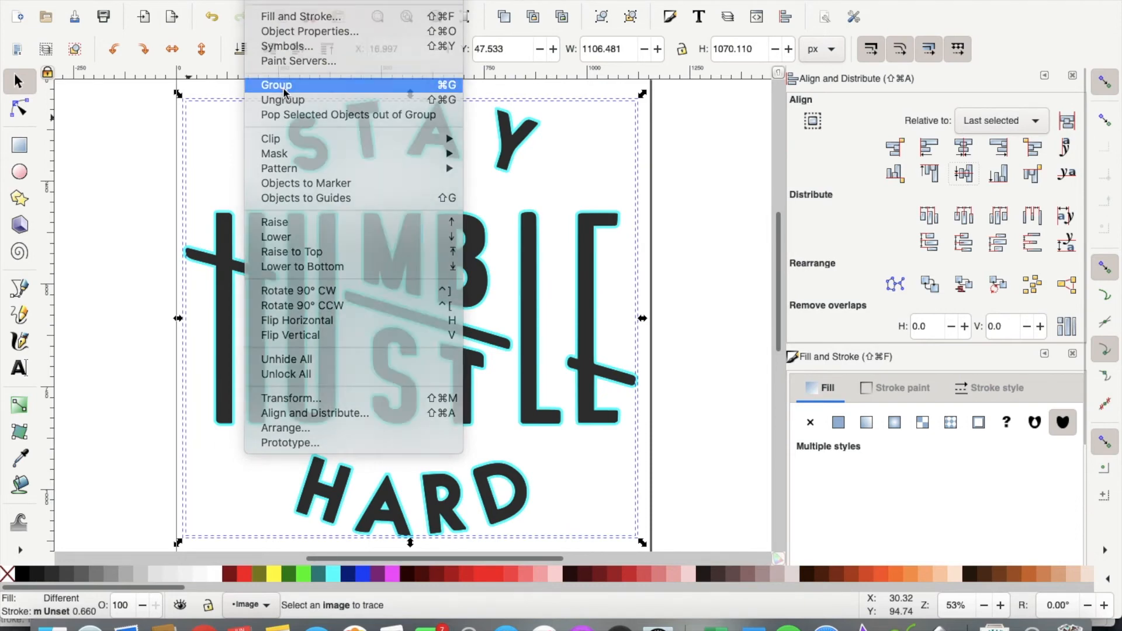
key("4")
left_click_drag(380, 299, 163, 149)
left_click_drag(252, 351, 451, 304)
Step: Ungroup and union the red lettering, then drag a dynamic offset outward into bolder letters
left_click(269, 1)
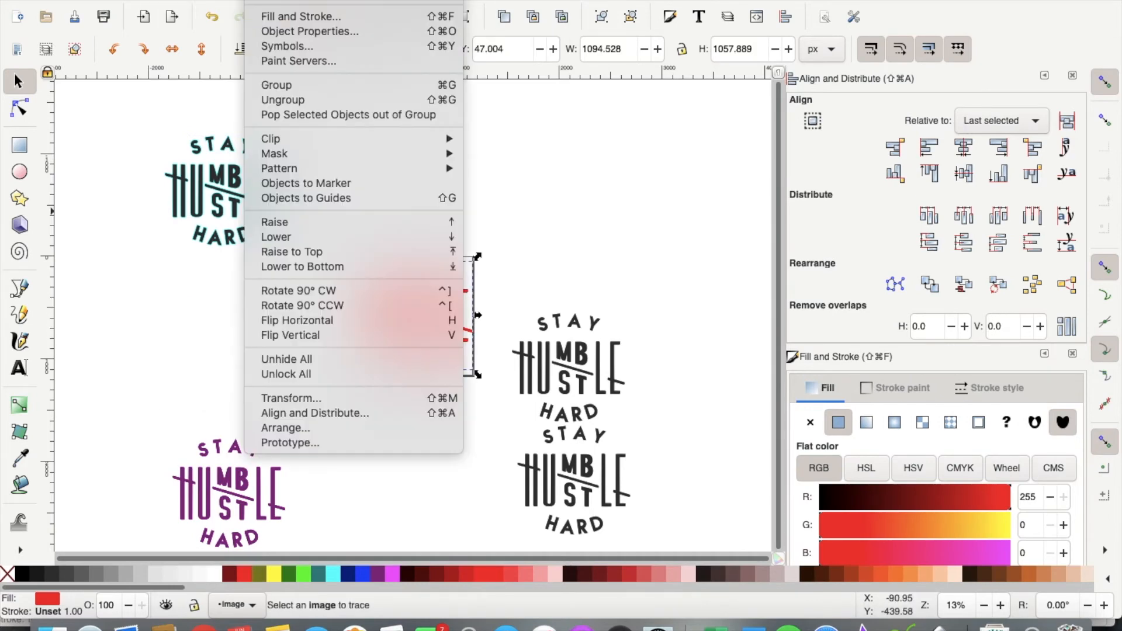
left_click(287, 99)
left_click(302, 1)
left_click(330, 46)
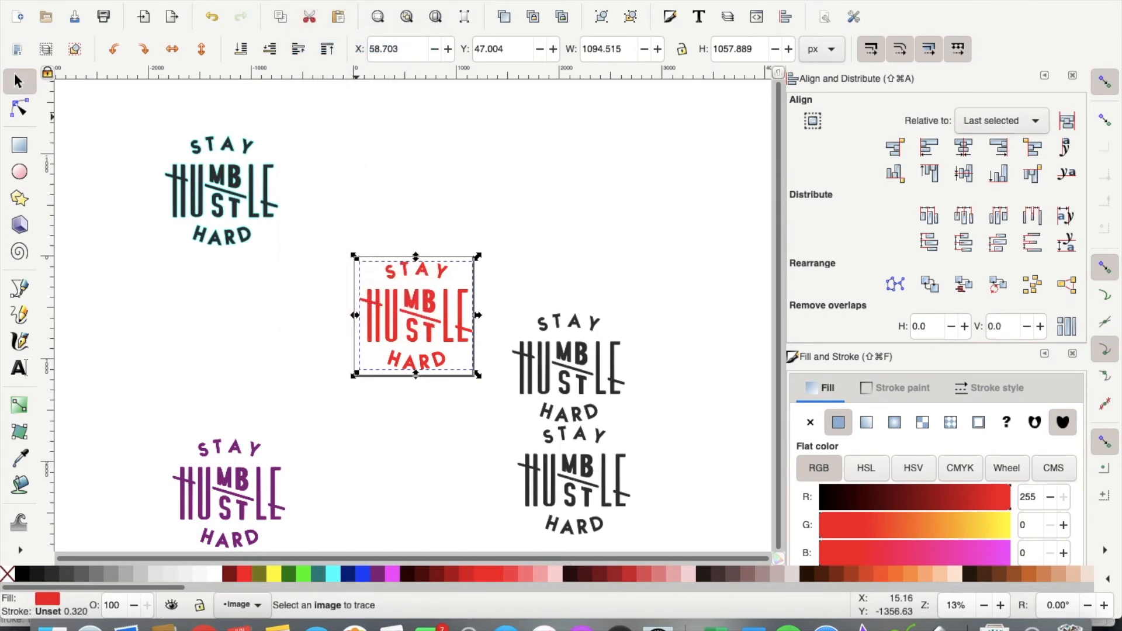
left_click(307, 2)
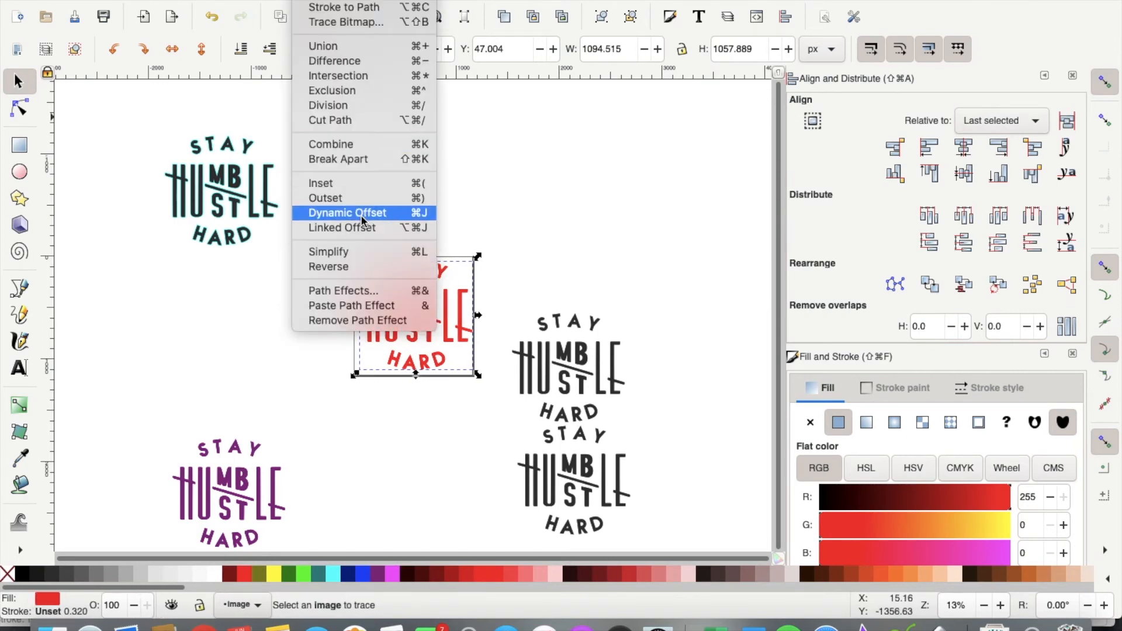
left_click(363, 220)
key("3")
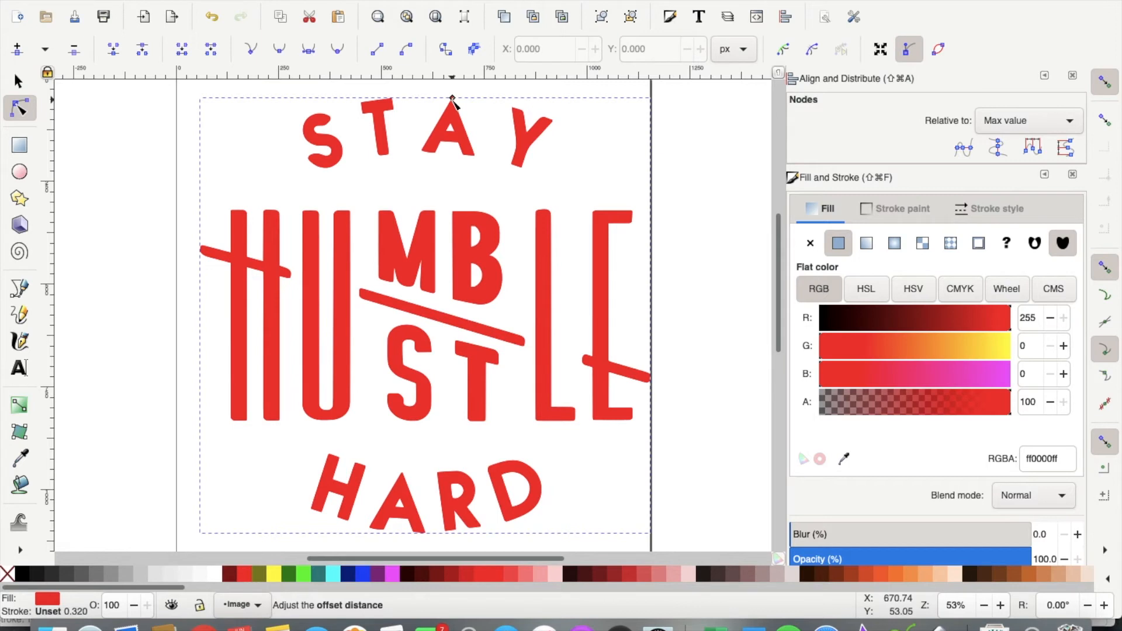
left_click_drag(451, 97, 453, 93)
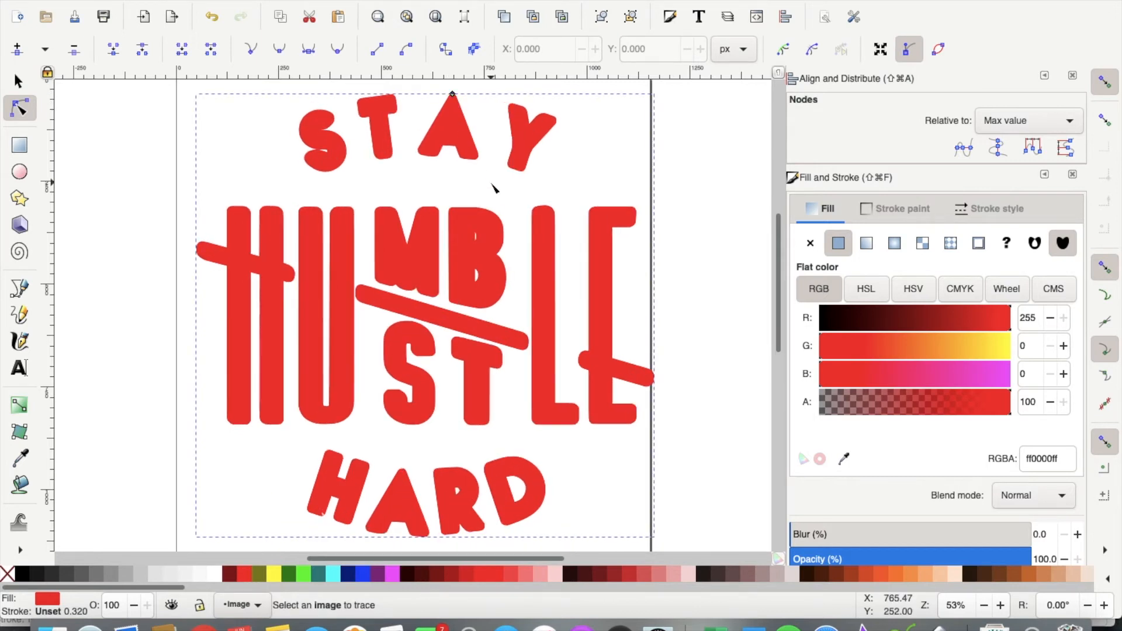
key("minus")
key("minus")
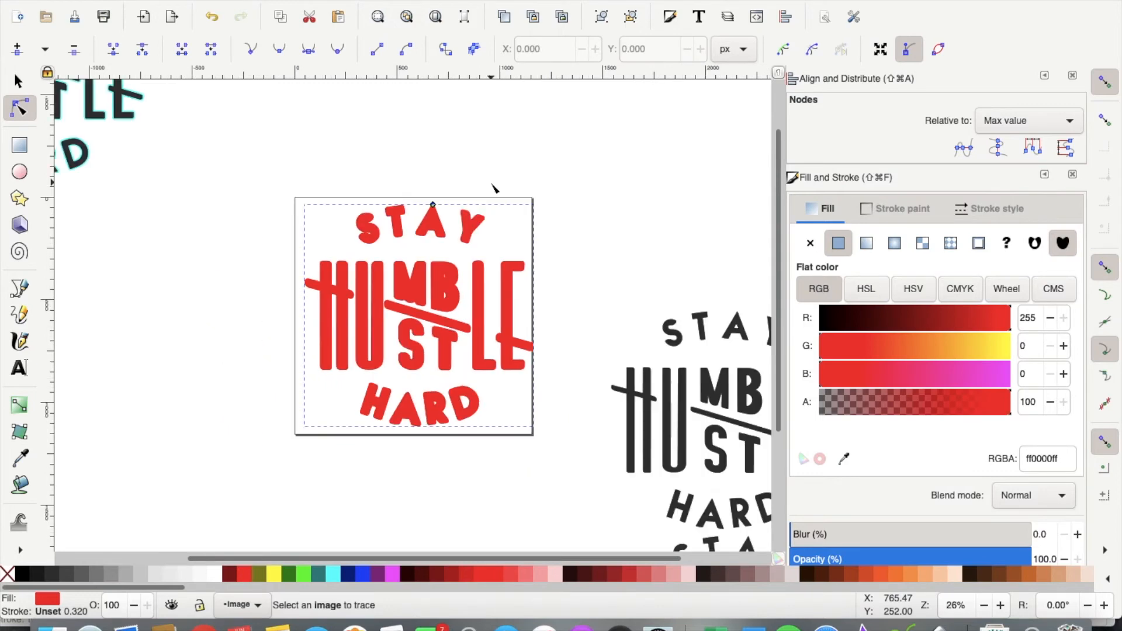
Step: Move the black lettering over the red offset and try centring them
left_click(669, 415)
left_click(20, 83)
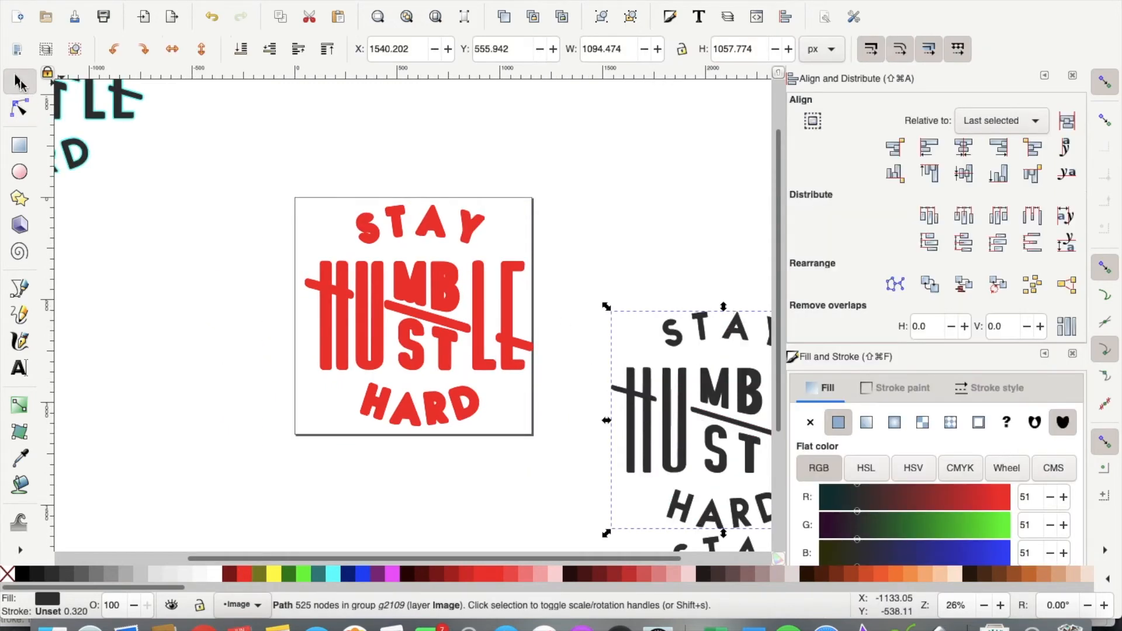
left_click_drag(659, 412, 440, 242)
left_click_drag(374, 259, 361, 292)
left_click_drag(213, 175, 575, 465)
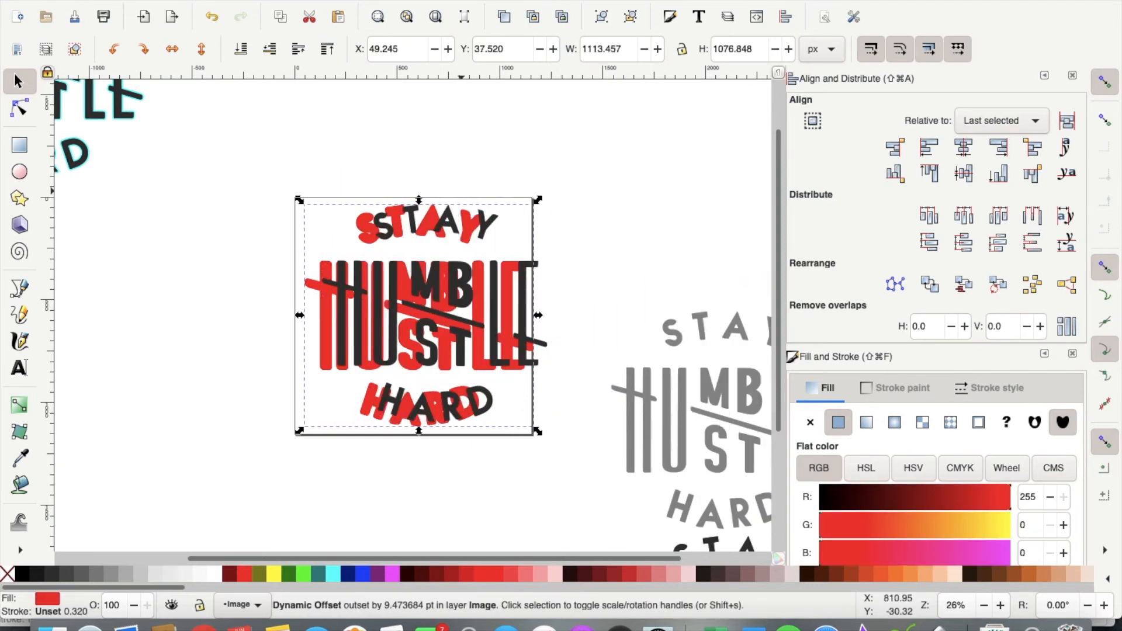
left_click(964, 149)
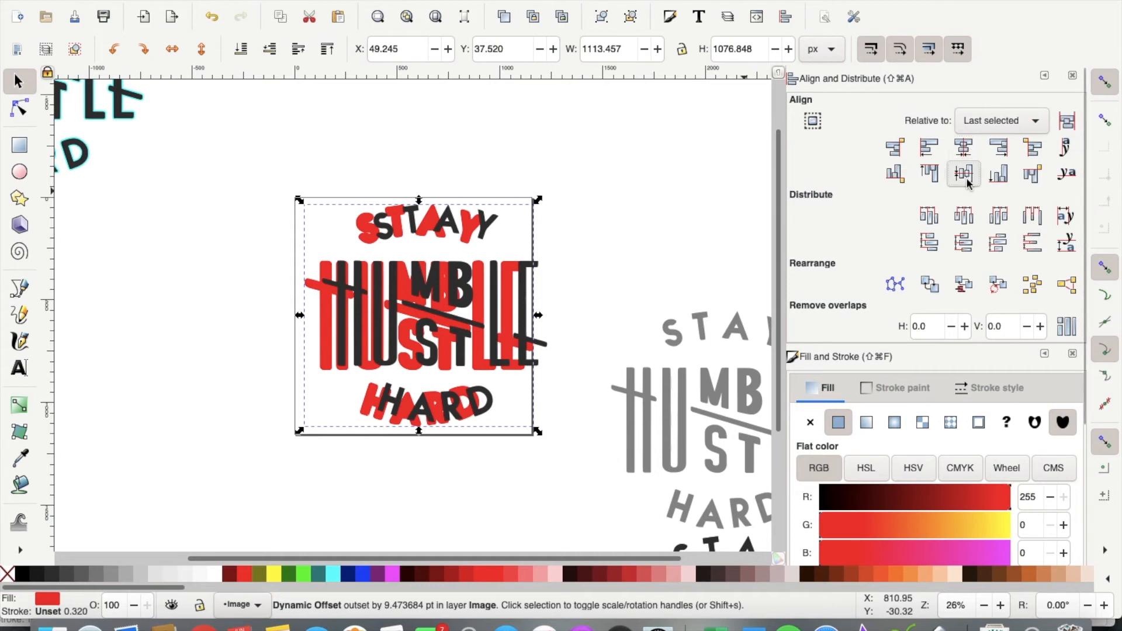
left_click(966, 179)
Step: Reposition the dark lettering group over the red outline
key("Escape")
mouse_move(236, 153)
left_mouse_down()
mouse_move(296, 251)
mouse_move(578, 475)
left_mouse_up()
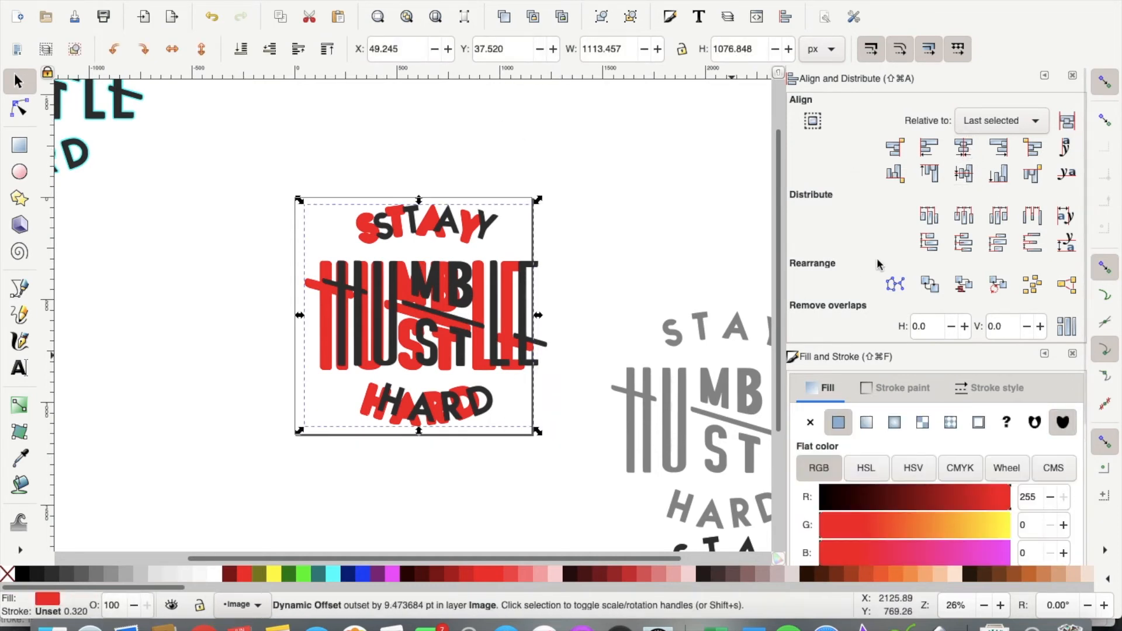
left_click(575, 241)
left_click_drag(520, 283, 489, 286)
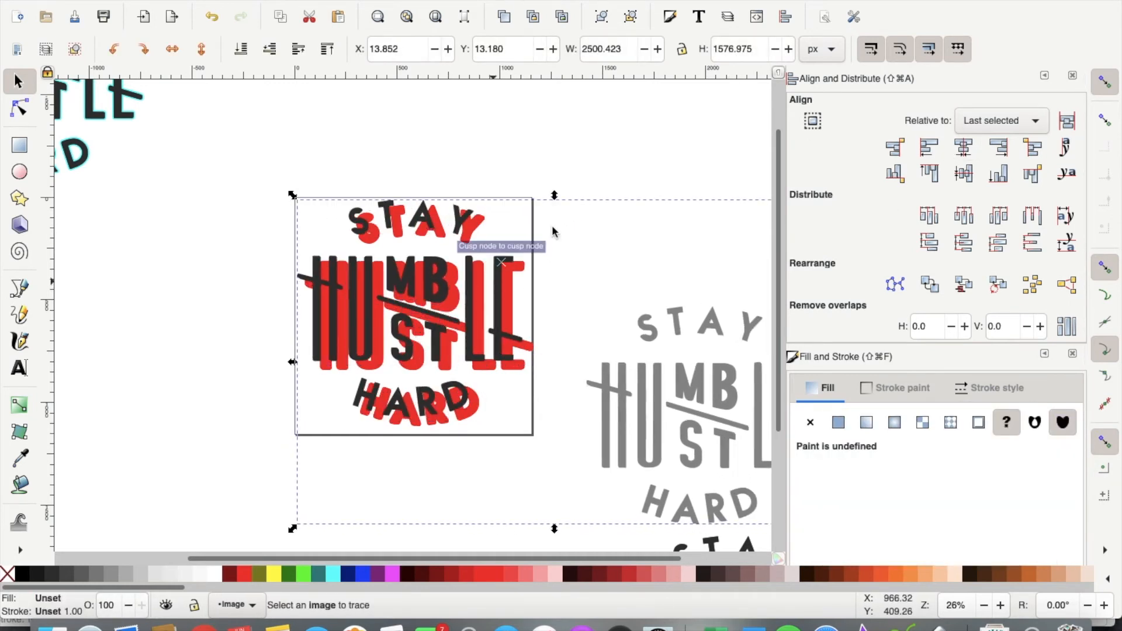
left_click(631, 163)
Step: Ungroup the leftover grey lettering copy and delete its path
left_click(654, 436)
left_click(668, 422)
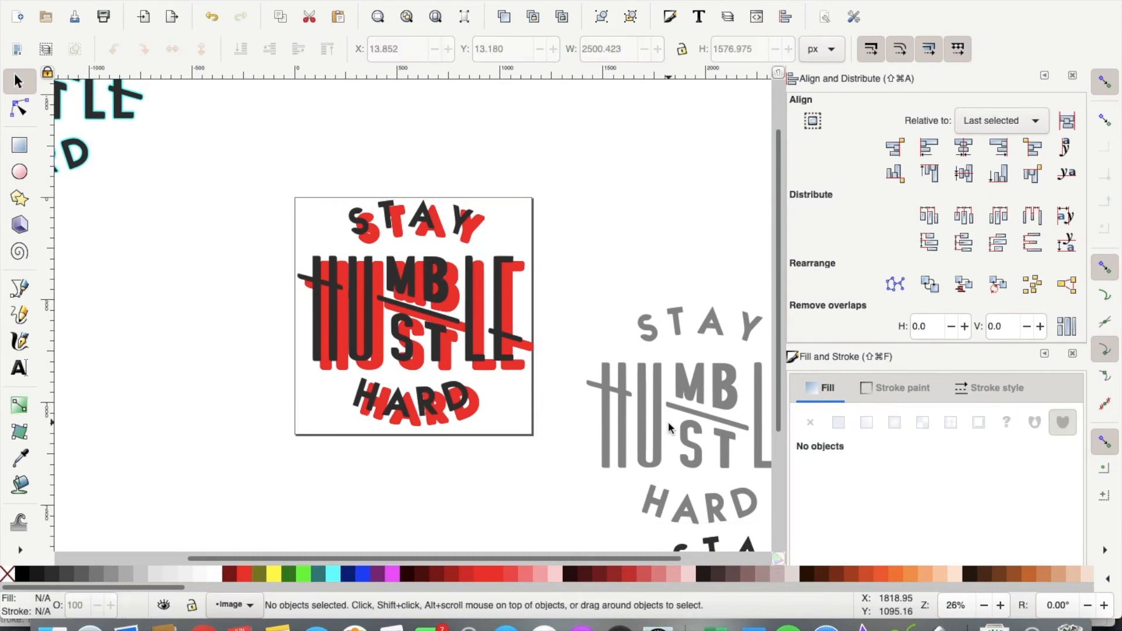
left_click(655, 417)
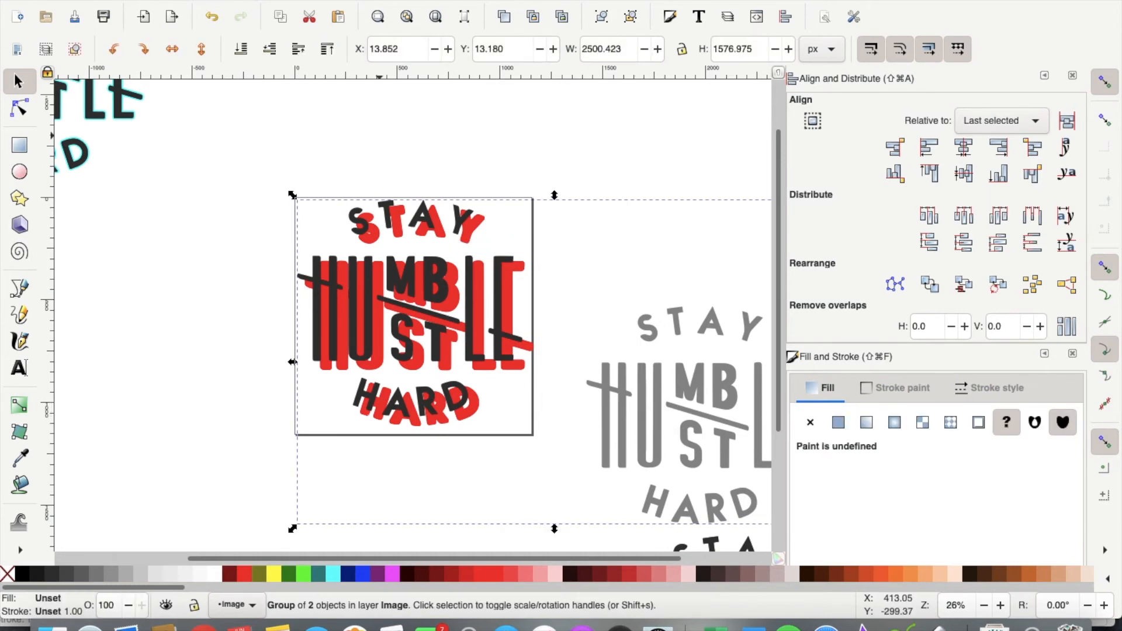
left_click(267, 1)
left_click(286, 100)
key("Delete")
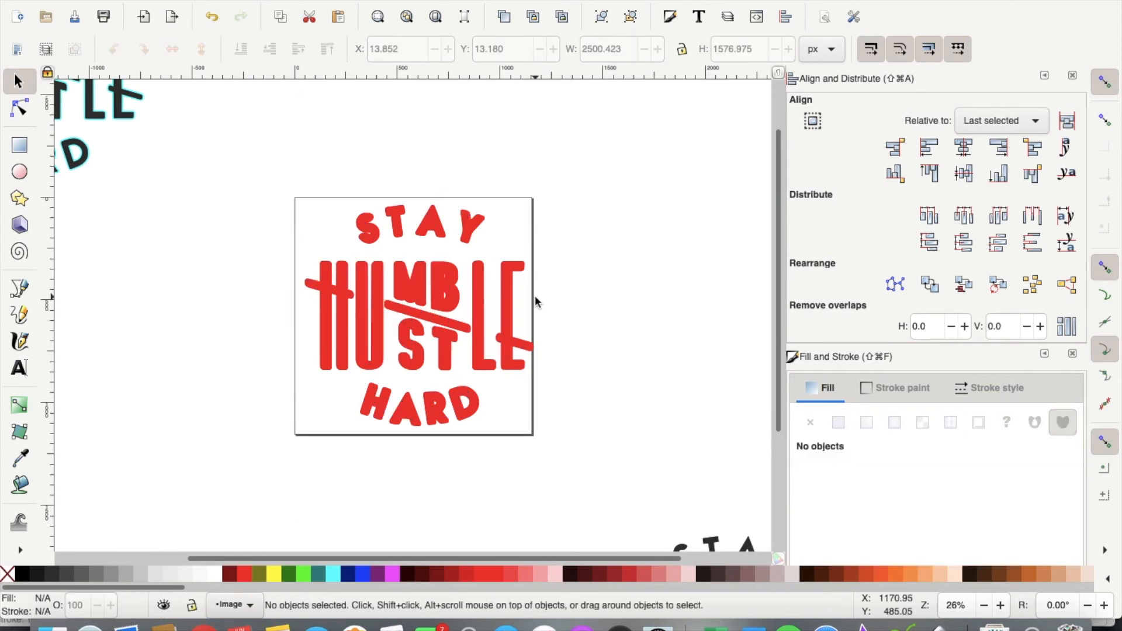
key("ctrl+z")
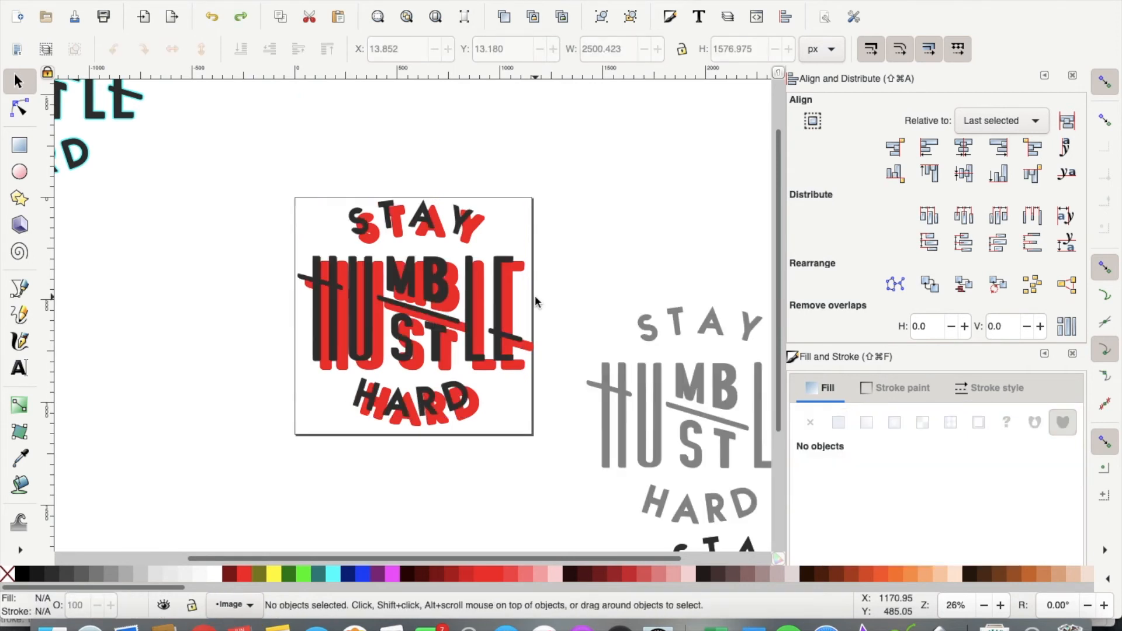
left_click(621, 381)
key("Delete")
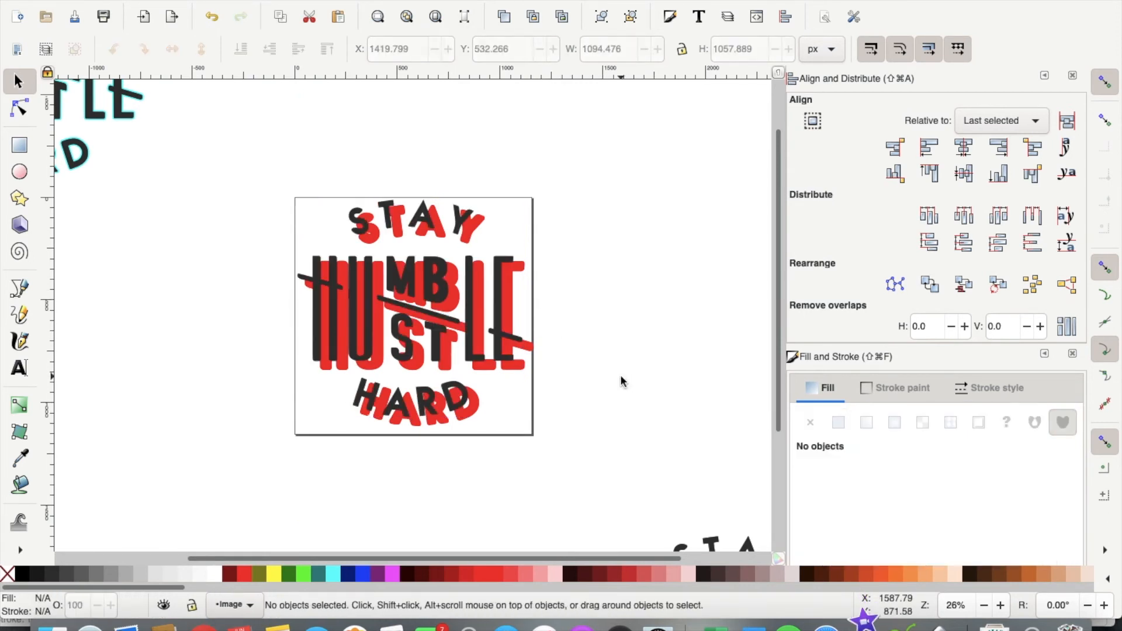
Step: Centre the black lettering on the red offset, group them and move the pair aside
left_click_drag(232, 152, 587, 501)
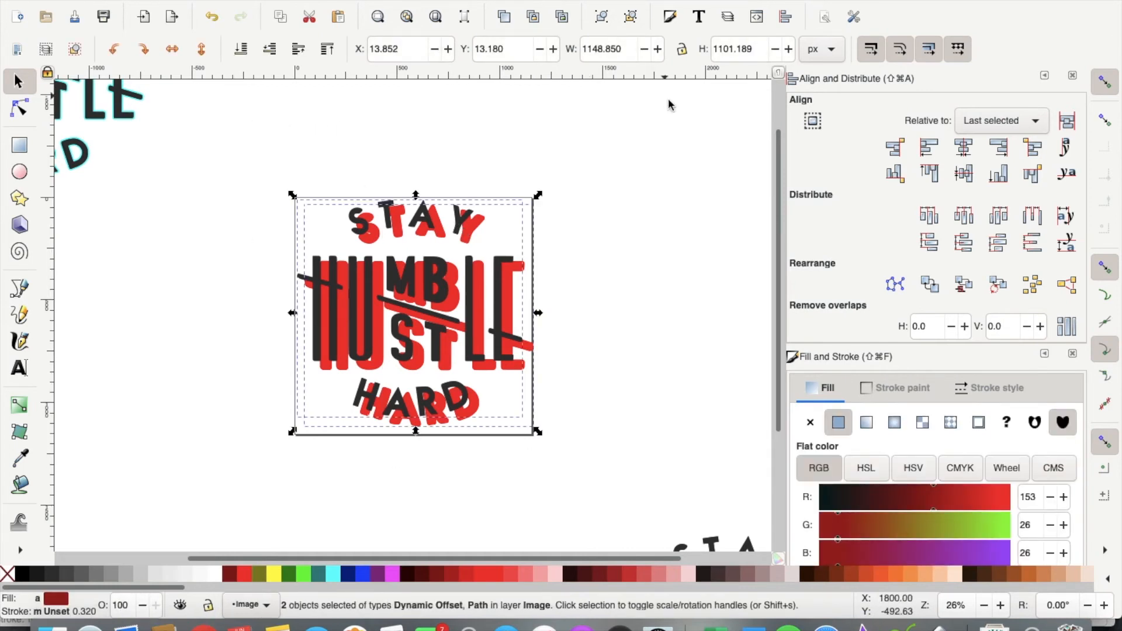
left_click(964, 147)
left_click(963, 173)
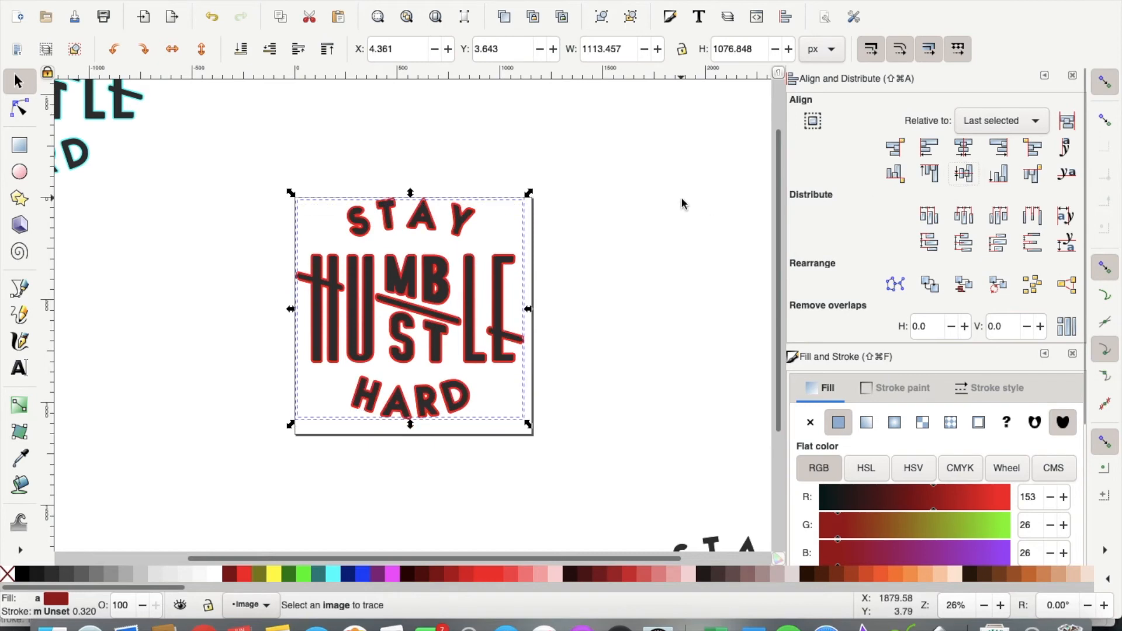
left_click(277, 0)
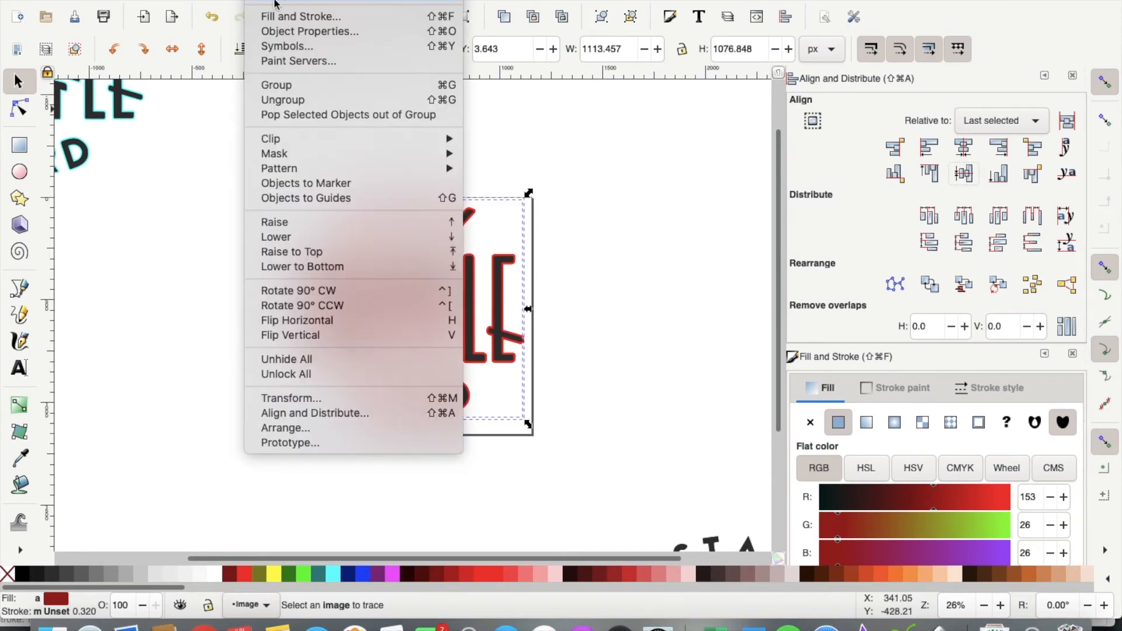
left_click(286, 81)
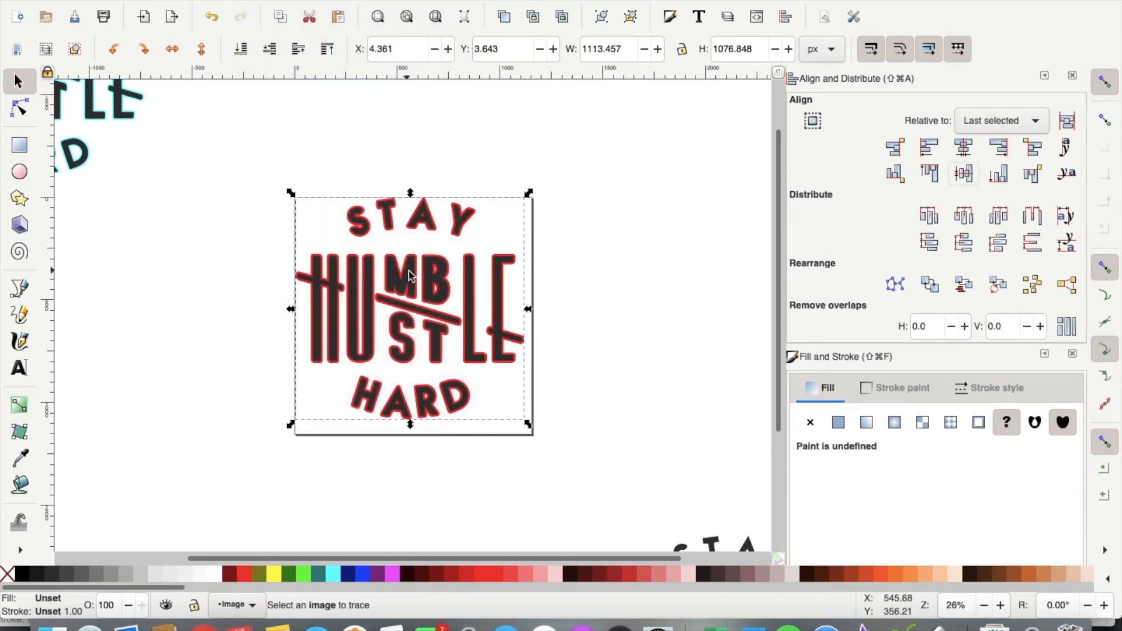
left_click_drag(202, 279, 120, 305)
Step: Bring the purple design onto the page with the black lettering beside it
scroll(507, 357, "down", 7)
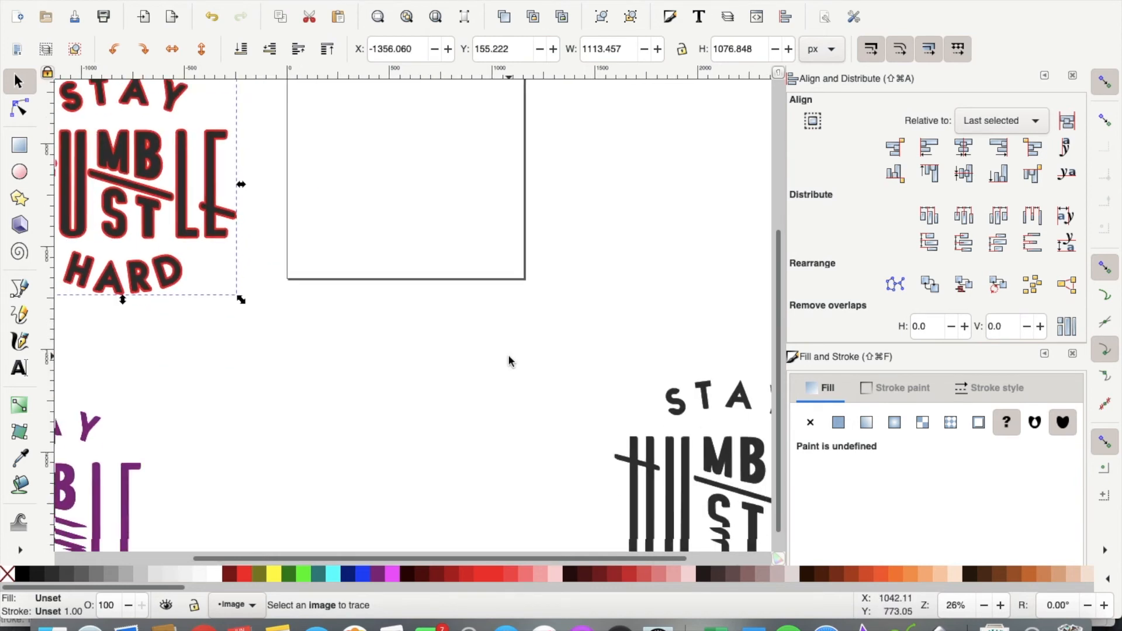
left_click_drag(116, 464, 441, 182)
scroll(442, 179, "up", 6)
left_click_drag(364, 349, 412, 268)
left_click(606, 468)
left_click_drag(681, 511, 611, 236)
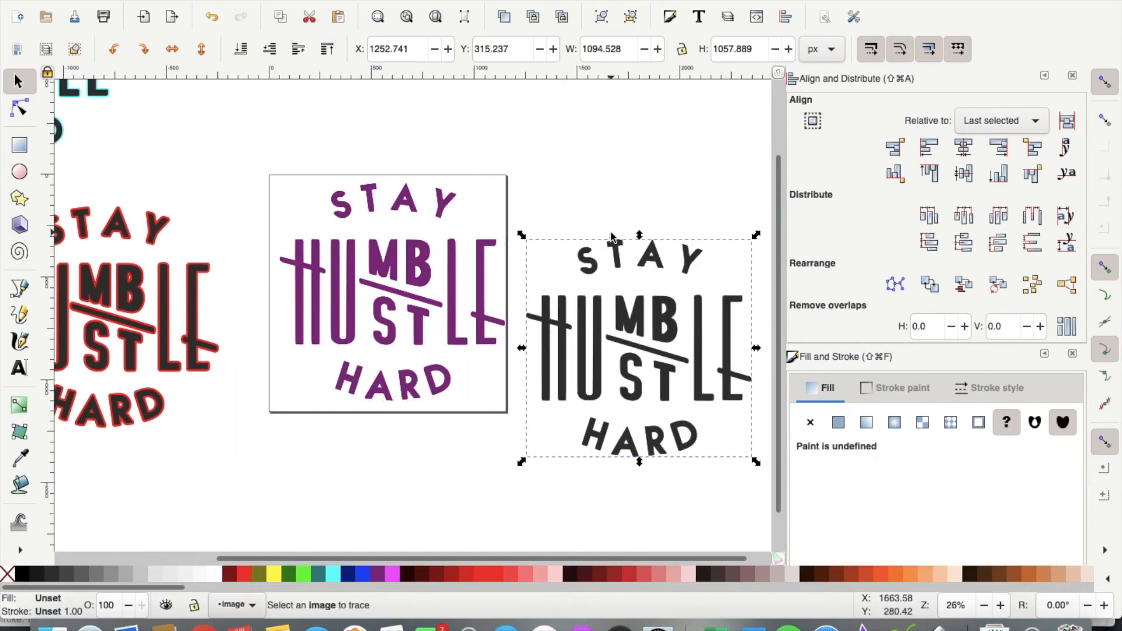
left_click_drag(593, 367, 595, 331)
Step: Give the purple copy a flat black stroke of 10 pt
left_click(457, 316)
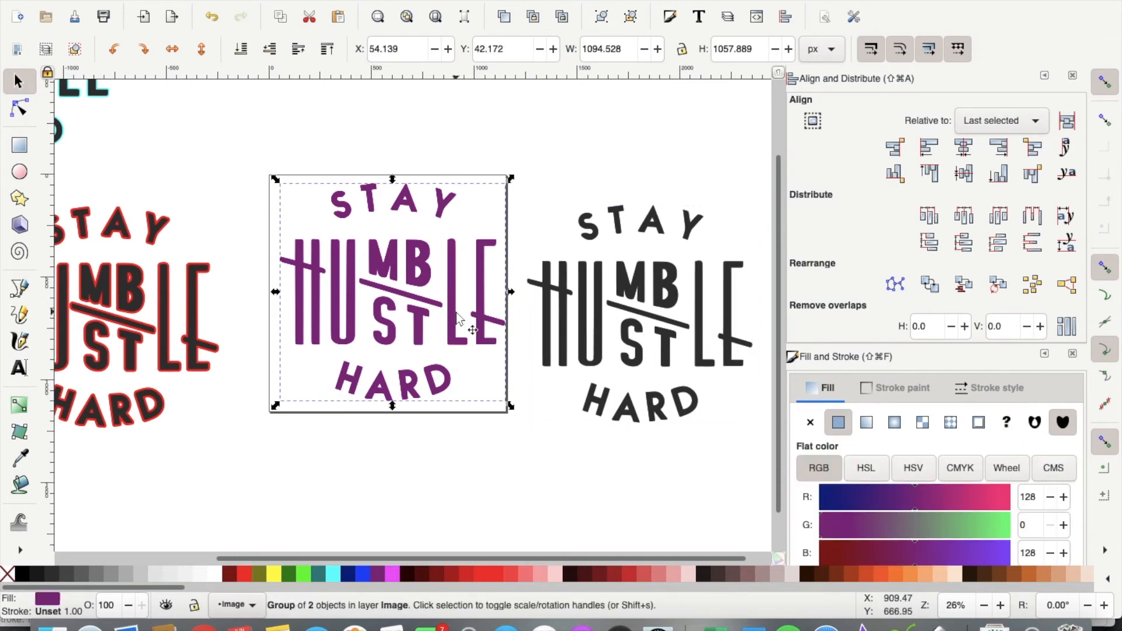
left_click(892, 387)
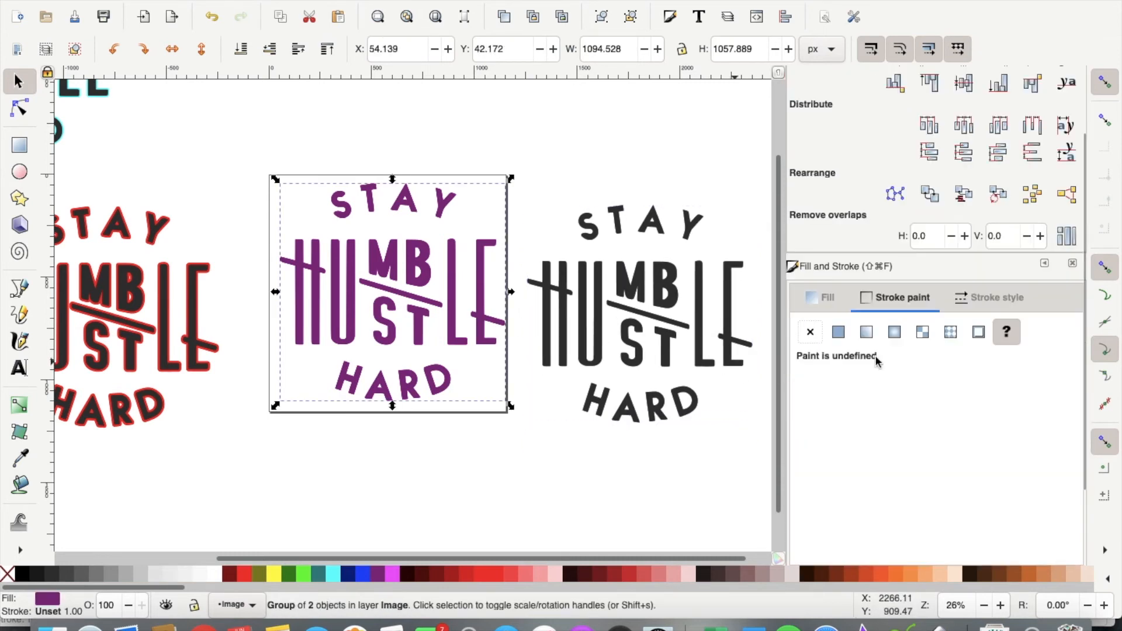
left_click(836, 333)
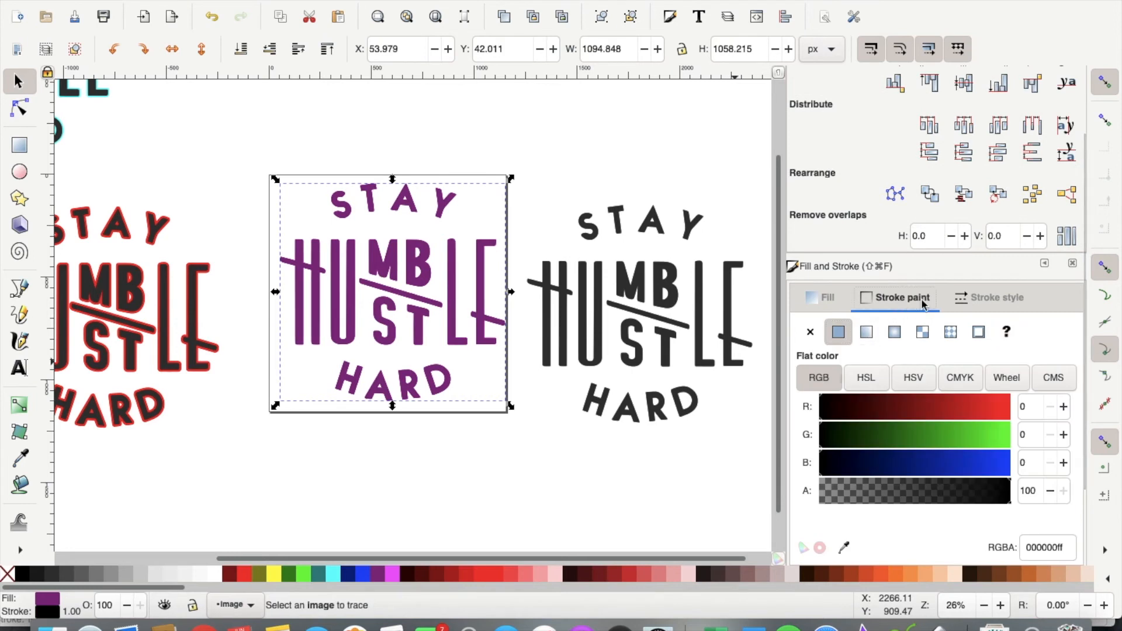
left_click(993, 300)
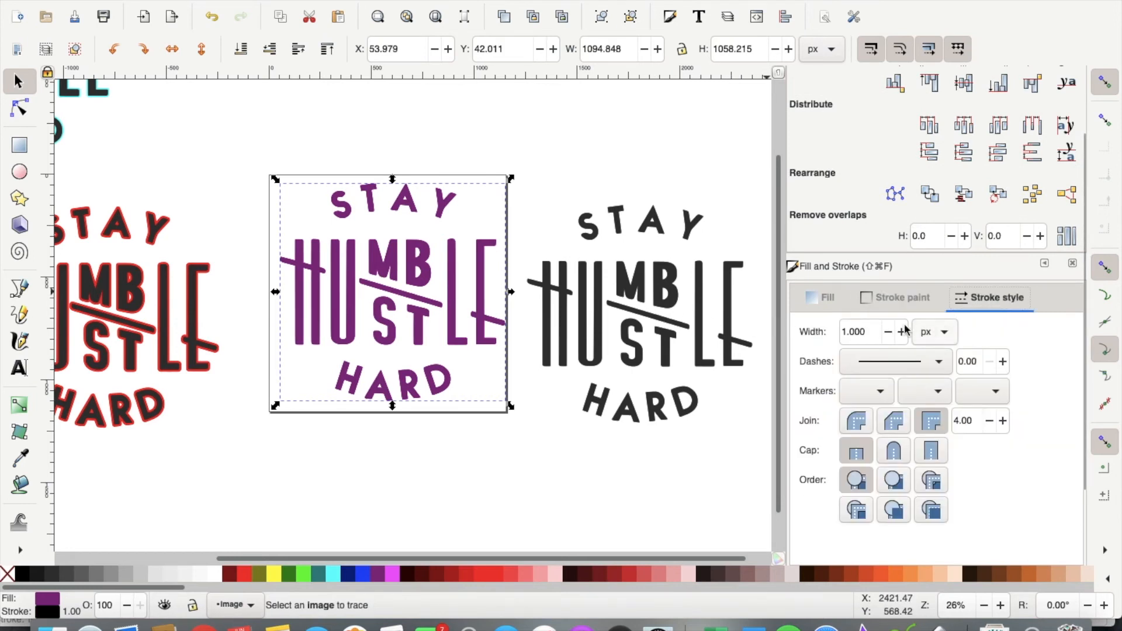
left_click(945, 333)
left_click(928, 428)
left_click(867, 333)
left_click_drag(867, 333, 817, 337)
type("5")
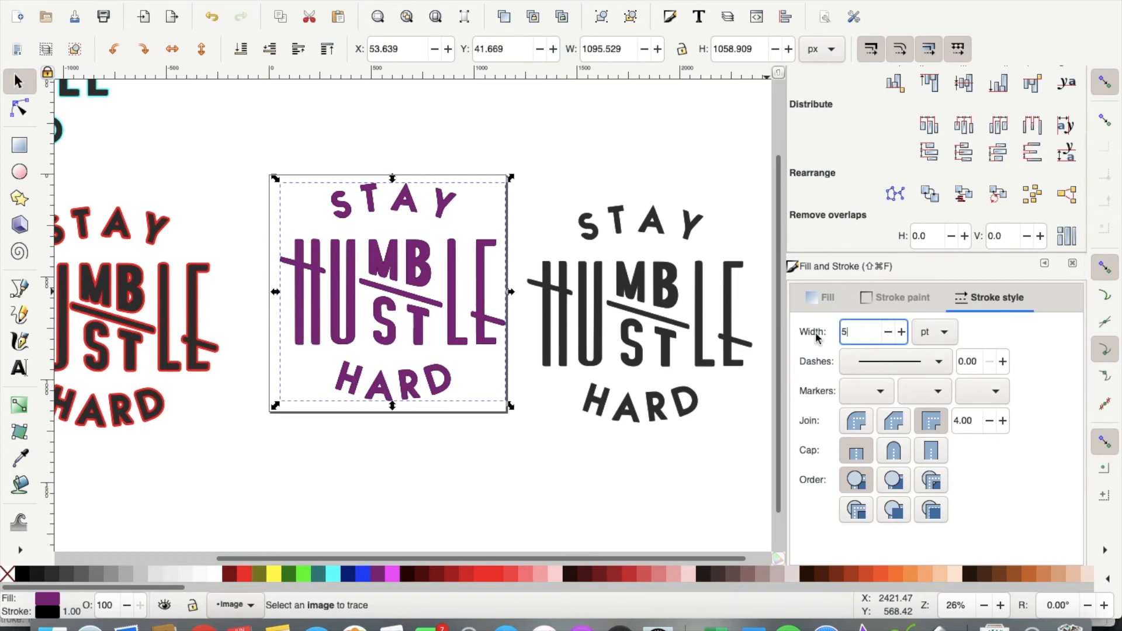
key("Return")
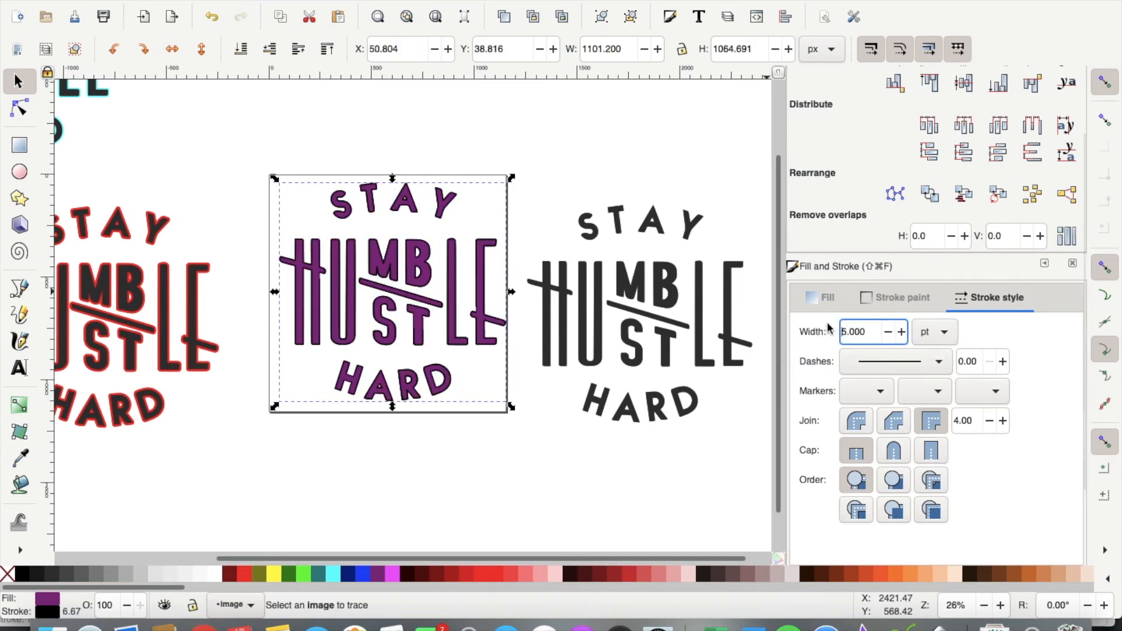
left_click_drag(871, 332, 790, 326)
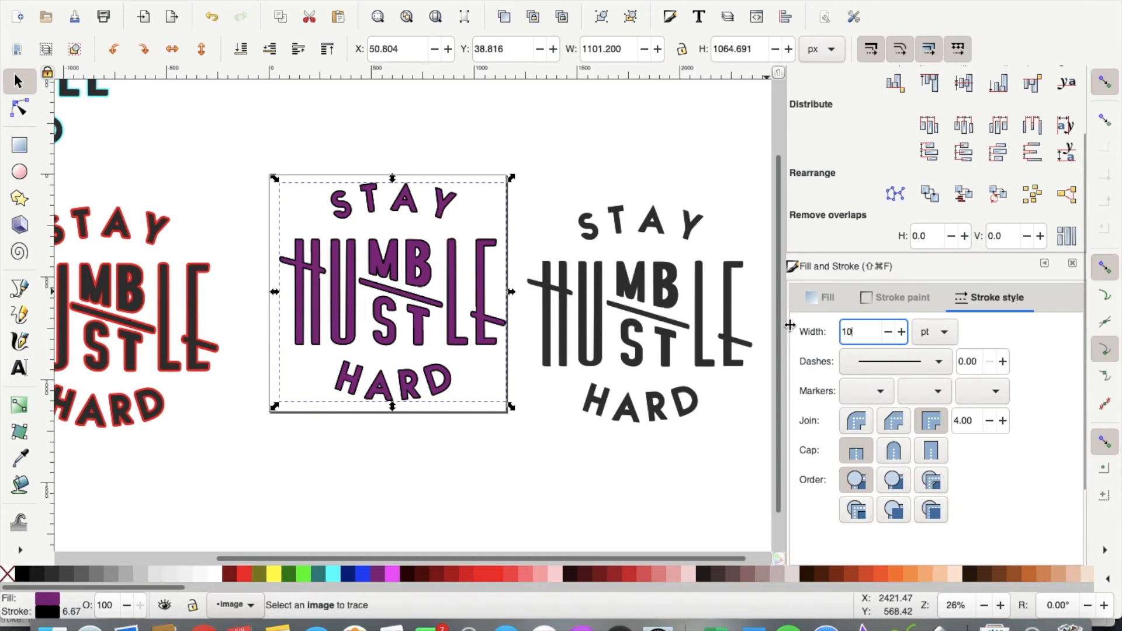
key("Return")
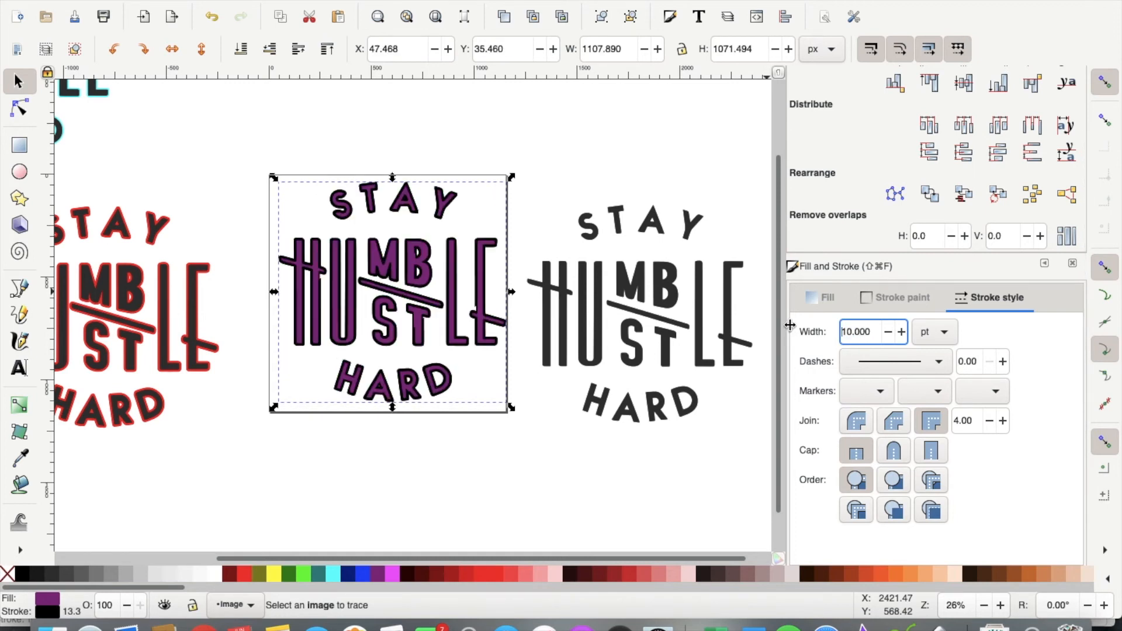
Step: Convert the stroke to a path, union it, and stack the black lettering on top
left_click(354, 3)
left_click(336, 8)
left_click(319, 1)
left_click(334, 47)
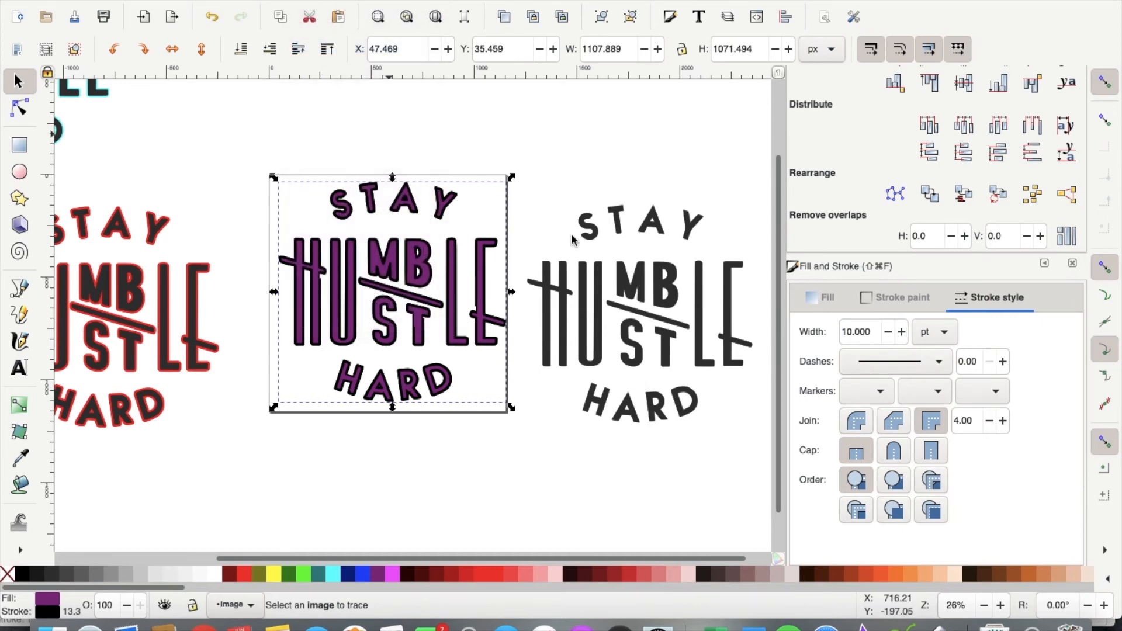
left_click_drag(637, 291, 377, 266)
left_click_drag(223, 128, 616, 481)
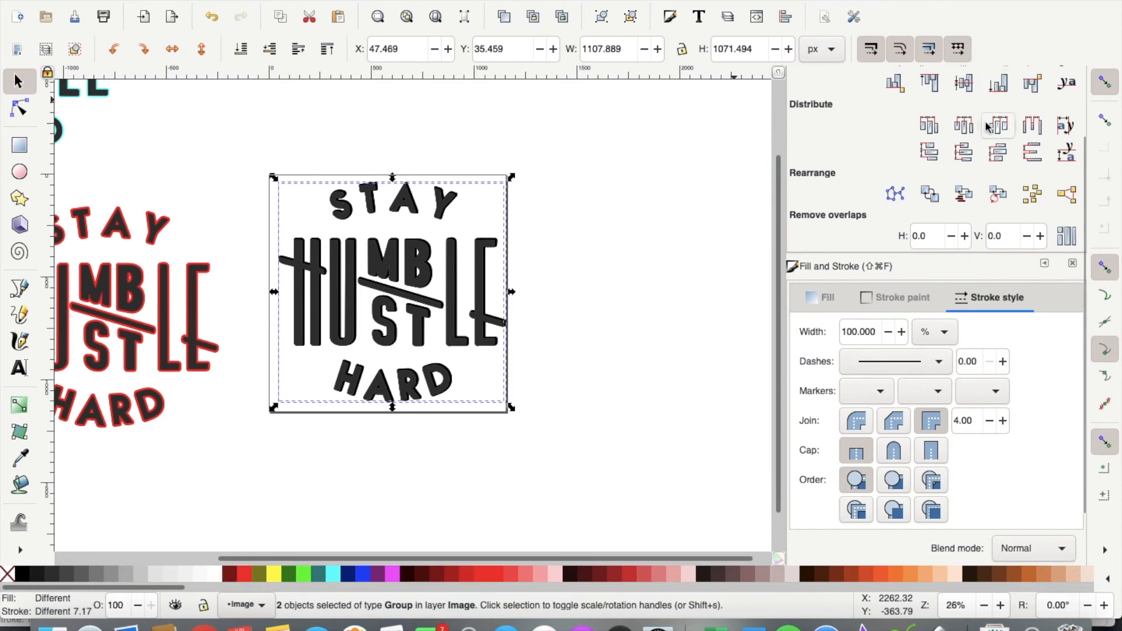
scroll(987, 126, "up", 3)
Step: Centre the black lettering on its purple outlined copy and group them
left_click(966, 135)
left_click(963, 162)
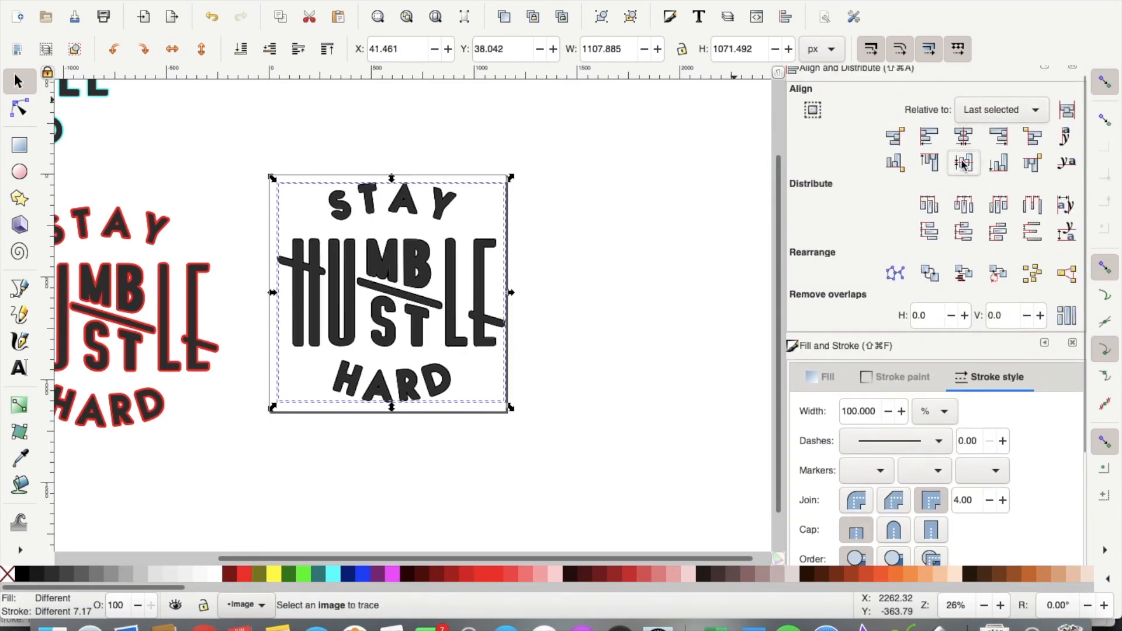
left_click(263, 1)
left_click(296, 86)
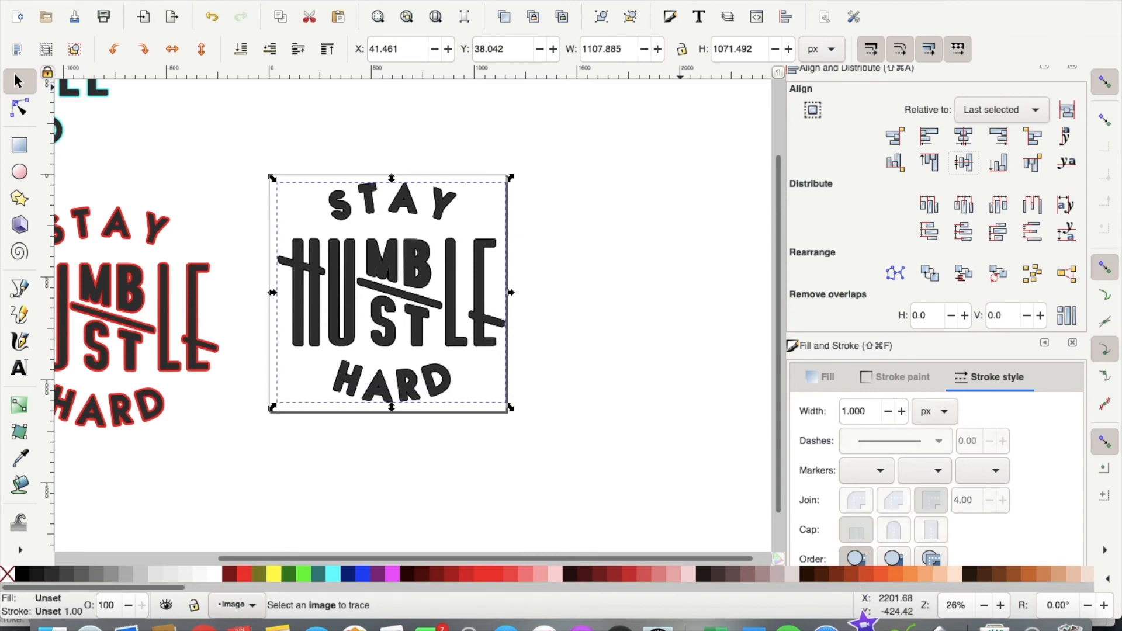
Step: Save the drawing as 'PNG stay humble.png' in Downloads
left_click(111, 1)
left_click(148, 84)
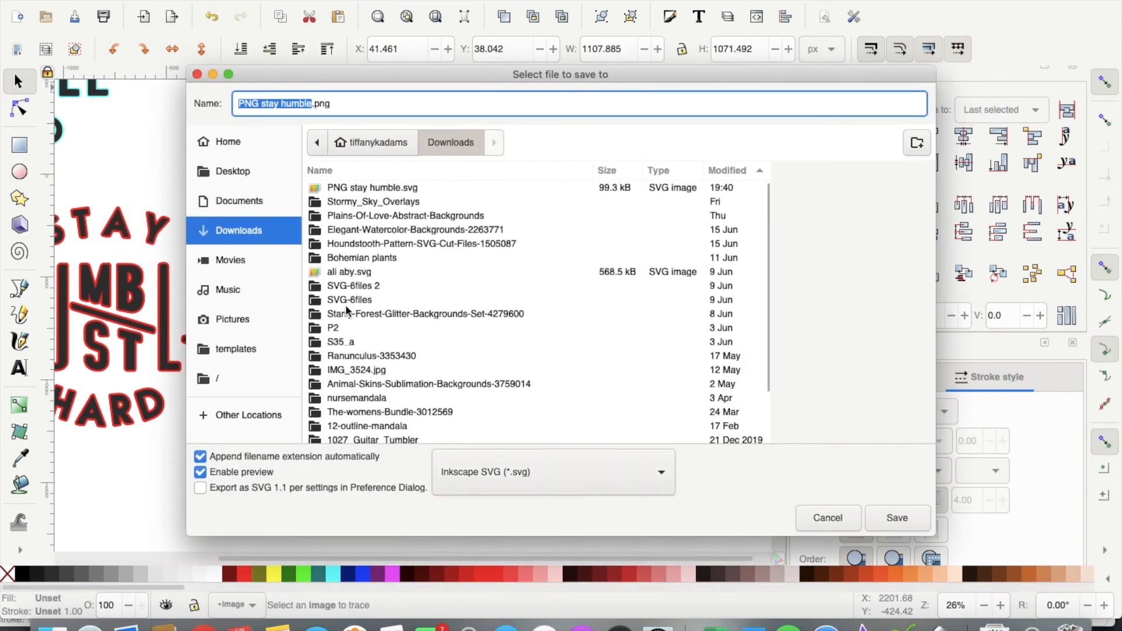
left_click(904, 516)
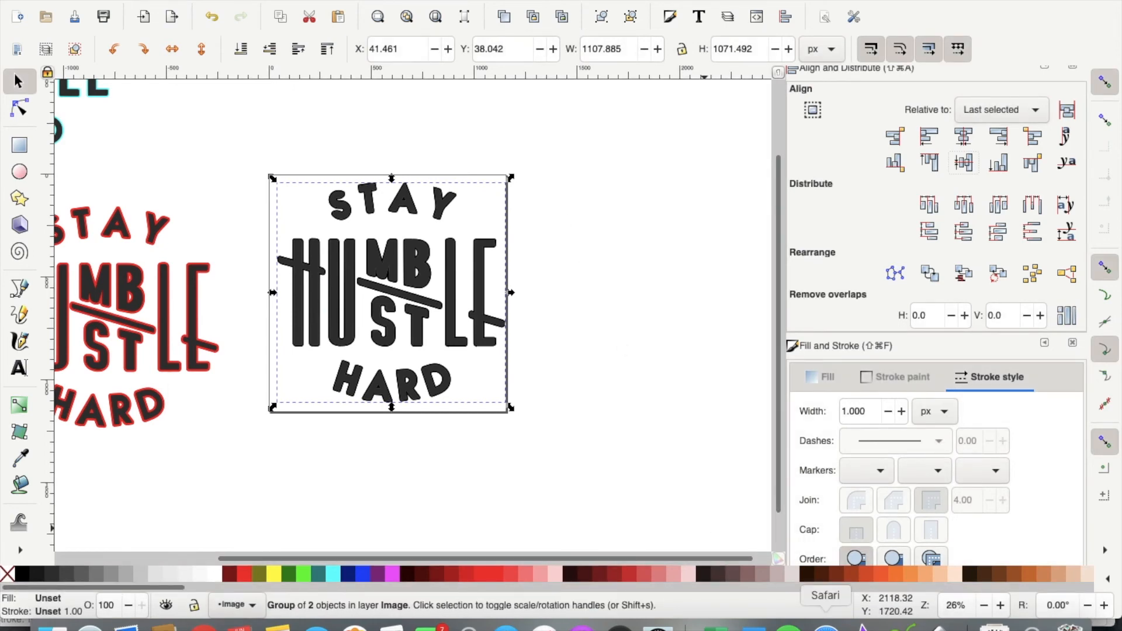
left_click(903, 627)
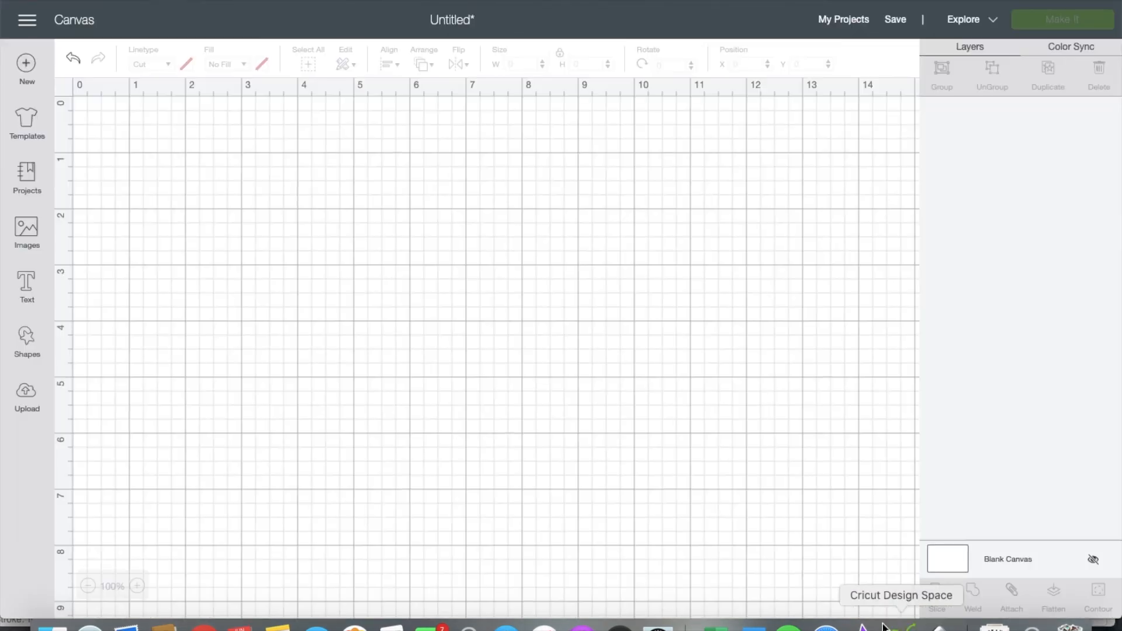
Step: Upload stay humble.png from Downloads as a vector image and insert it onto the canvas
left_click(27, 409)
left_click(299, 285)
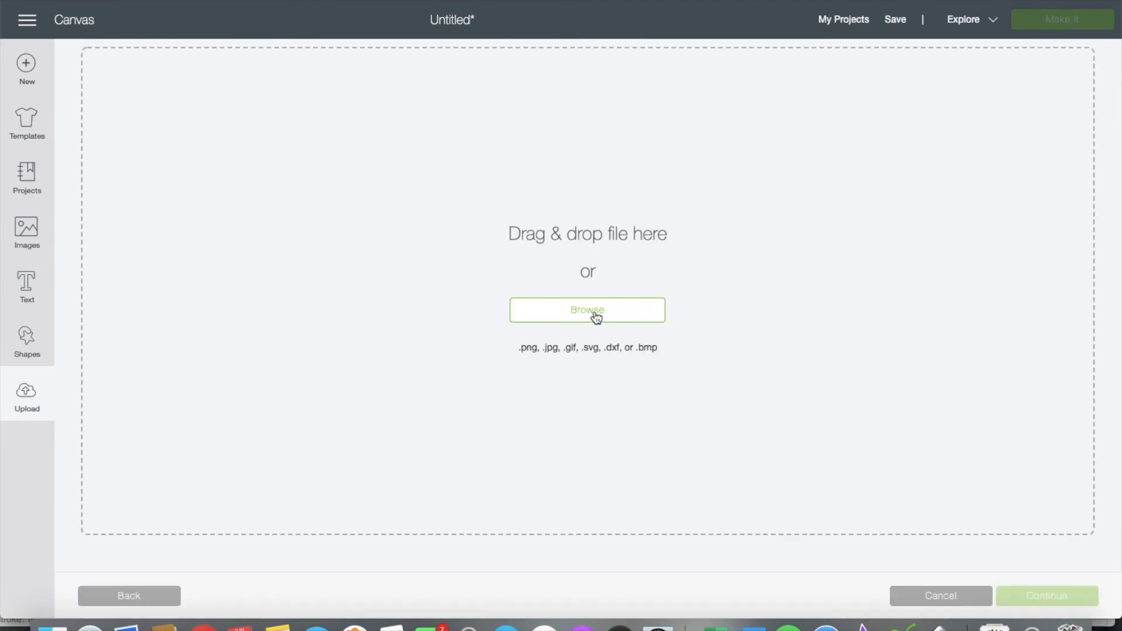
left_click(546, 308)
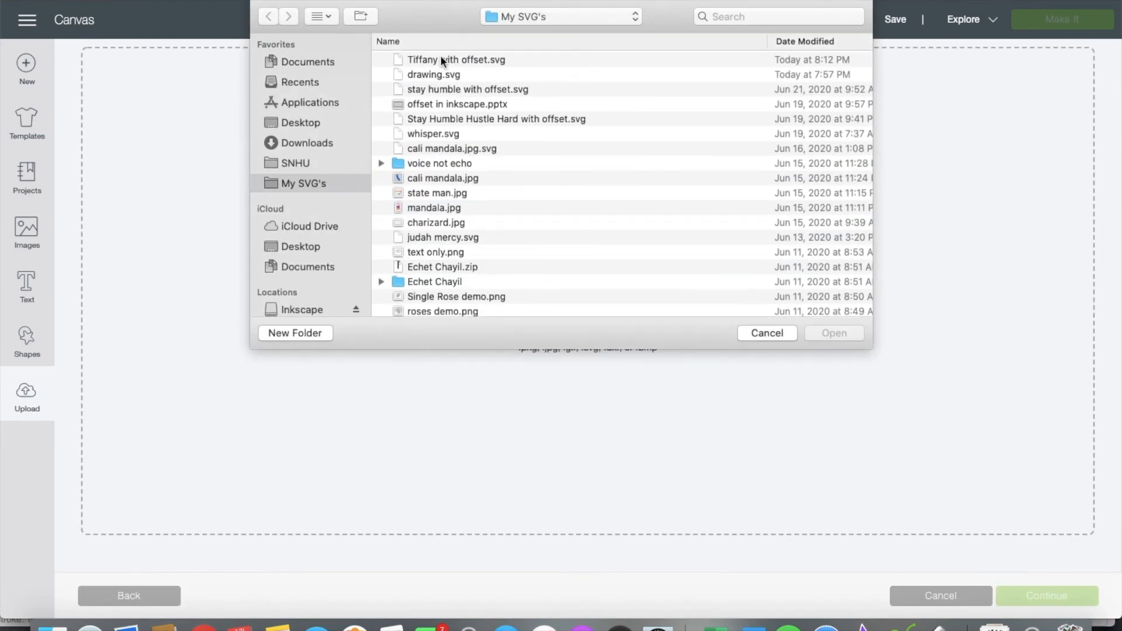
left_click(302, 142)
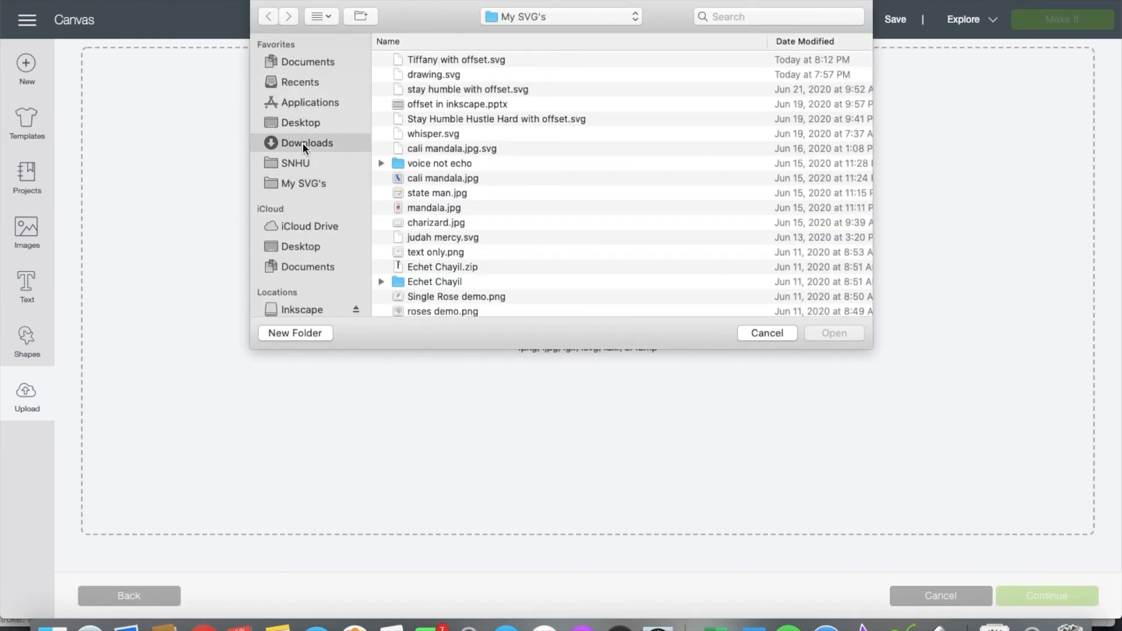
double_click(520, 60)
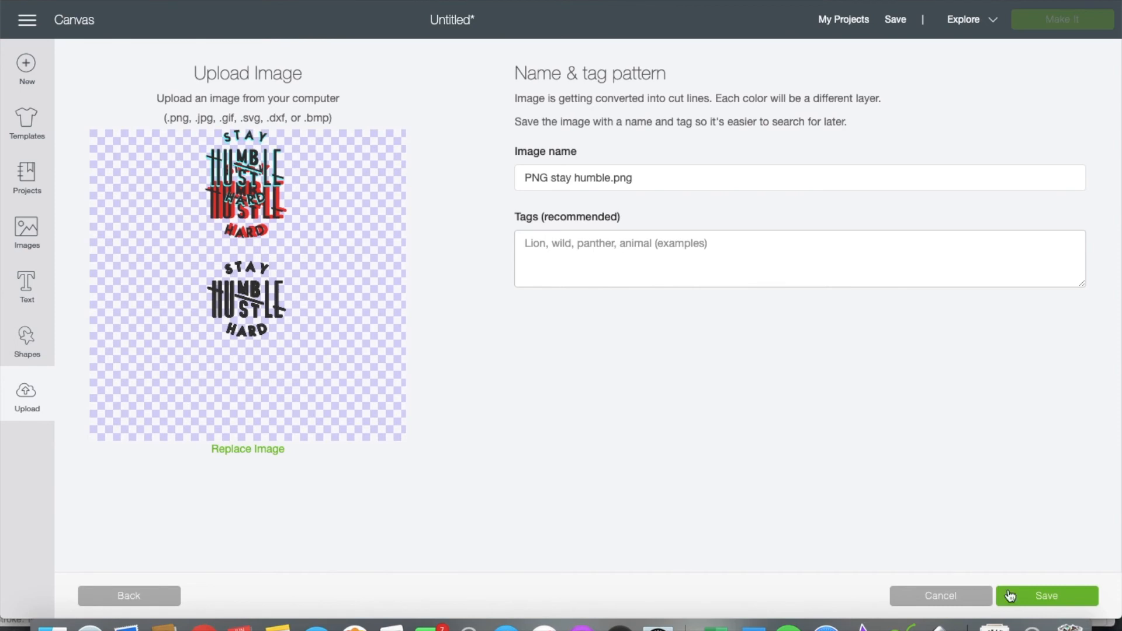
left_click(1041, 594)
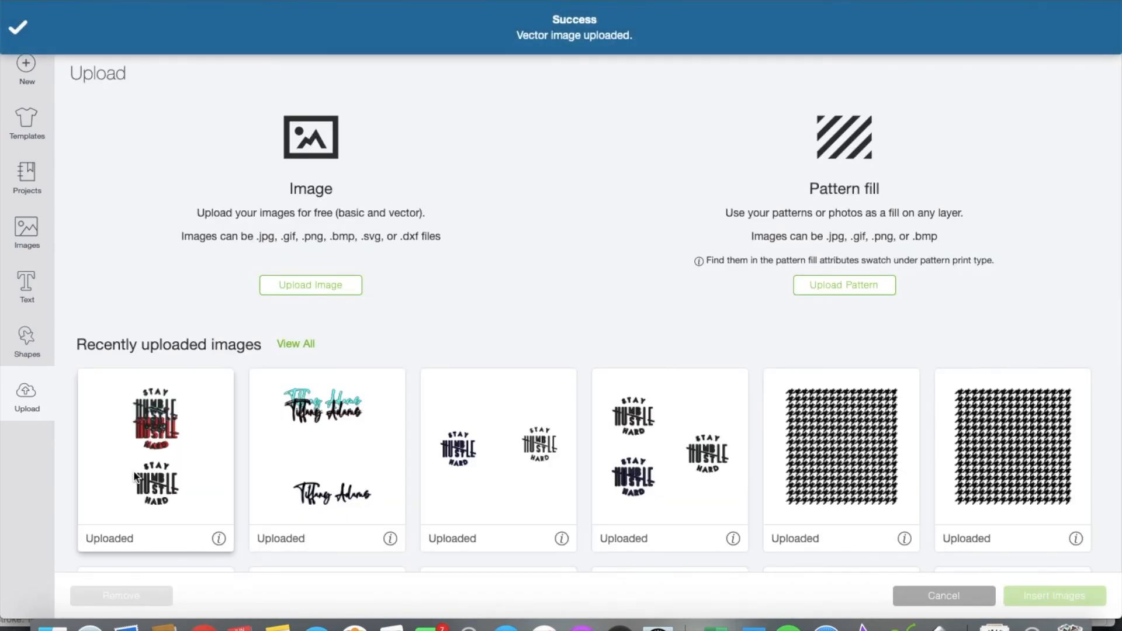
left_click(1033, 602)
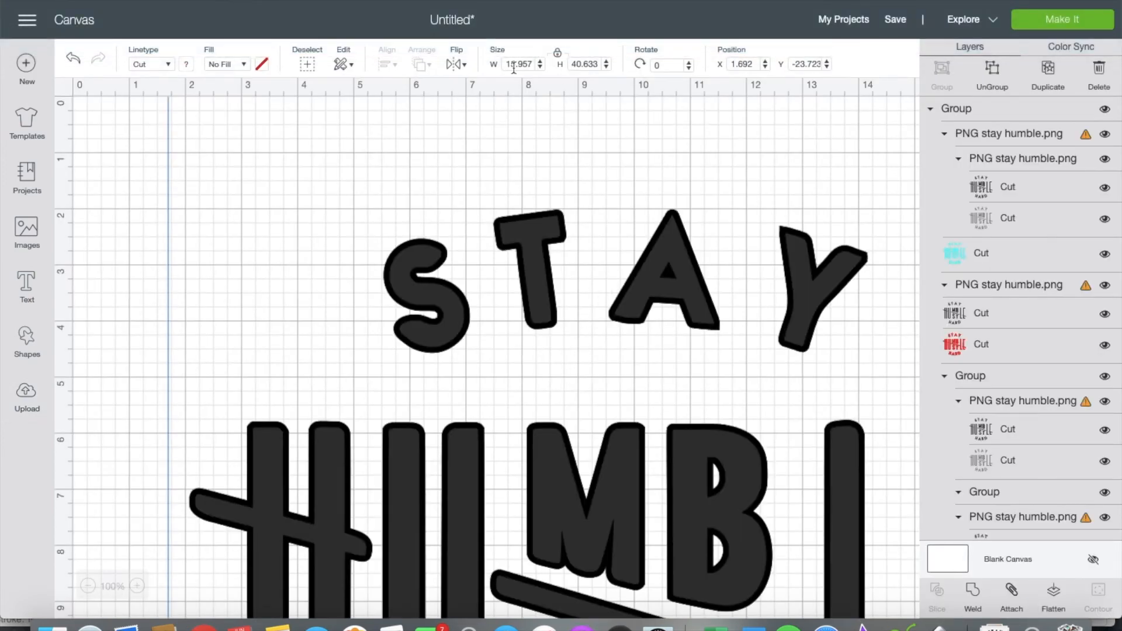
Step: Set the inserted group's height to 15 inches and ungroup it
left_click(586, 62)
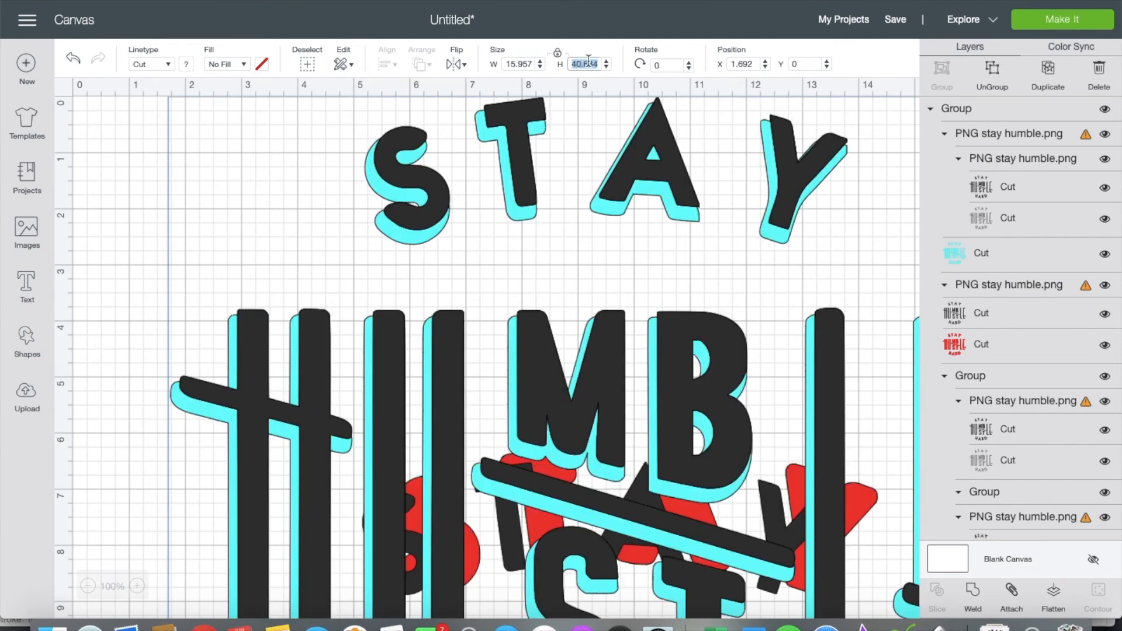
type("15")
key("Return")
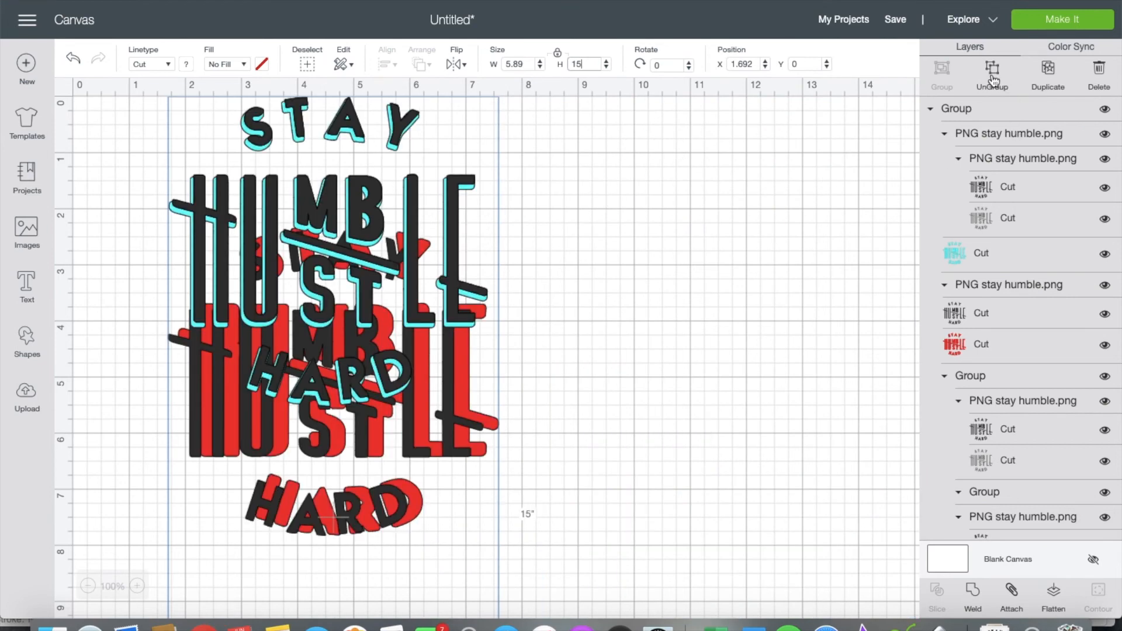
left_click(993, 76)
Step: Place the red and cyan designs side by side, then ungroup the cyan design
left_click_drag(409, 211, 795, 222)
left_click(394, 370)
scroll(395, 370, "down", 5)
left_click_drag(394, 370, 716, 462)
scroll(718, 462, "up", 3)
scroll(719, 461, "up", 5)
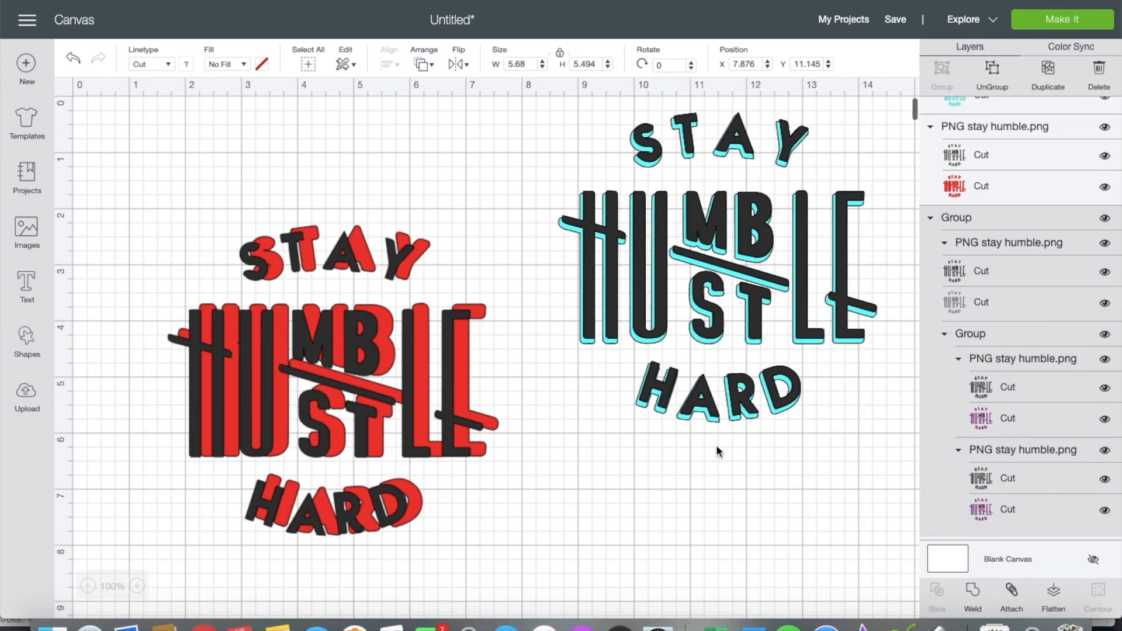
left_click(754, 373)
left_click(991, 80)
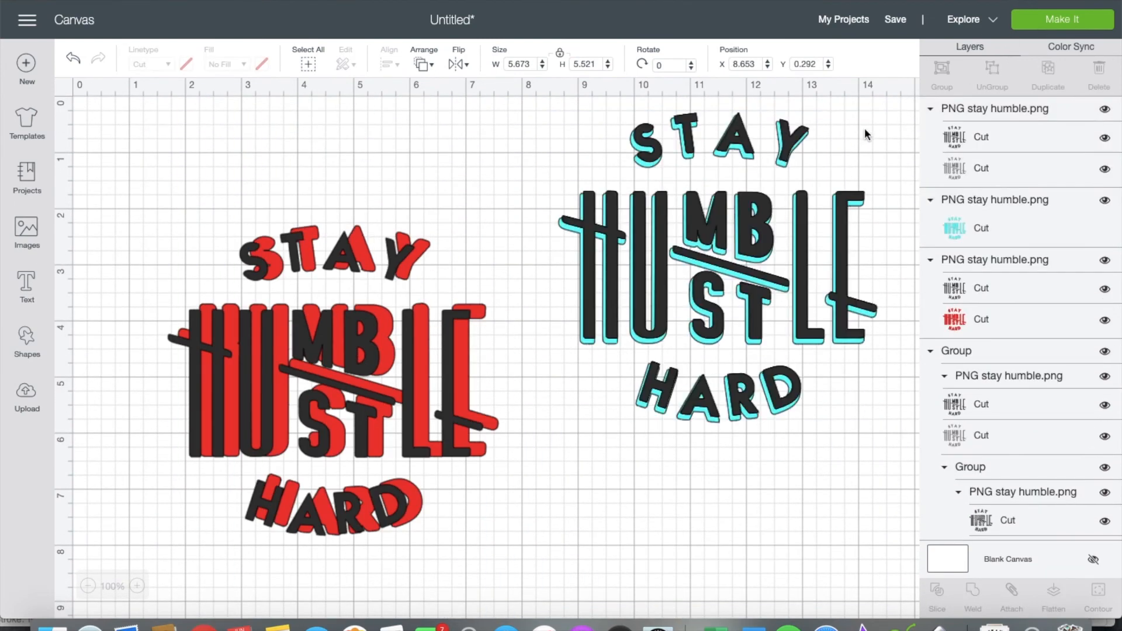
Step: Realign the right design's black lettering over its cyan outline
mouse_move(801, 145)
left_mouse_down()
mouse_move(727, 417)
mouse_move(792, 201)
mouse_move(795, 144)
left_mouse_up()
left_click(675, 525)
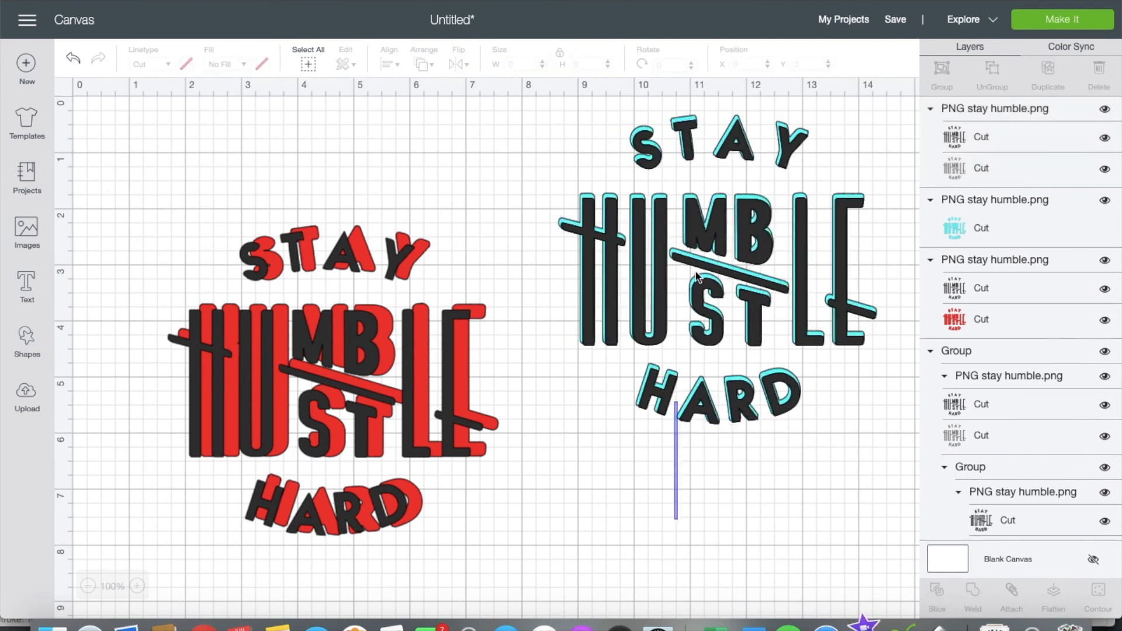
left_click_drag(675, 524, 758, 85)
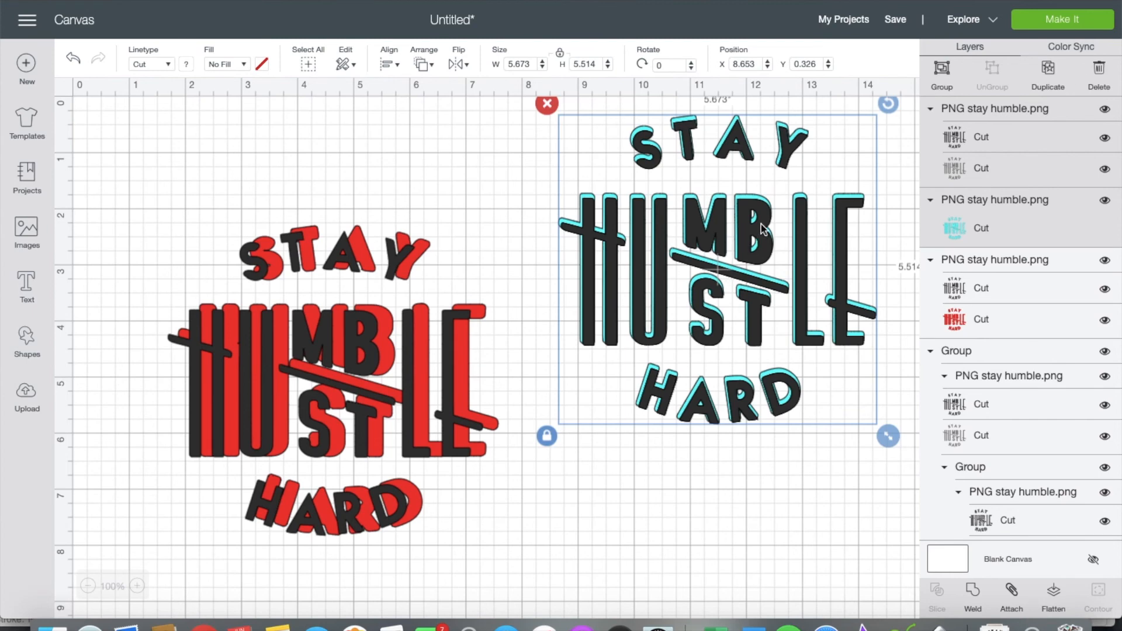
left_click(783, 496)
left_click(799, 294)
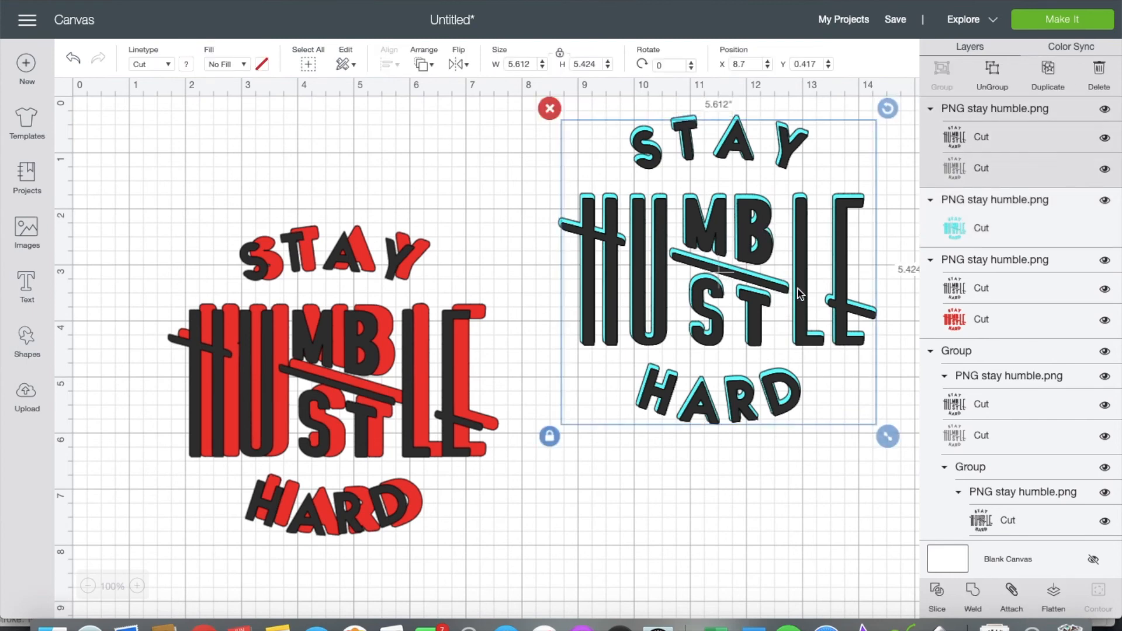
left_click_drag(802, 327, 795, 383)
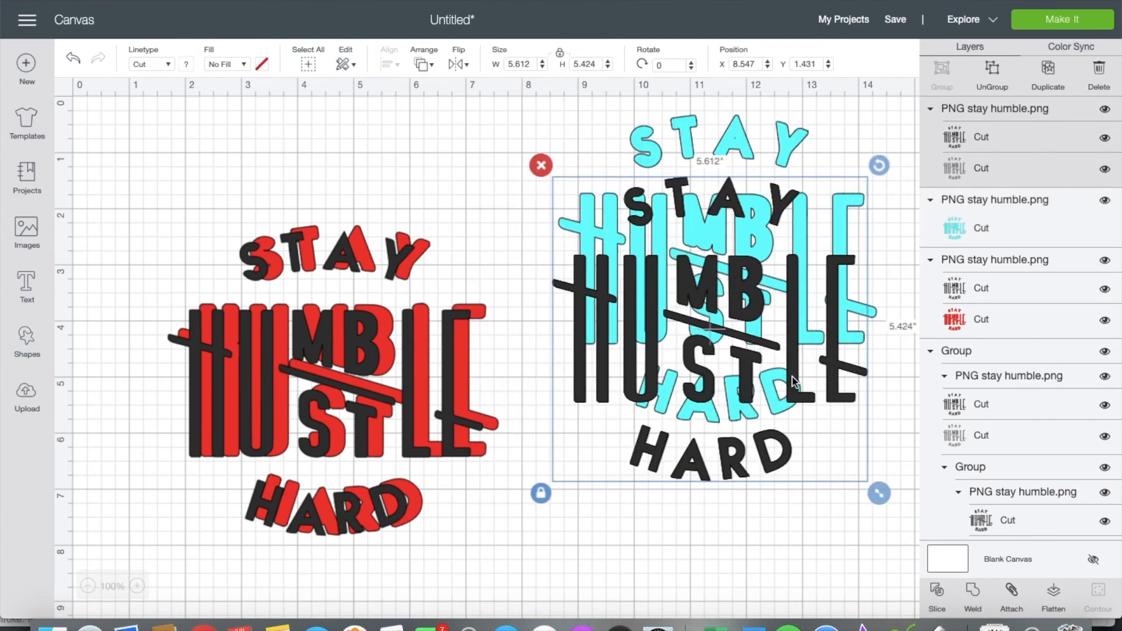
Step: Ungroup the cyan design's layers and select the extra black text layer
left_click(999, 85)
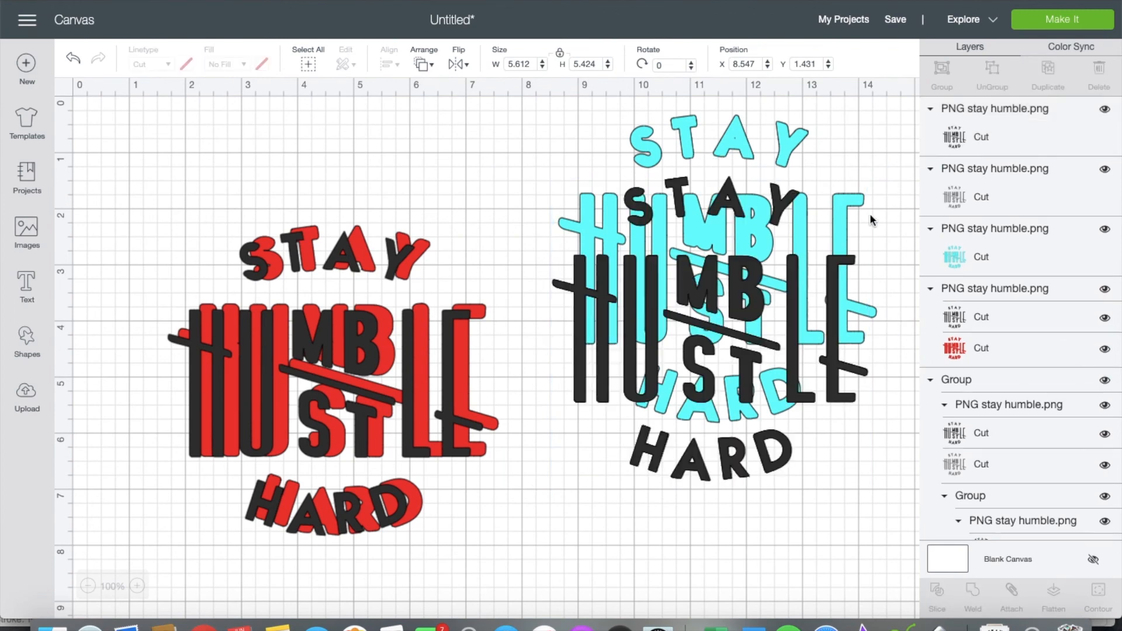
left_click(968, 197)
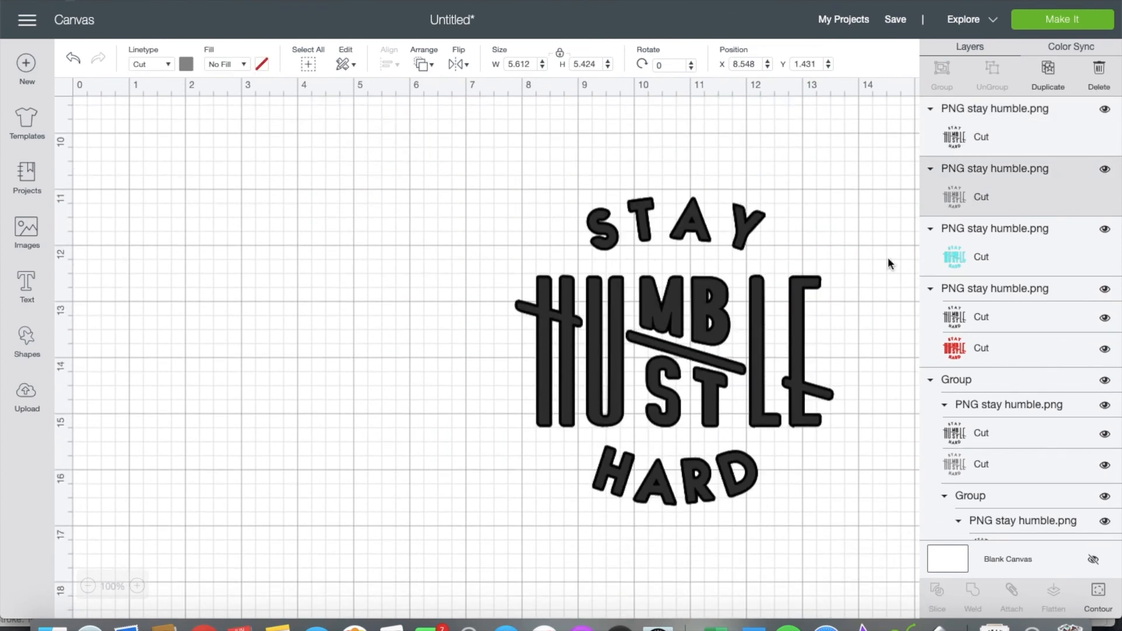
scroll(877, 262, "up", 10)
Step: Delete the duplicate black layer and move the black text onto the cyan outline
left_click(1100, 69)
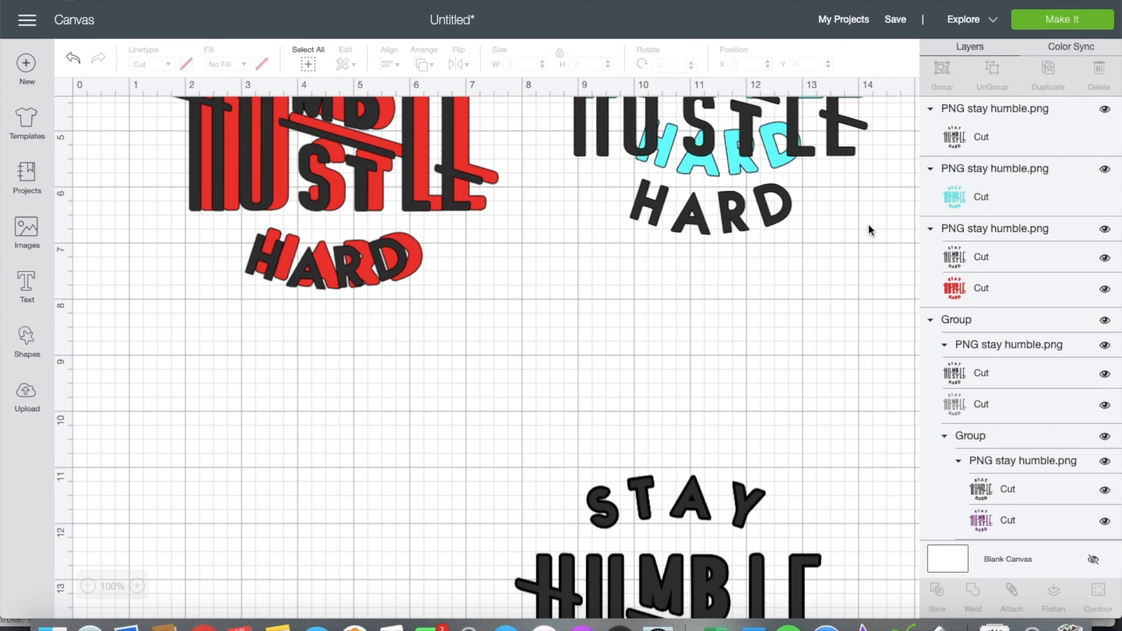
scroll(827, 300, "up", 10)
left_click(748, 281)
left_click_drag(749, 282, 758, 228)
left_click(973, 402)
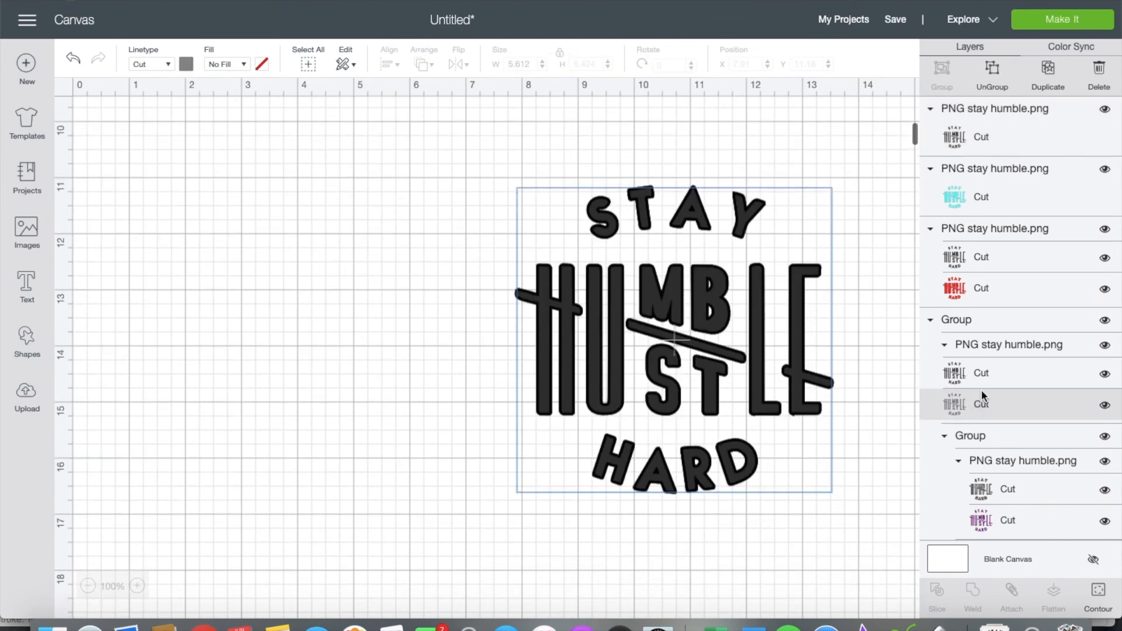
Step: Ungroup the red design and line up its black text over the red outline
scroll(1033, 426, "down", 3)
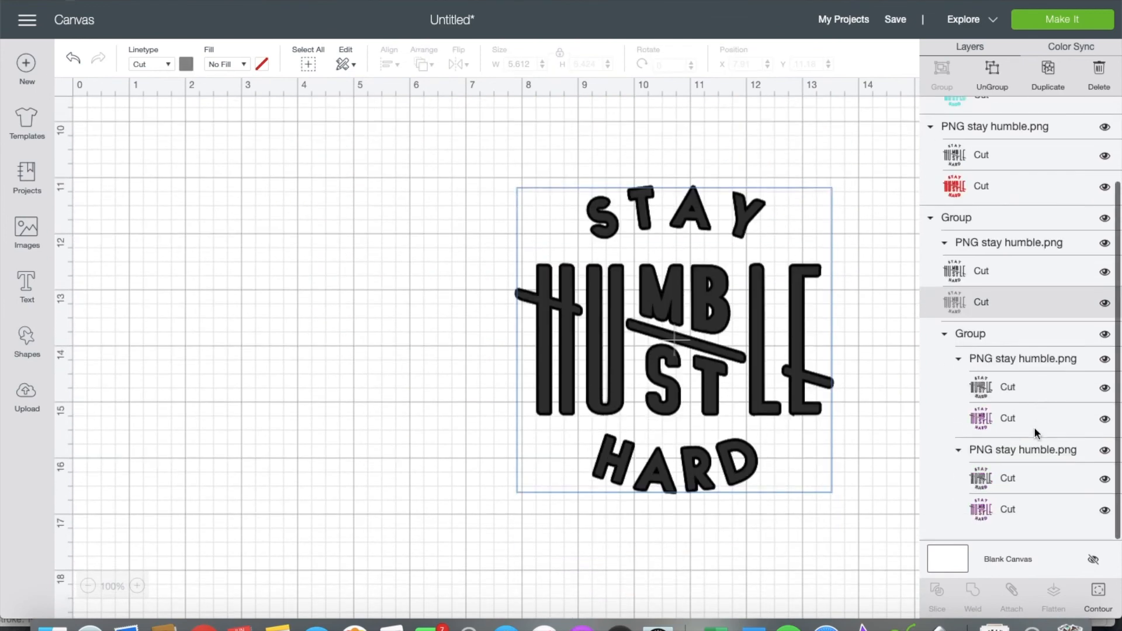
scroll(1033, 427, "up", 2)
scroll(1033, 433, "up", 1)
scroll(398, 374, "up", 10)
left_click(352, 264)
left_click_drag(353, 264, 330, 279)
left_click(985, 81)
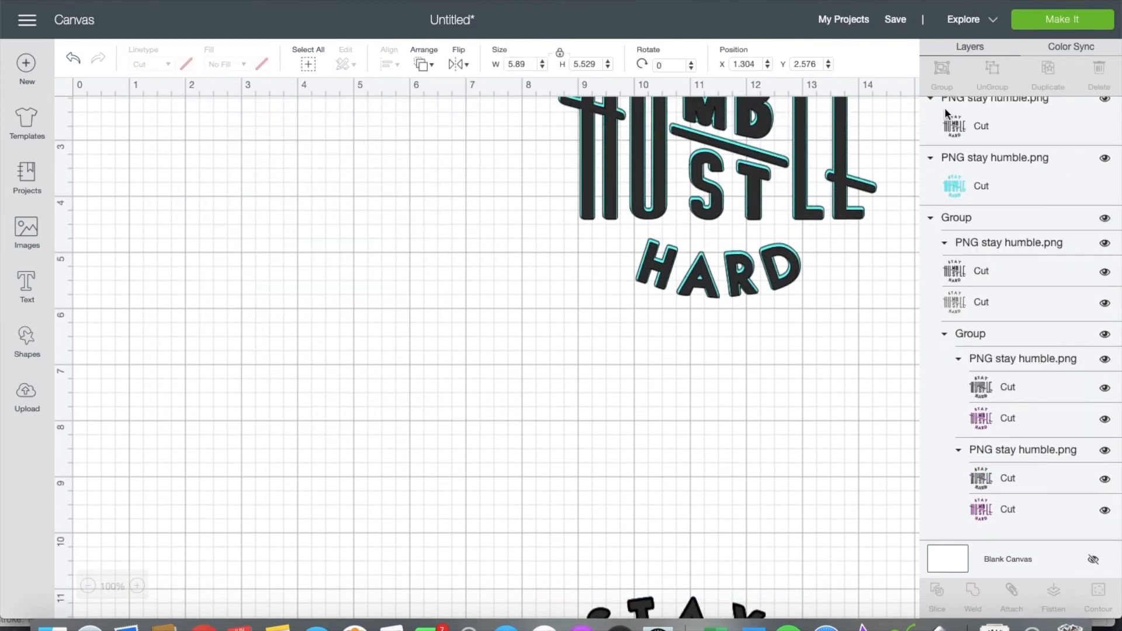
left_click_drag(387, 255, 402, 256)
Step: Select the red and cyan designs together and group them
left_click(597, 366)
left_click_drag(563, 428, 368, 117)
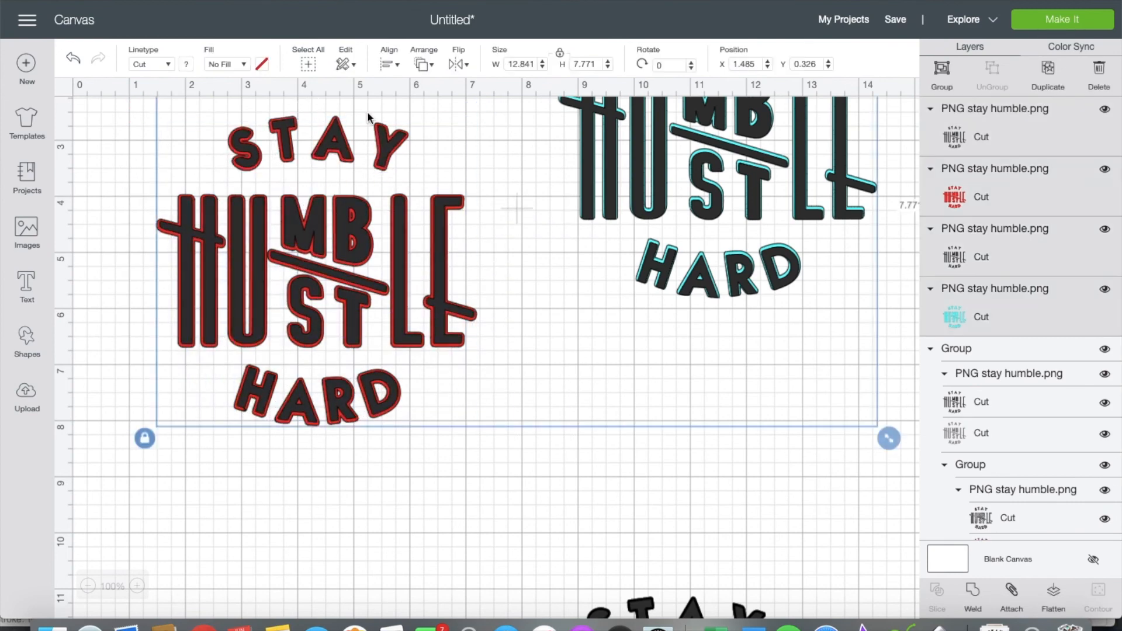
left_click(941, 76)
Step: Ungroup the third design, delete its extra black text, and separate the black lettering from the purple layer
scroll(571, 251, "down", 10)
left_click(611, 344)
left_click_drag(611, 344, 478, 300)
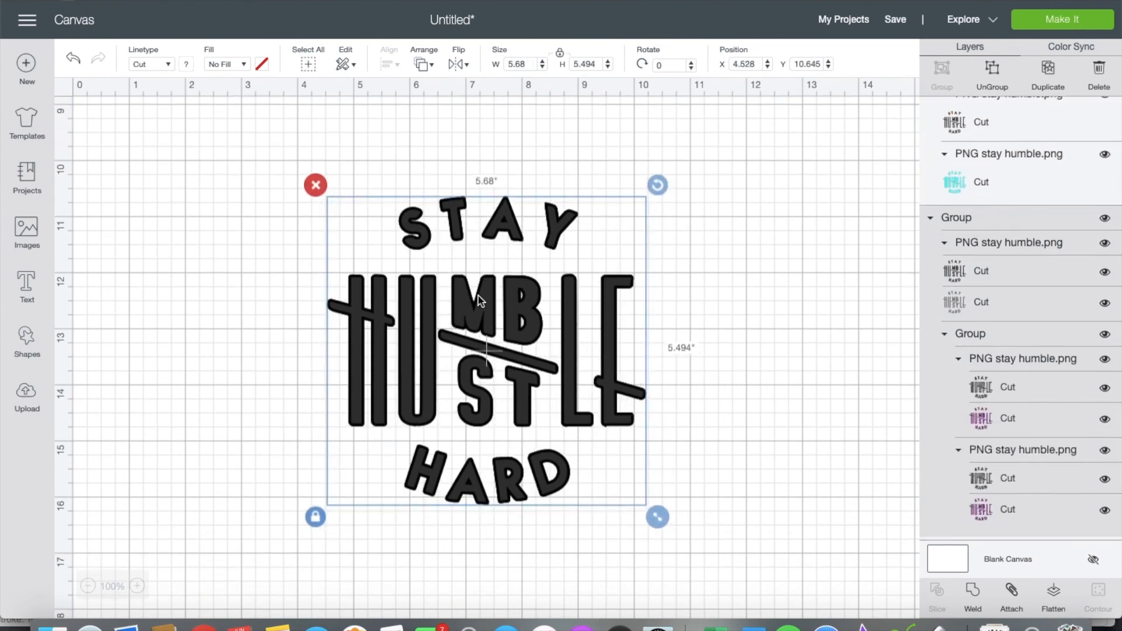
left_click(998, 80)
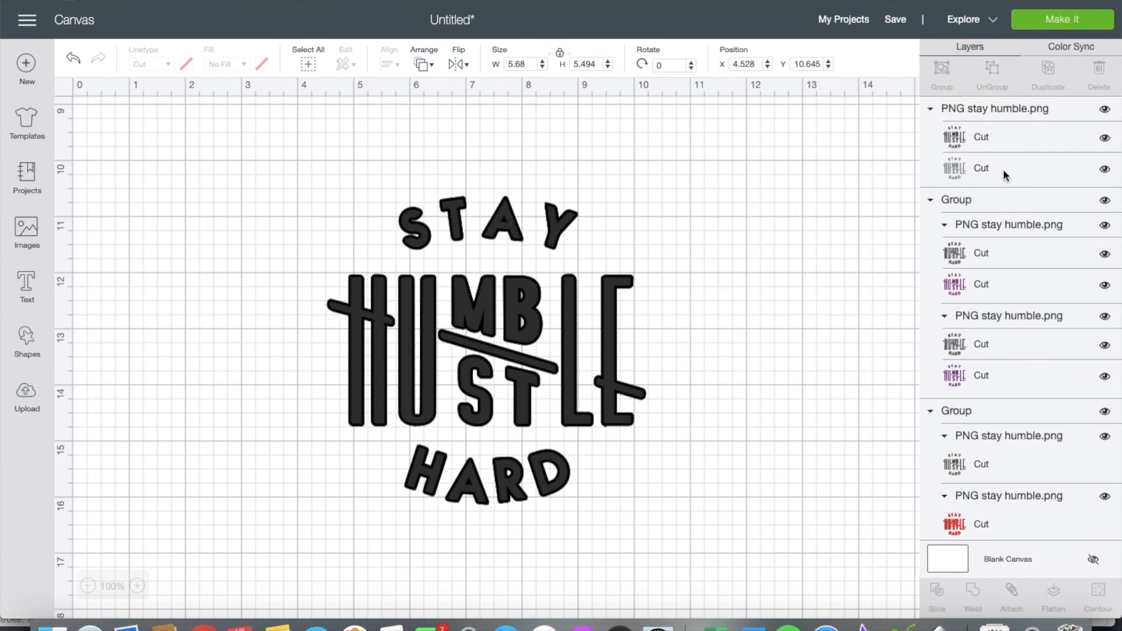
left_click(1017, 164)
left_click(1099, 68)
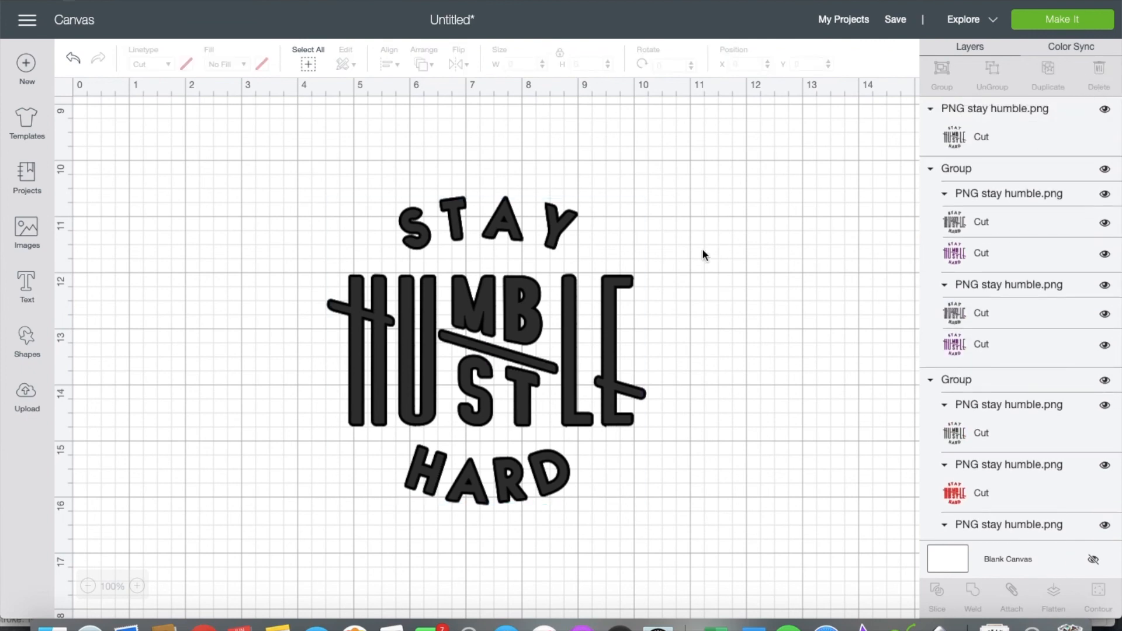
left_click_drag(533, 320, 857, 303)
left_click_drag(510, 234, 322, 206)
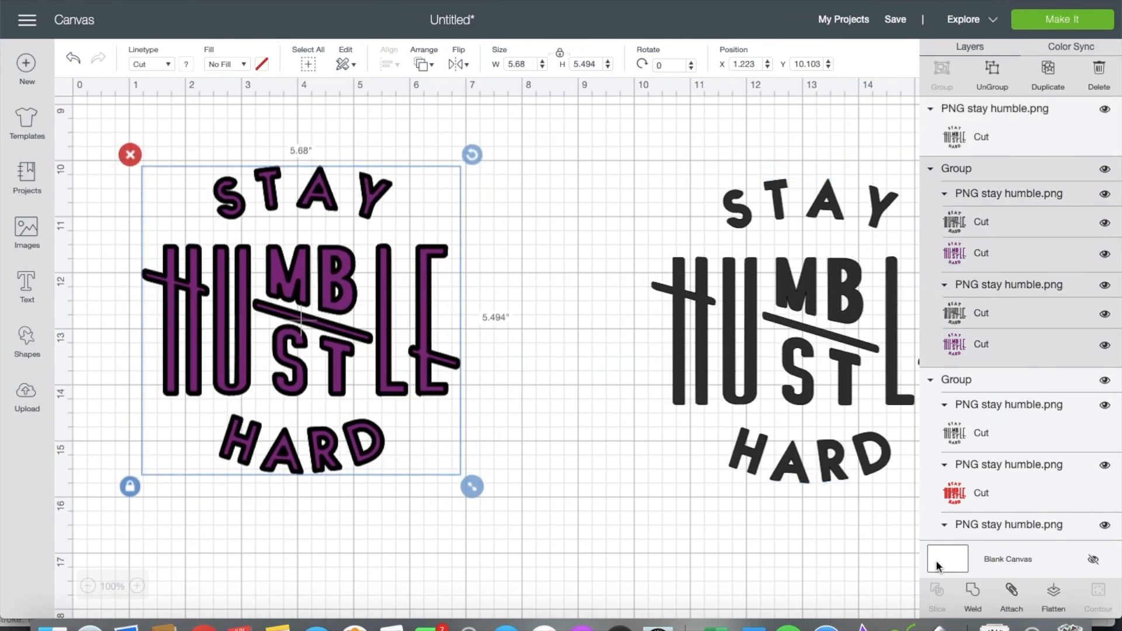
Step: Weld the purple layers into one solid shape and send it to the back
left_click(972, 593)
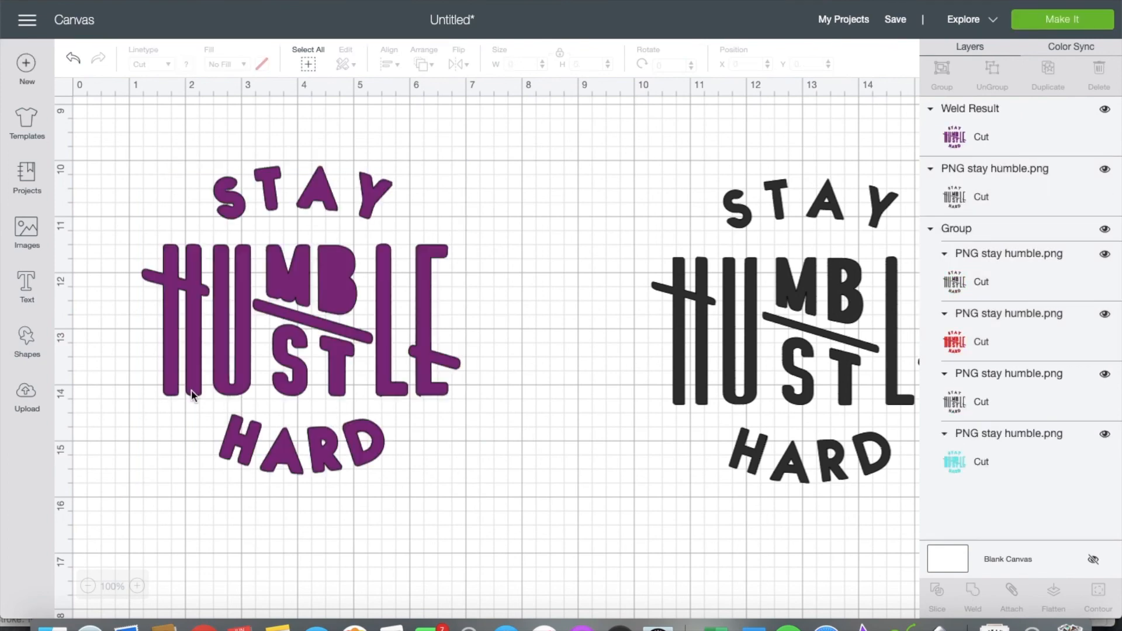
left_click_drag(759, 355, 241, 331)
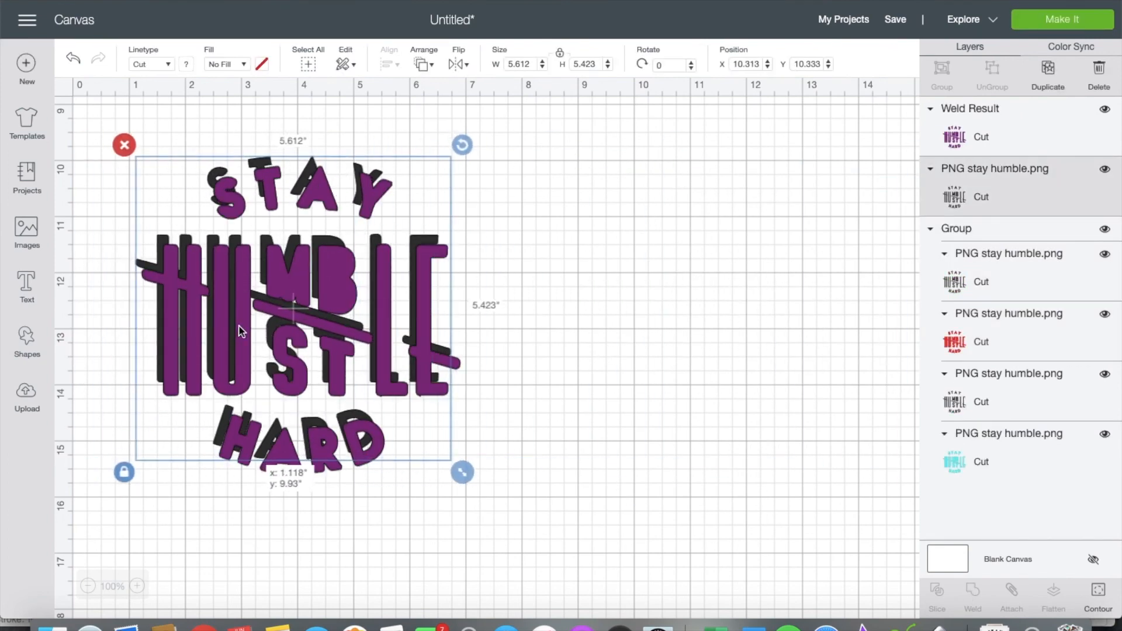
left_click(393, 345)
left_click(422, 64)
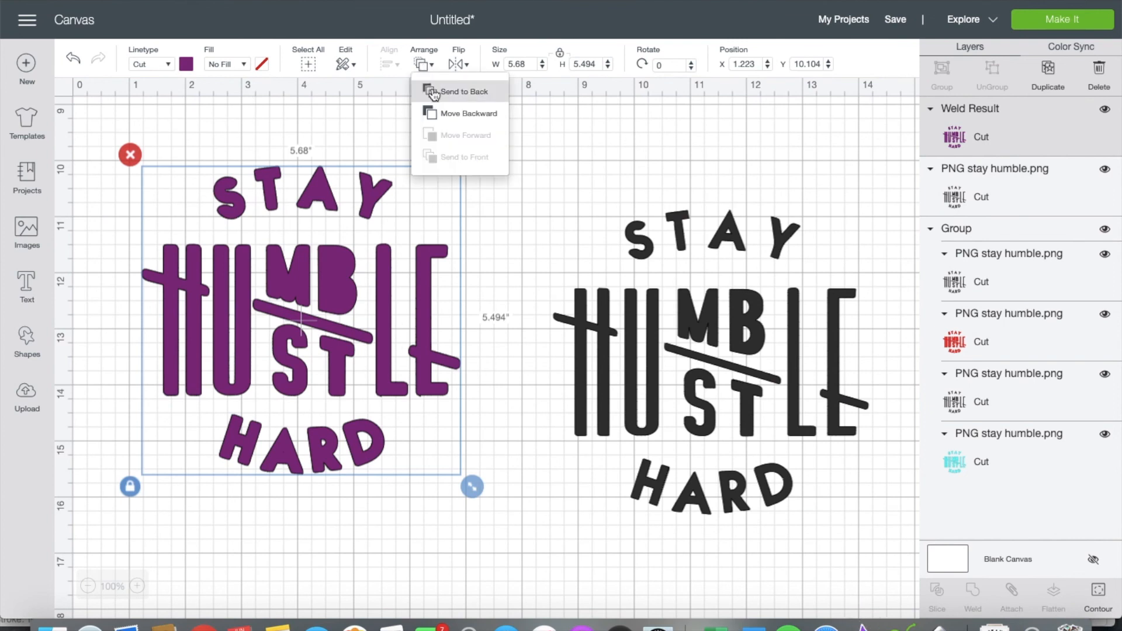
left_click(435, 90)
Step: Center the black lettering over the purple outline horizontally and vertically
left_click_drag(712, 334, 652, 321)
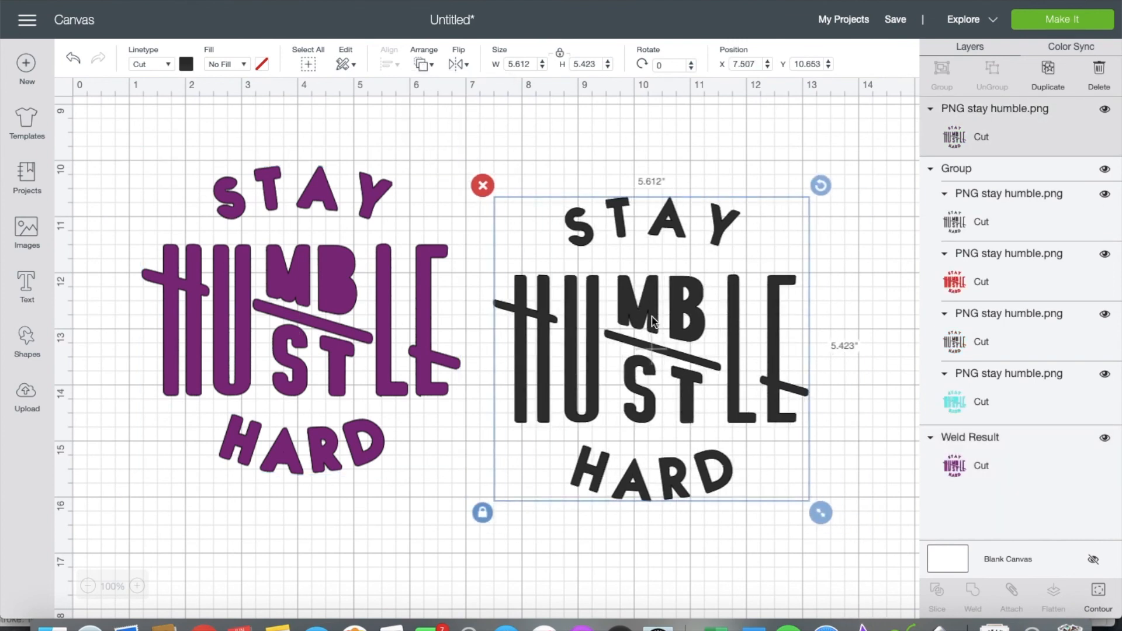
left_click(445, 314, "shift")
left_click(391, 64)
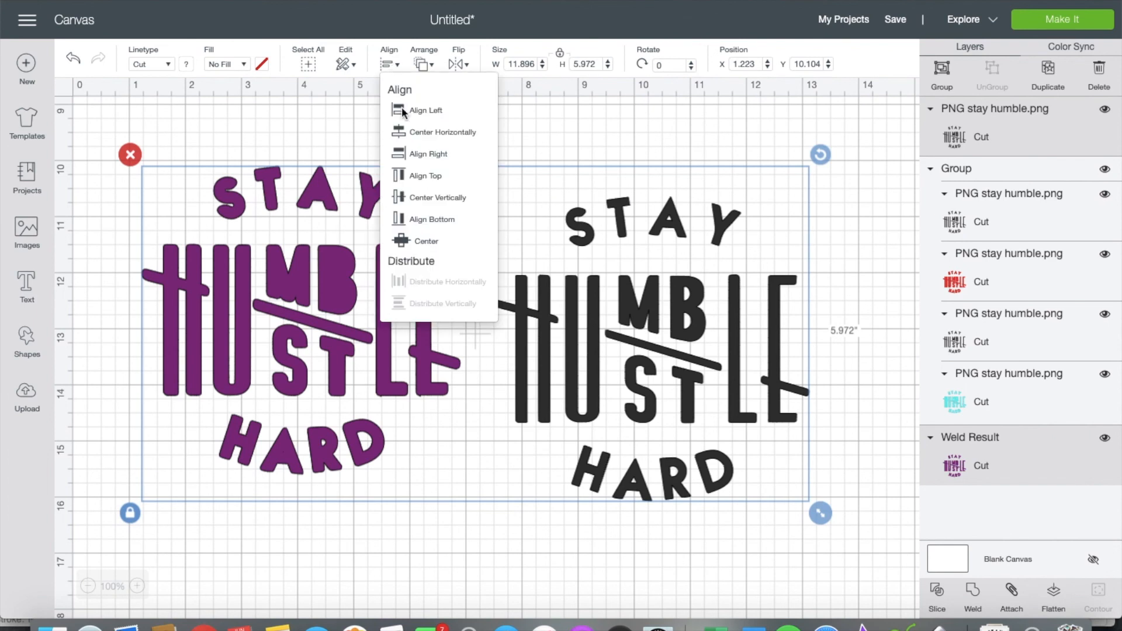
left_click(412, 132)
left_click(389, 64)
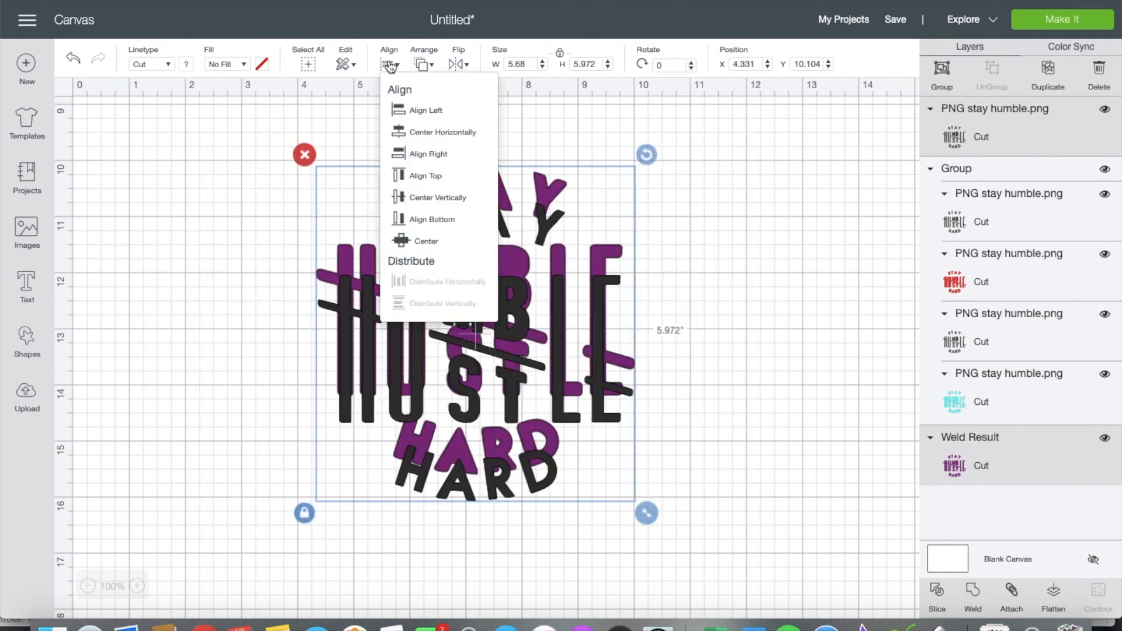
left_click(416, 197)
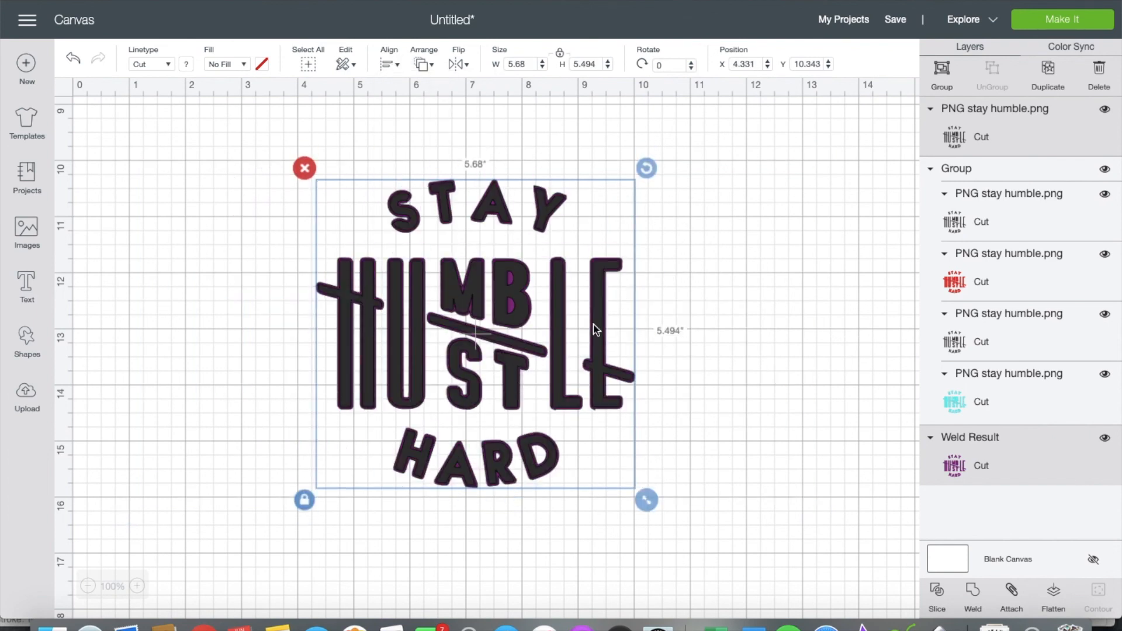
Step: Nudge the red-and-cyan group slightly upward and review all three outlined designs
scroll(558, 337, "up", 10)
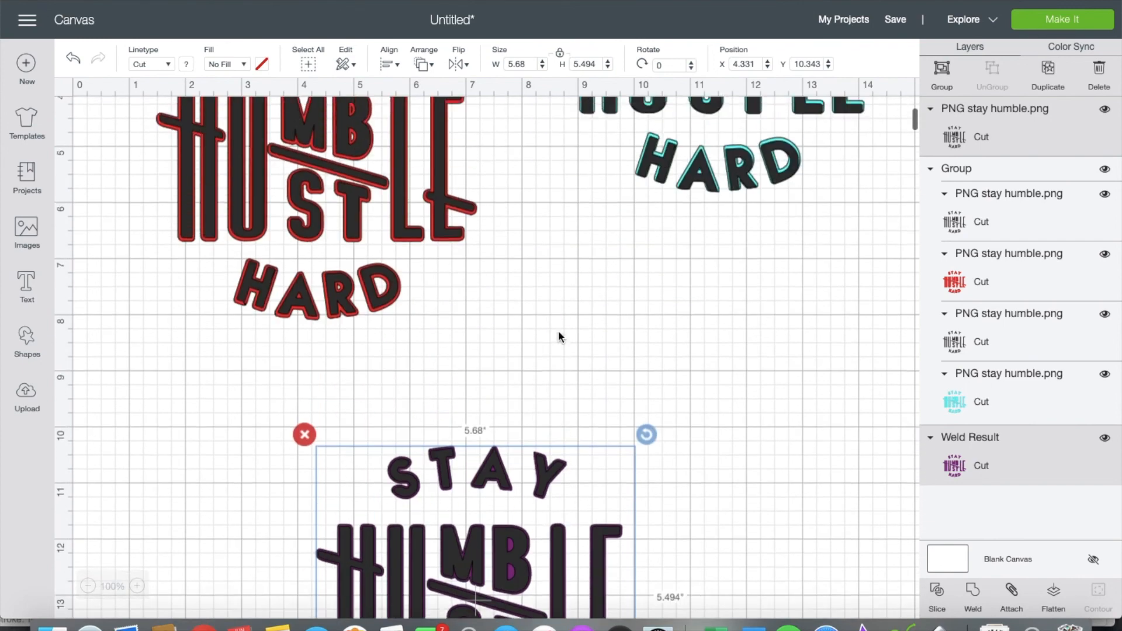
scroll(558, 336, "up", 2)
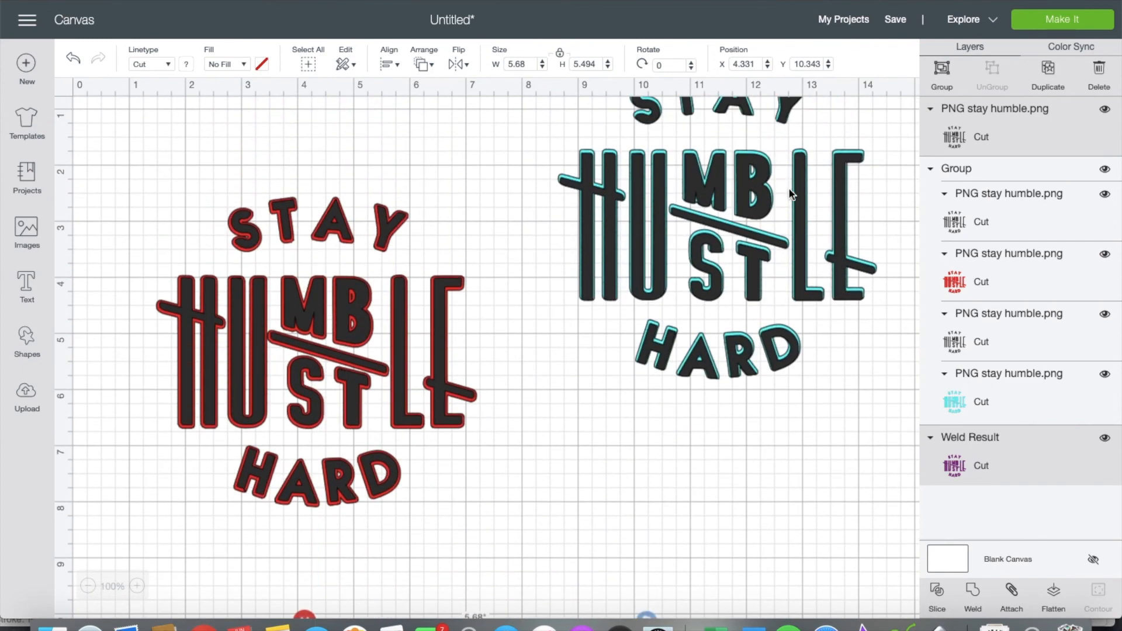
left_click(752, 190)
left_click_drag(754, 192, 767, 182)
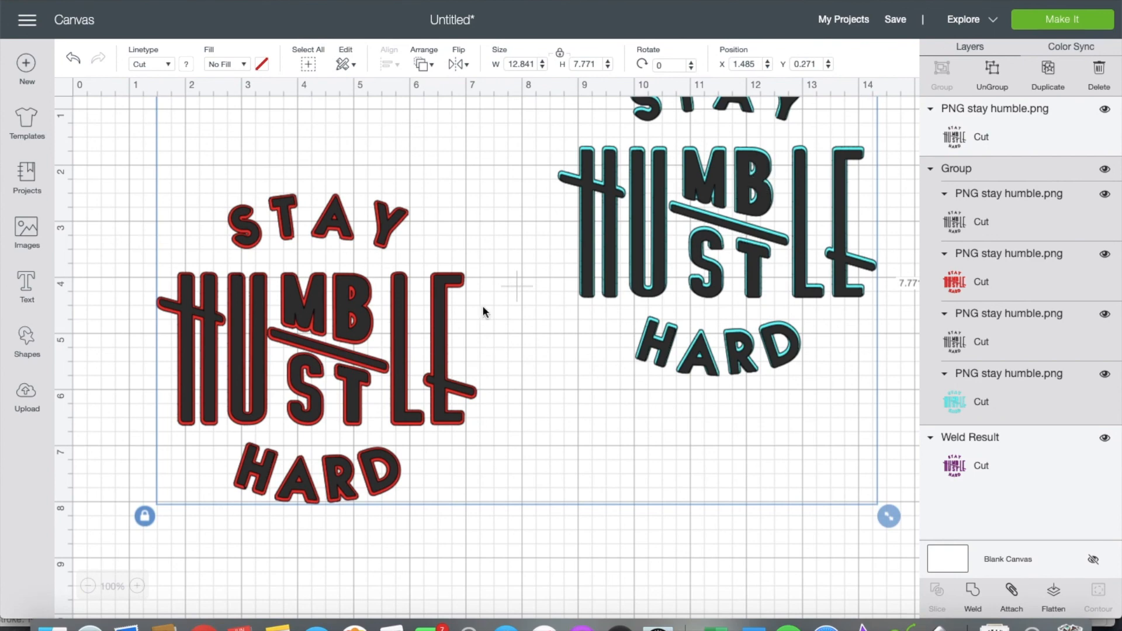
scroll(360, 338, "down", 10)
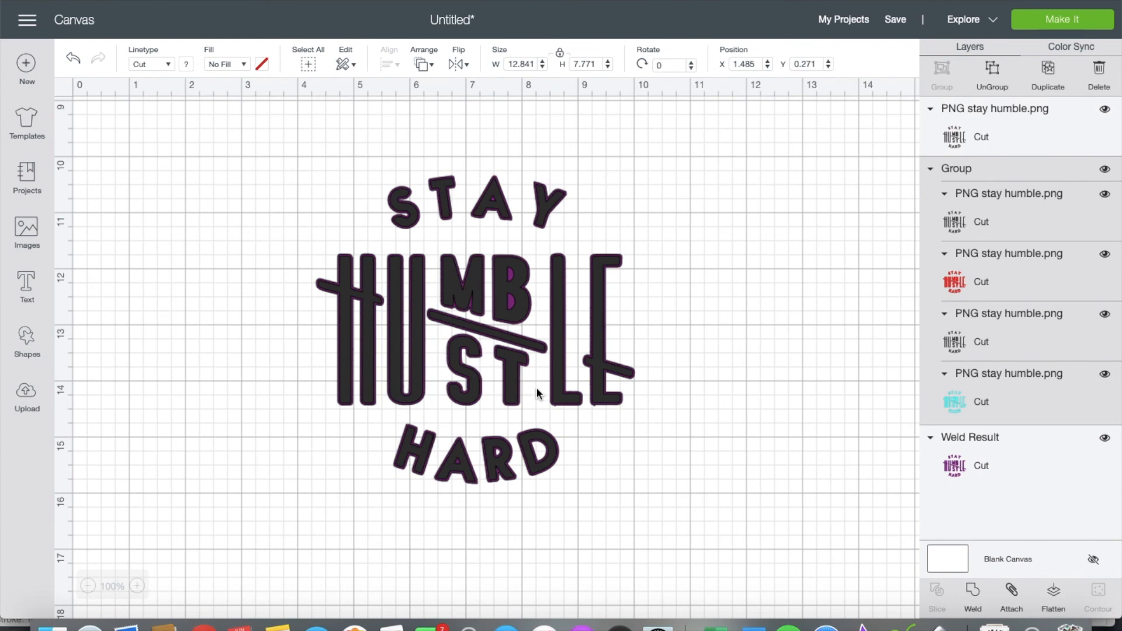
scroll(357, 422, "up", 1)
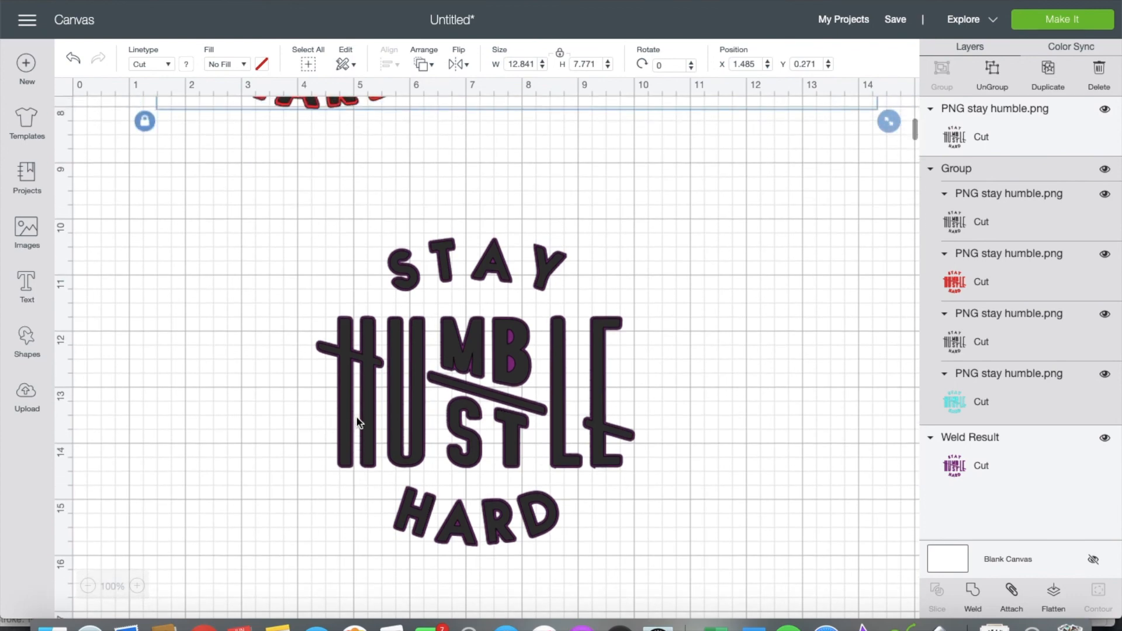
scroll(358, 421, "up", 5)
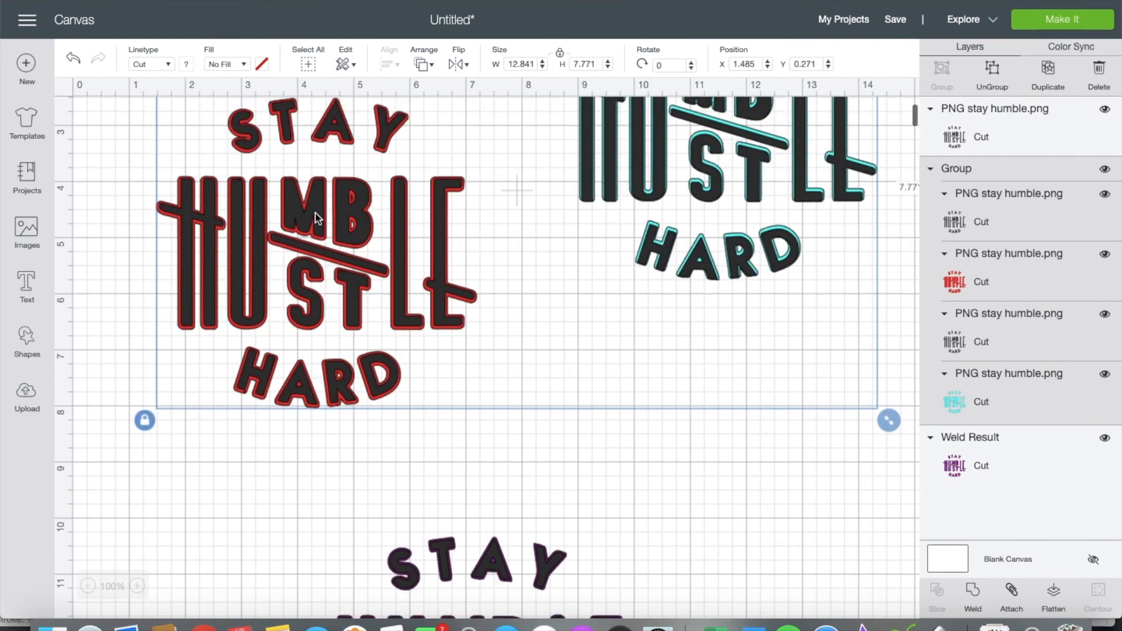
scroll(433, 230, "up", 1)
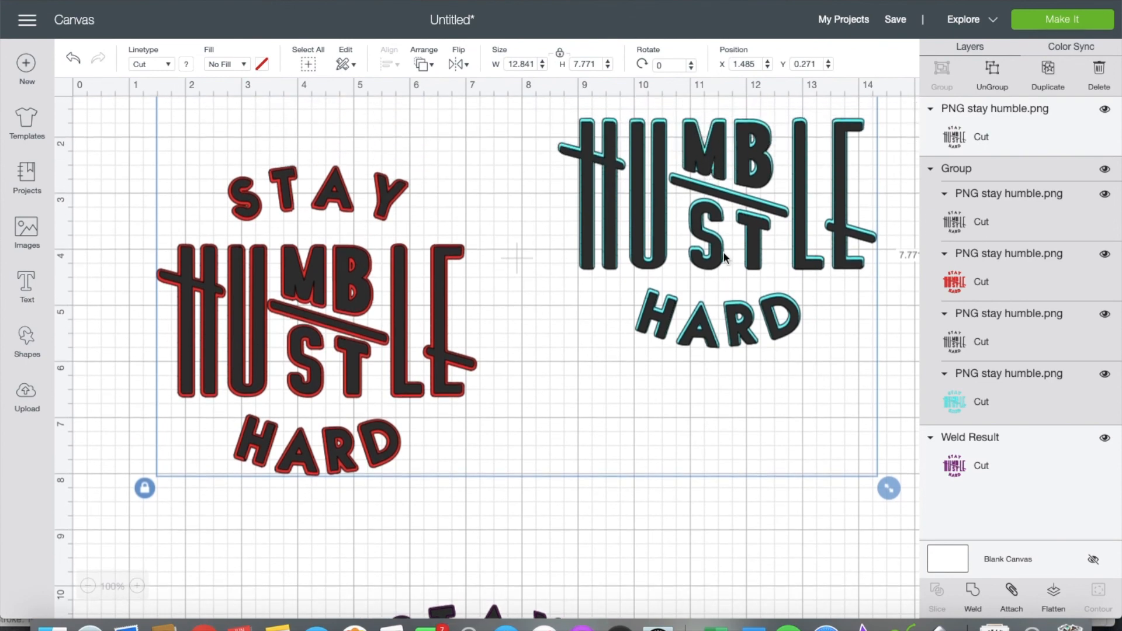
scroll(725, 257, "down", 5)
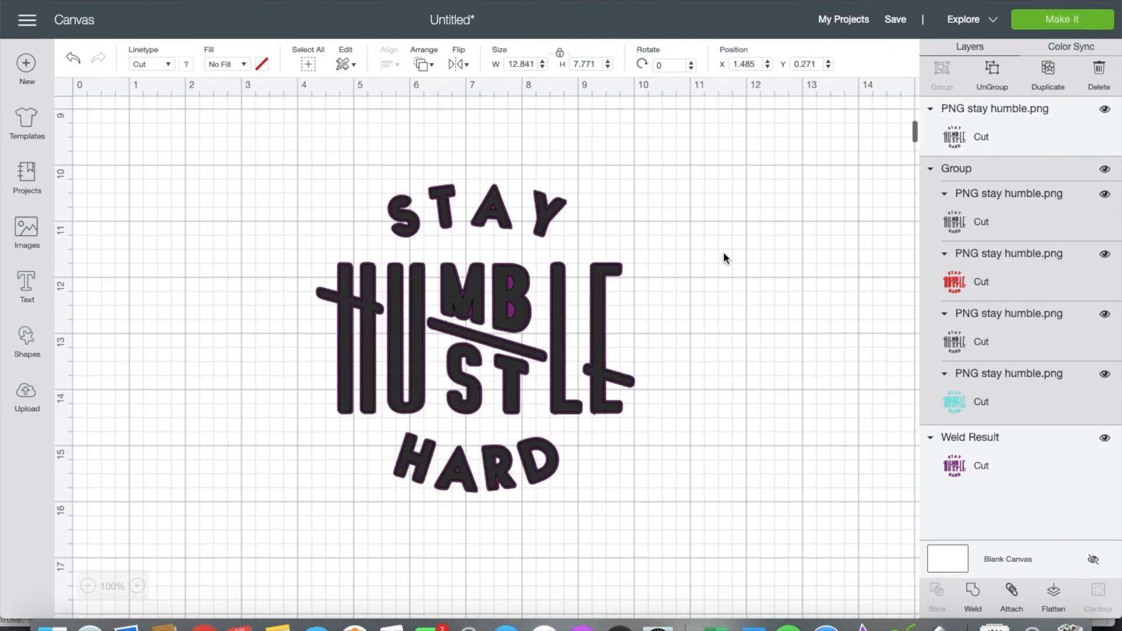
scroll(723, 257, "up", 7)
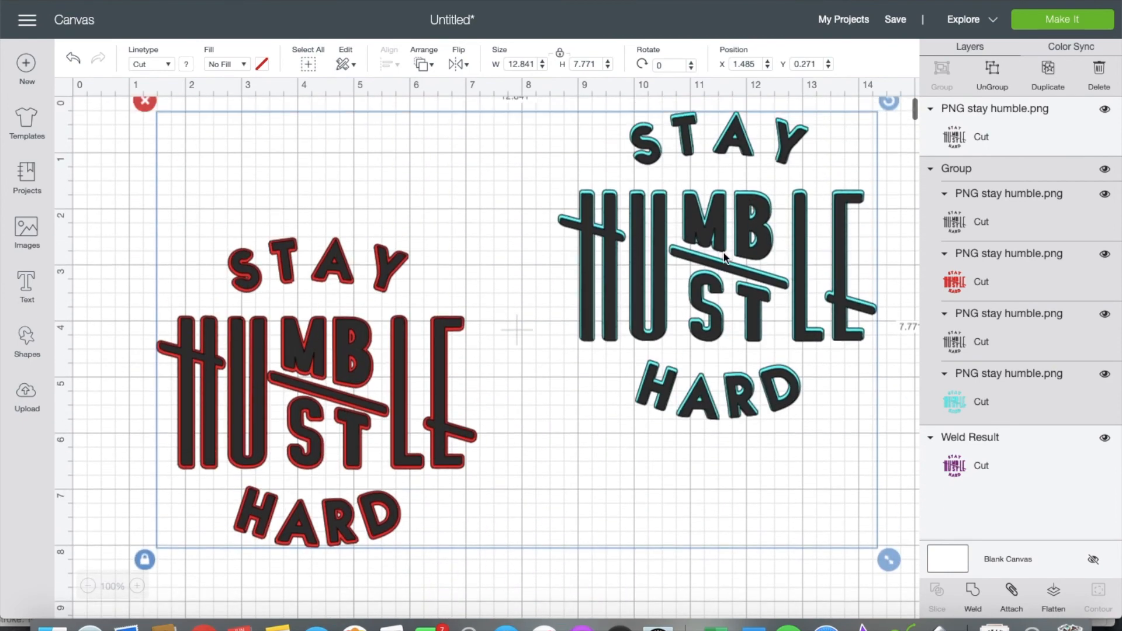